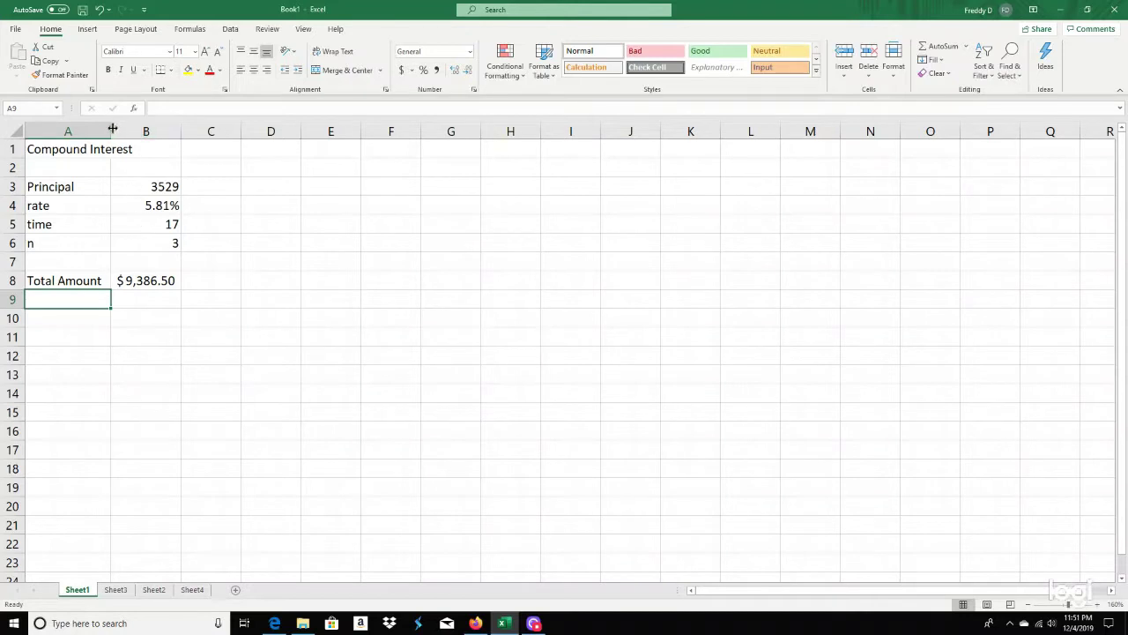
Step: Widen column A slightly
{"action": "left_click_drag", "start_coordinate": [110, 131], "coordinate": [118, 130]}
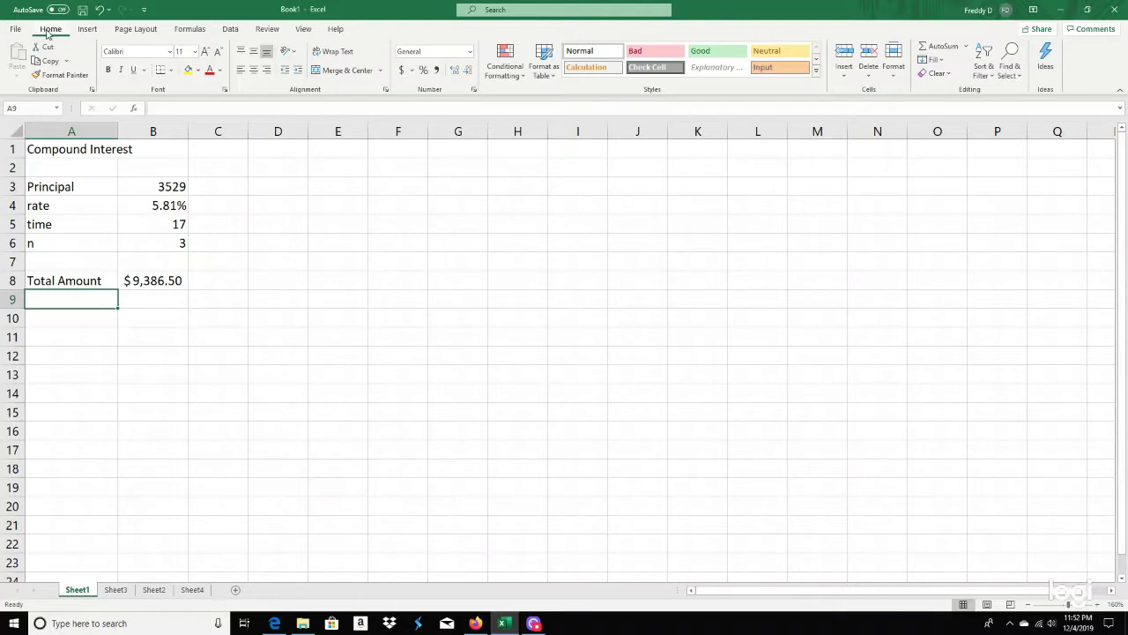
Step: Browse the list of financial functions and read the descriptions of functions such as FV, NPER, PMT and PDURATION
{"action": "left_click", "coordinate": [190, 29]}
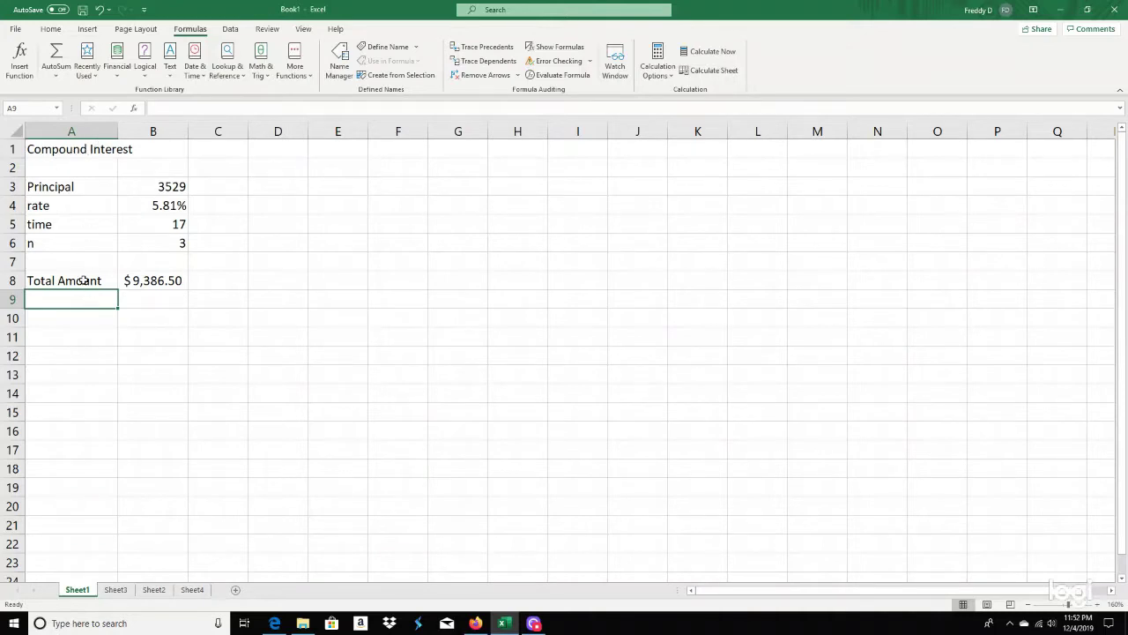
{"action": "left_click", "coordinate": [118, 76]}
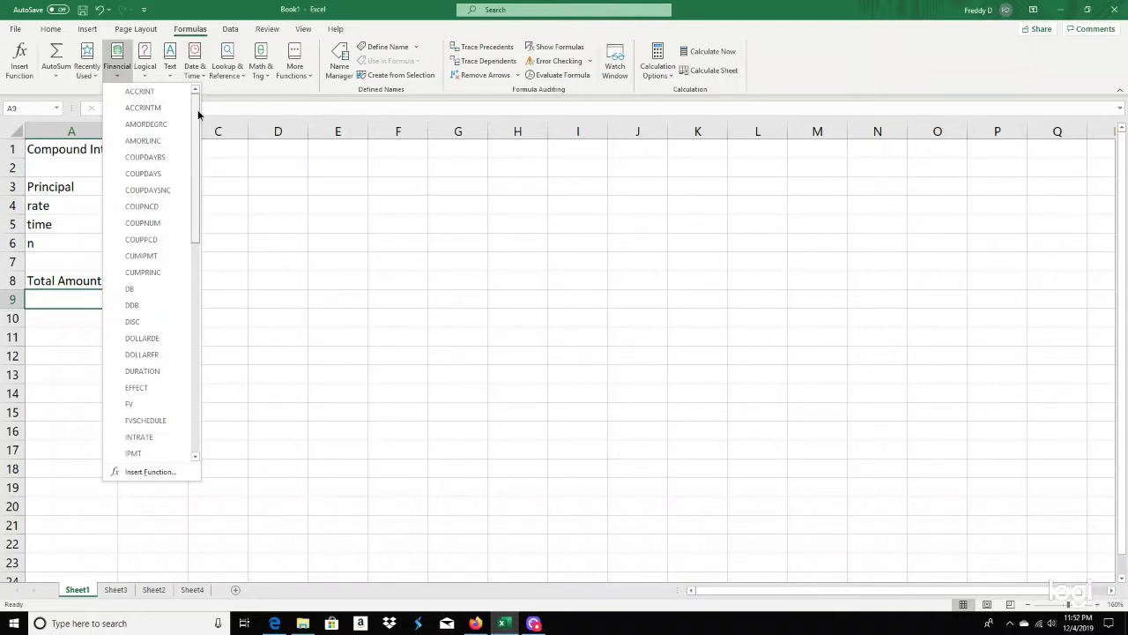
{"action": "mouse_move", "coordinate": [198, 113]}
{"action": "left_mouse_down"}
{"action": "mouse_move", "coordinate": [196, 274]}
{"action": "mouse_move", "coordinate": [209, 171]}
{"action": "mouse_move", "coordinate": [198, 106]}
{"action": "left_mouse_up"}
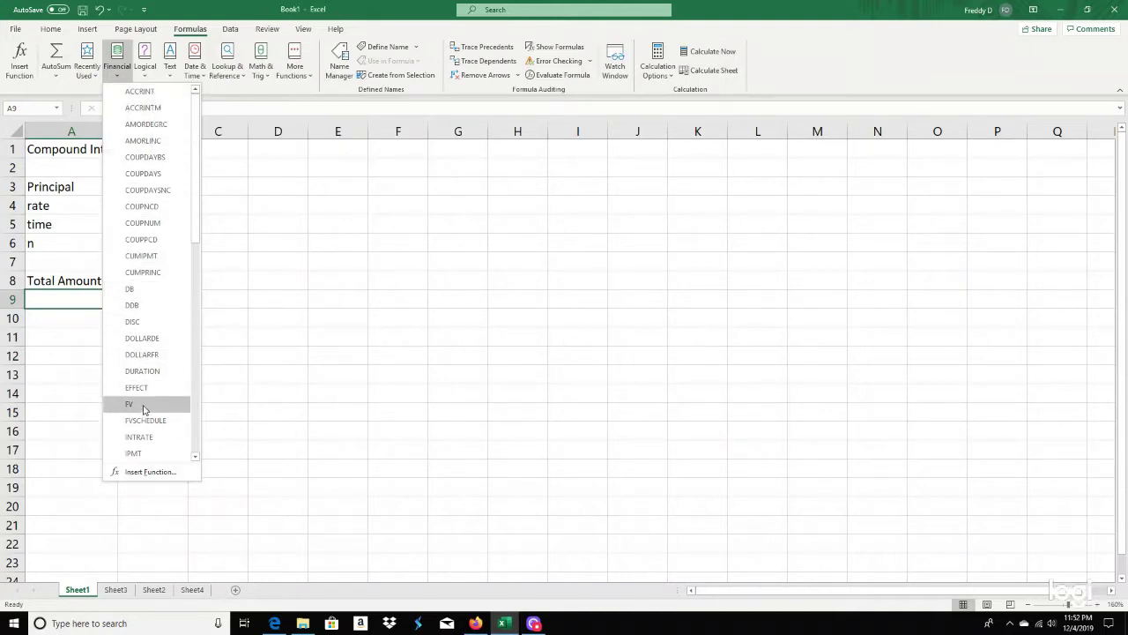
{"action": "left_click_drag", "start_coordinate": [195, 203], "coordinate": [188, 315]}
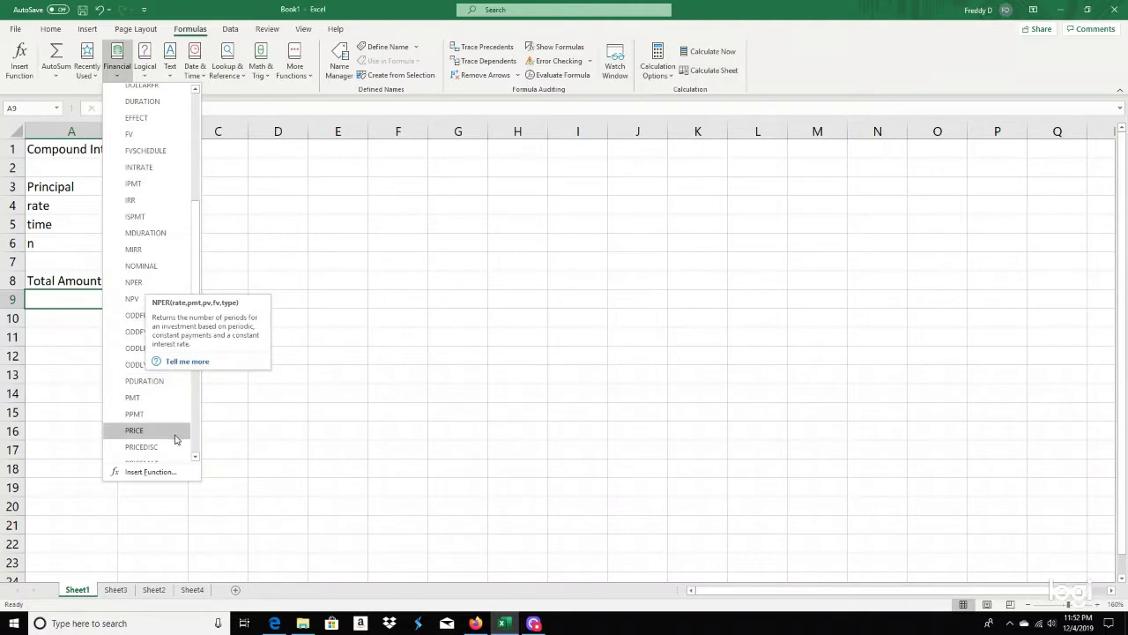
{"action": "left_click_drag", "start_coordinate": [196, 257], "coordinate": [198, 173]}
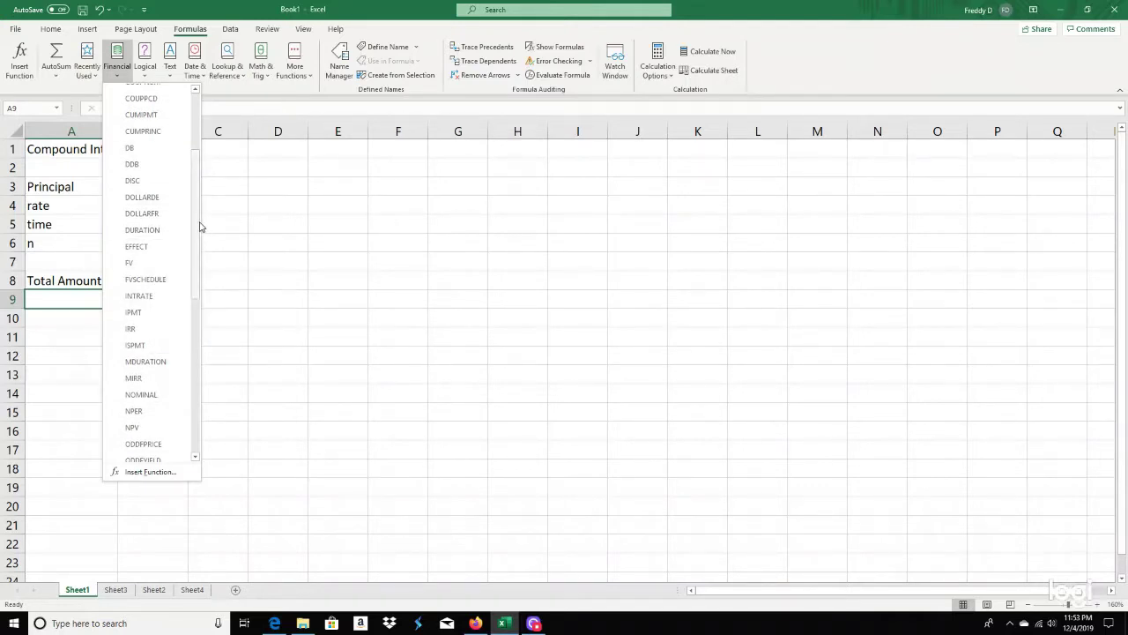
{"action": "left_click_drag", "start_coordinate": [199, 227], "coordinate": [190, 287]}
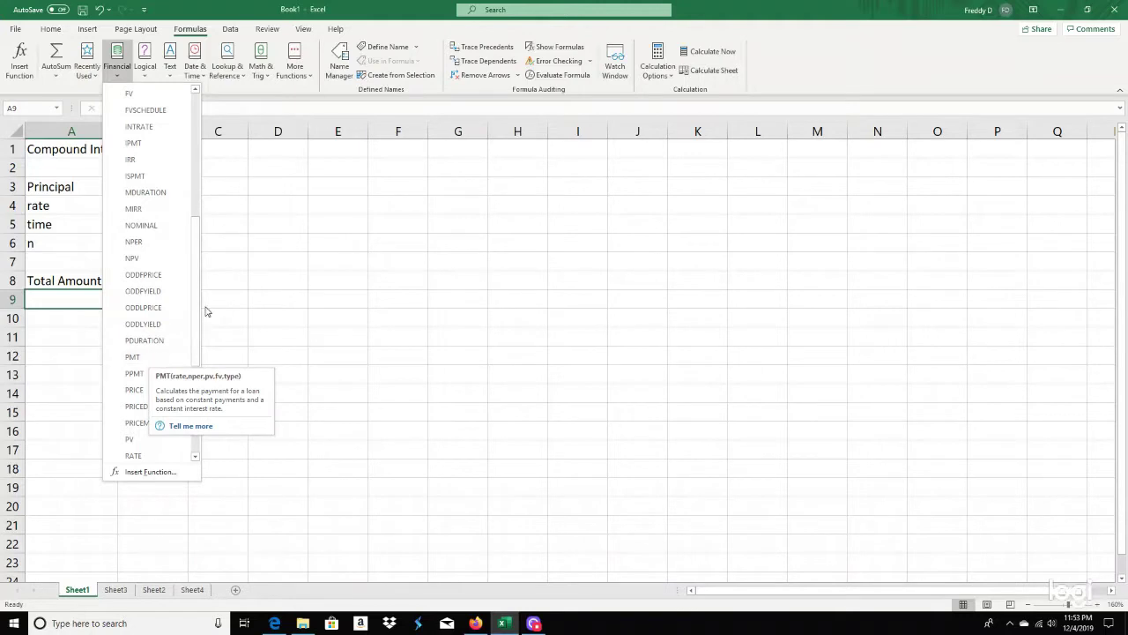
{"action": "left_click_drag", "start_coordinate": [197, 279], "coordinate": [194, 308]}
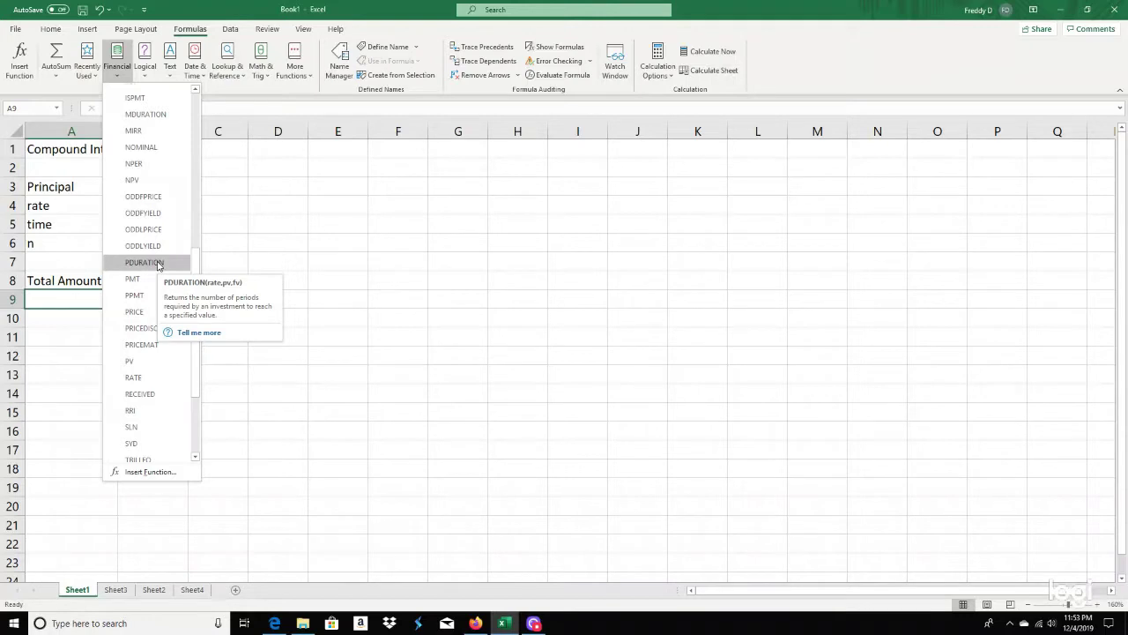
{"action": "left_click_drag", "start_coordinate": [196, 261], "coordinate": [193, 87]}
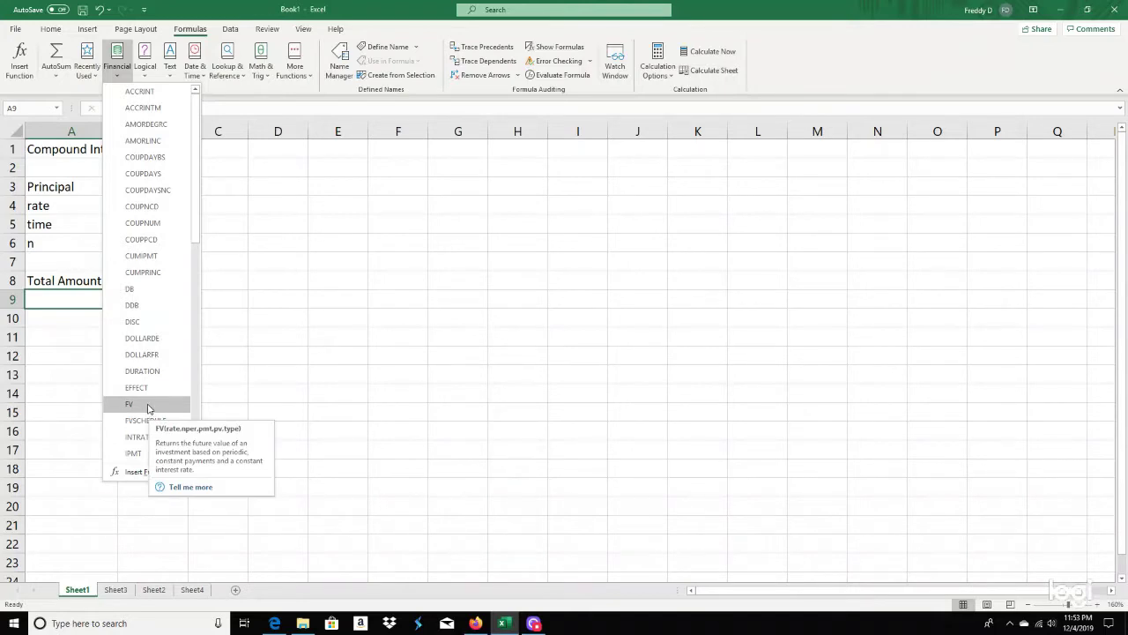
{"action": "left_click", "coordinate": [307, 394]}
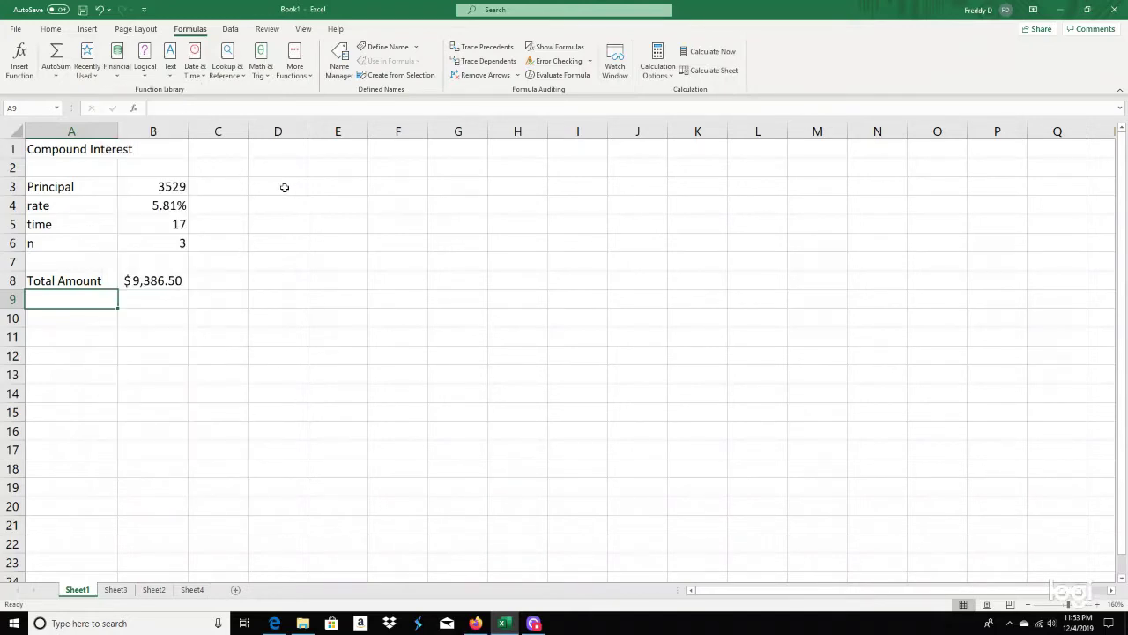
Step: Apply the dollar accounting number format to the principal in cell B3
{"action": "left_click", "coordinate": [284, 186]}
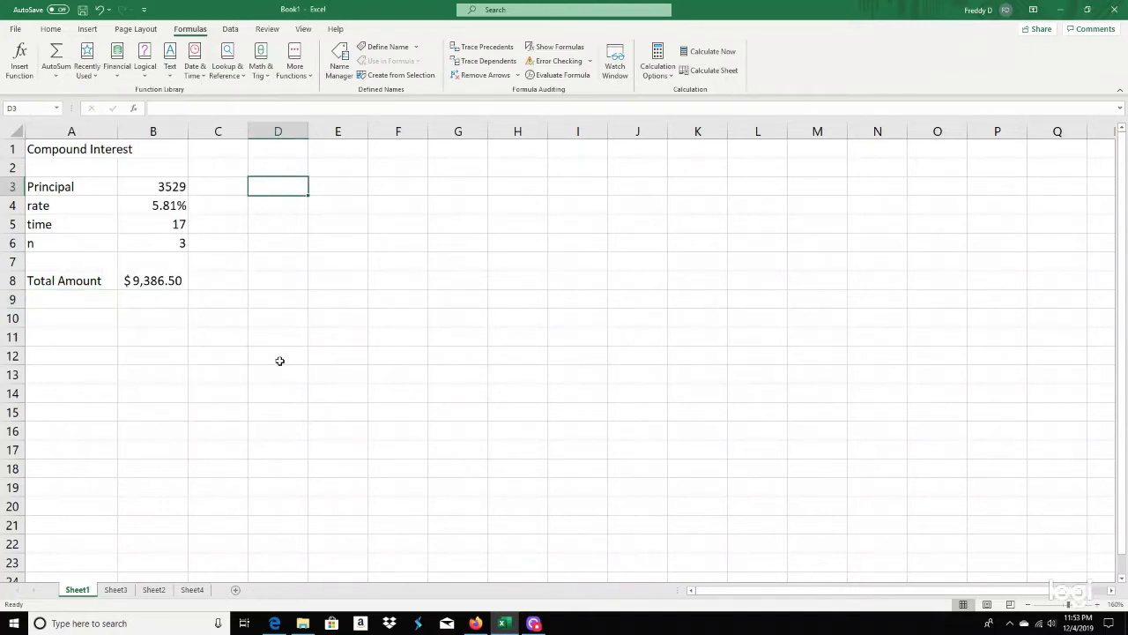
{"action": "left_click", "coordinate": [163, 190]}
{"action": "left_click", "coordinate": [50, 28]}
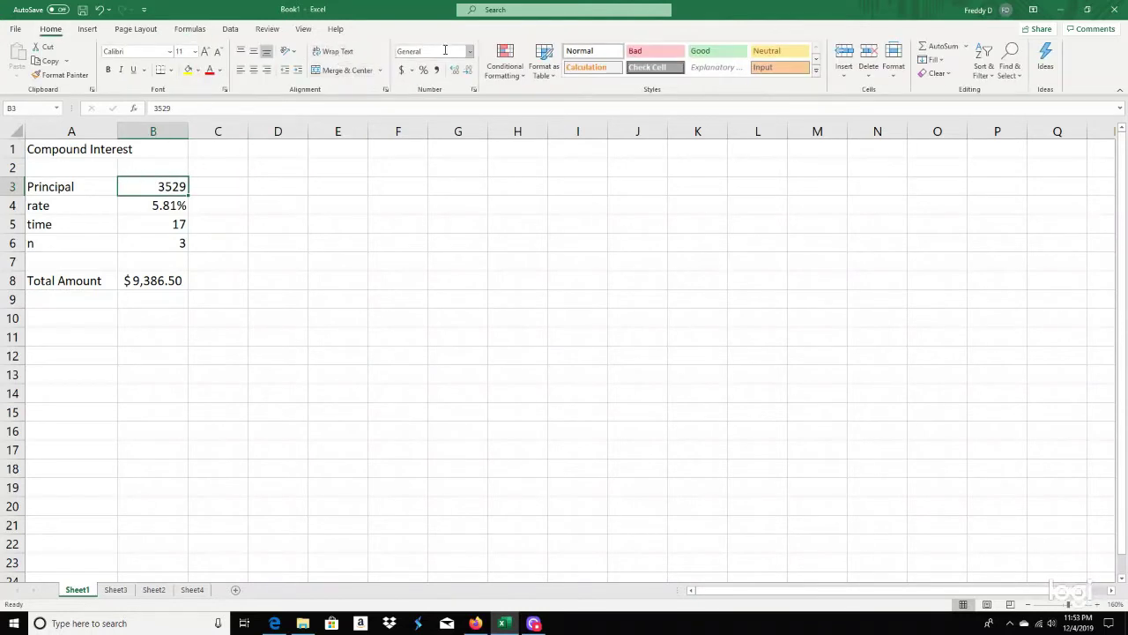
{"action": "left_click", "coordinate": [402, 70]}
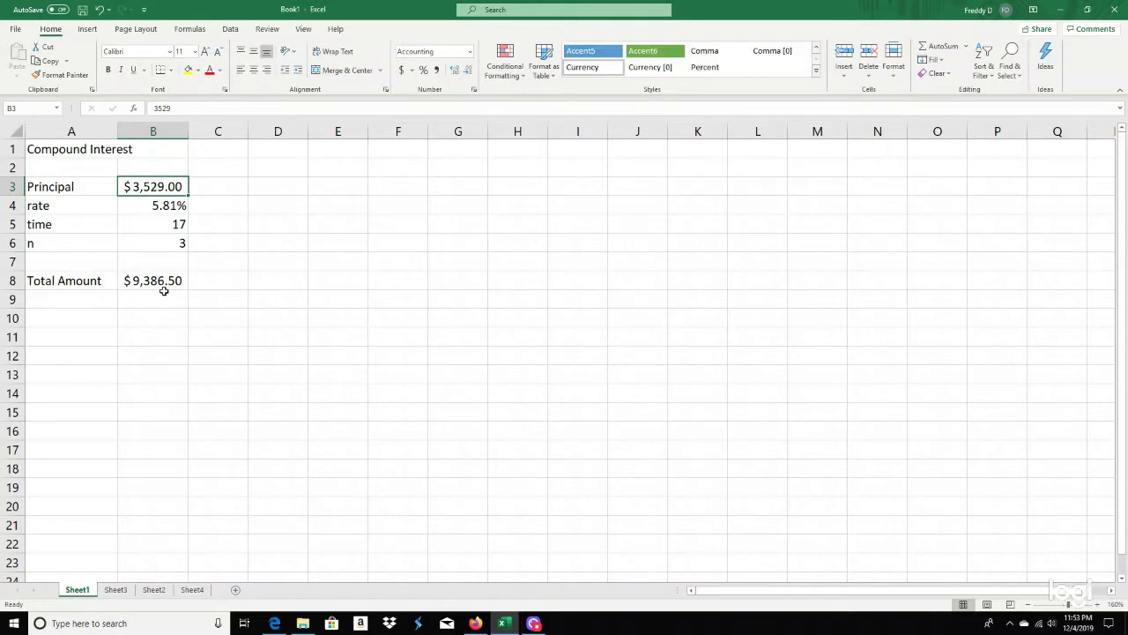
Step: Review the principal, rate, time, n and total amount values in cells B3 through B8
{"action": "left_click", "coordinate": [164, 205]}
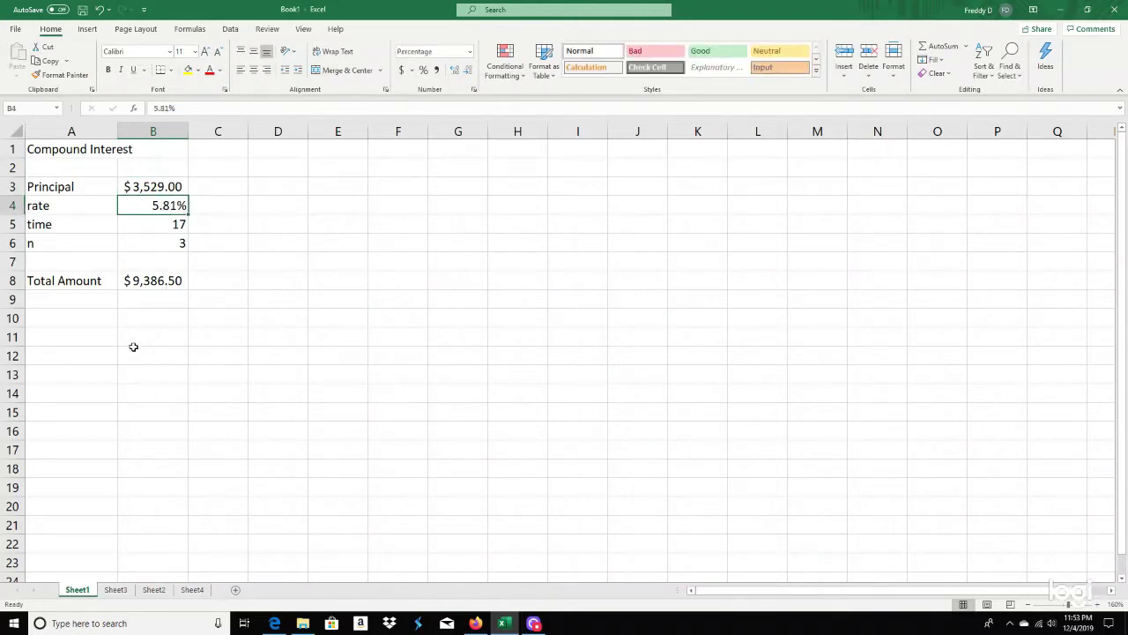
{"action": "left_click", "coordinate": [166, 186]}
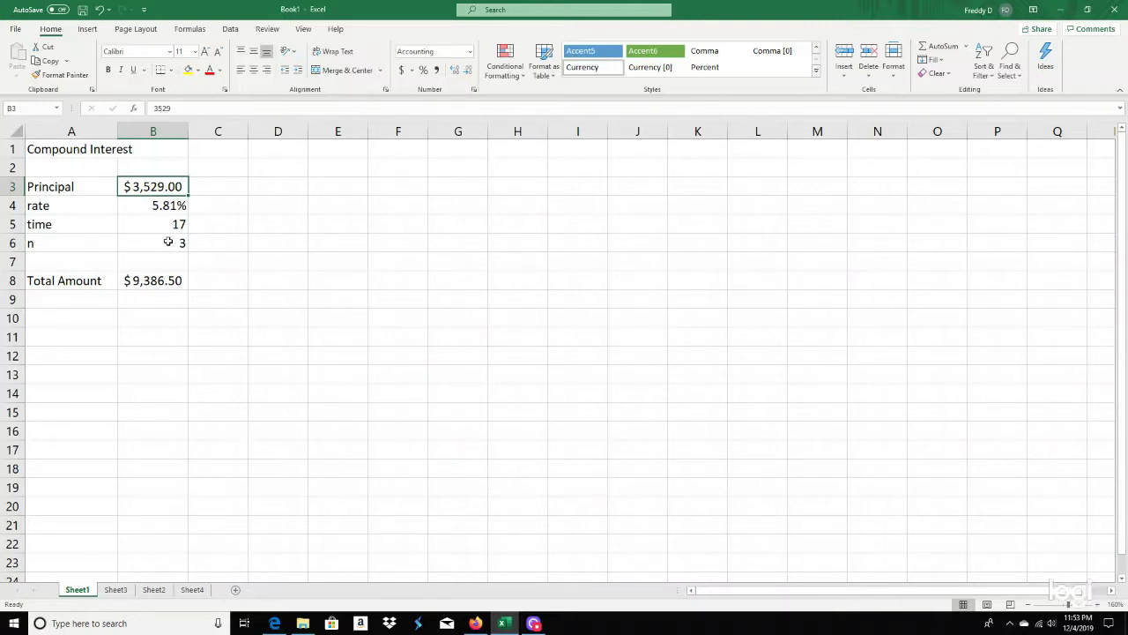
{"action": "left_click", "coordinate": [157, 206]}
{"action": "left_click", "coordinate": [163, 223]}
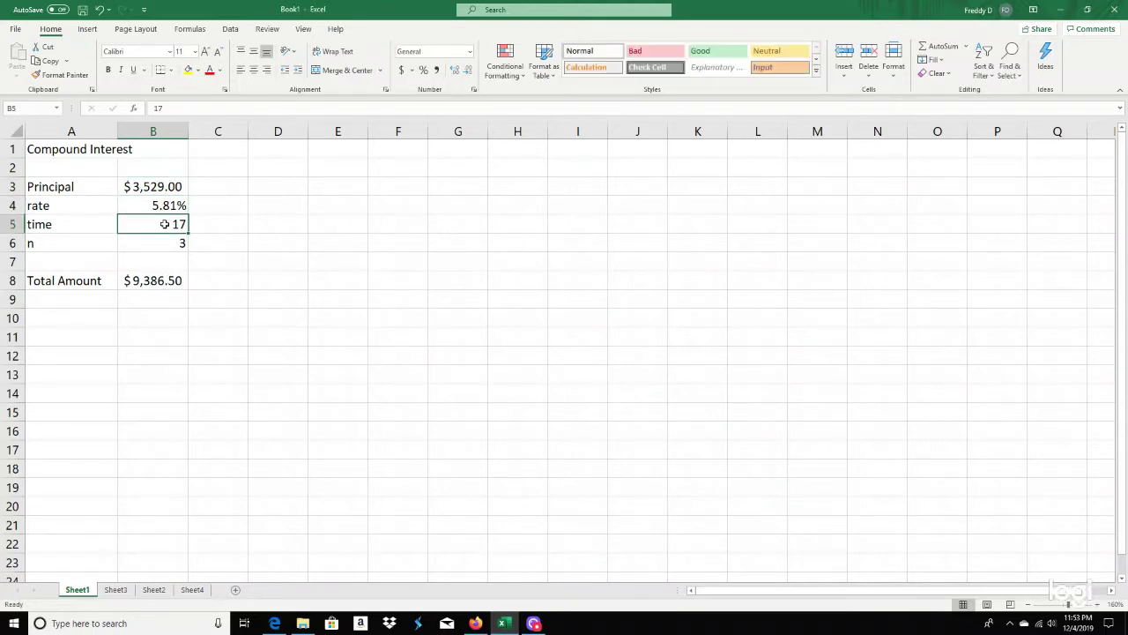
{"action": "left_click", "coordinate": [164, 251]}
{"action": "left_click", "coordinate": [162, 283]}
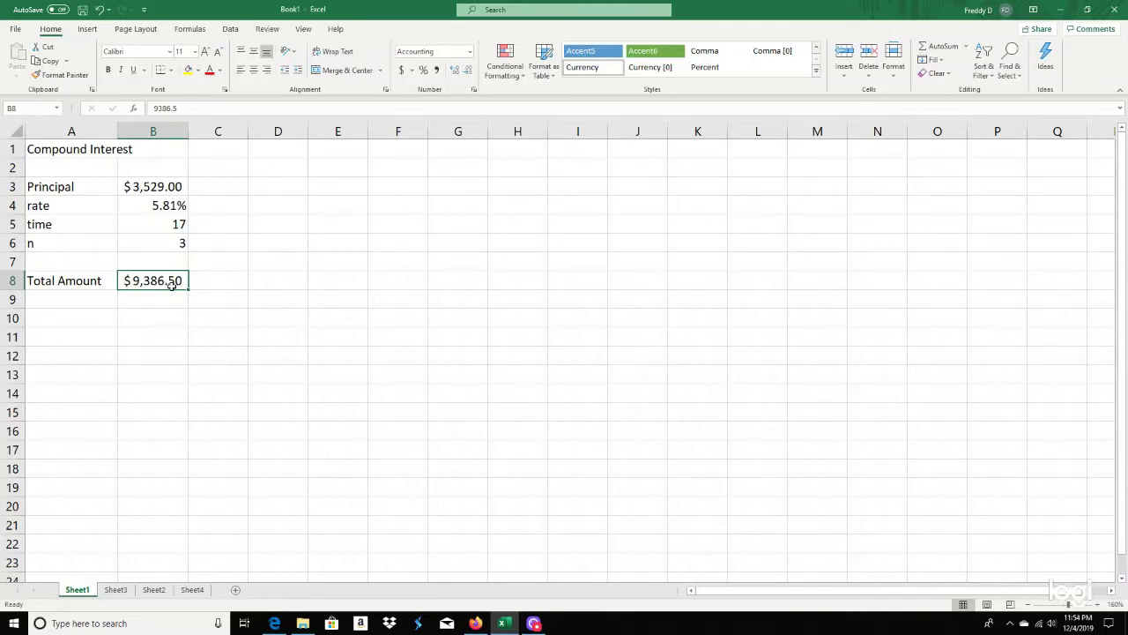
Step: Insert the financial function FV in cell D3 and set its Rate argument to B4/3
{"action": "left_click", "coordinate": [277, 190]}
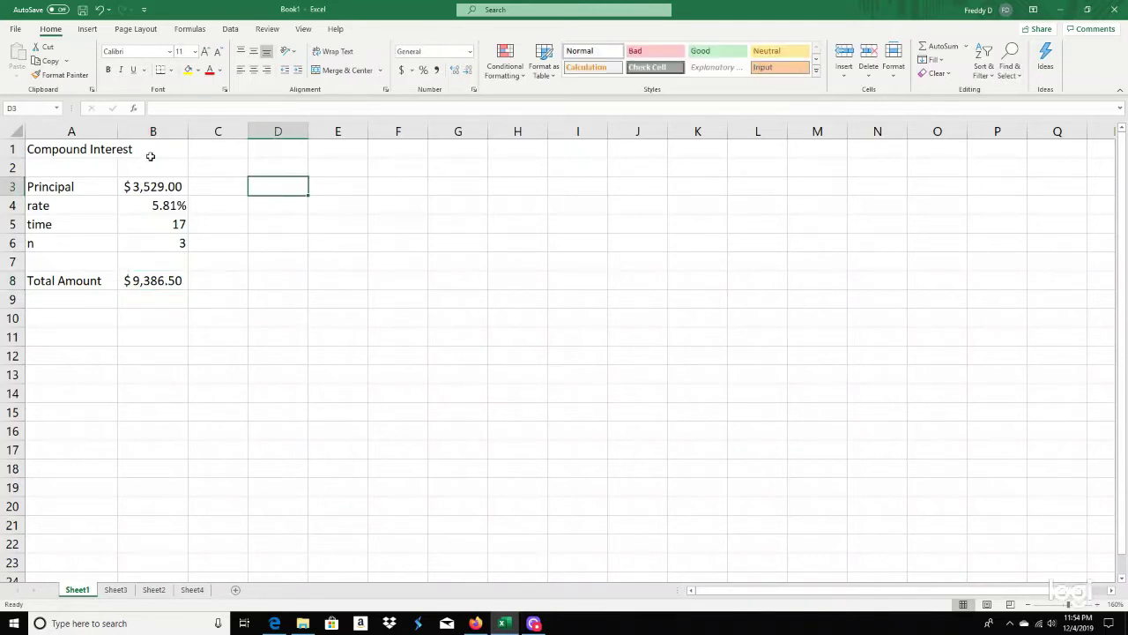
{"action": "left_click", "coordinate": [193, 31]}
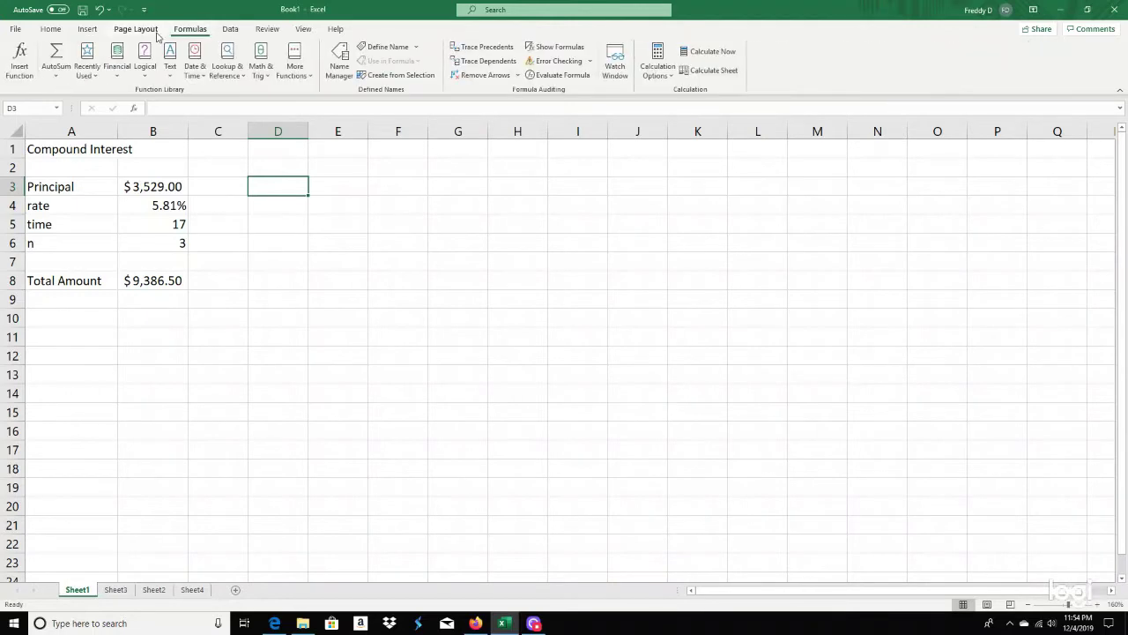
{"action": "left_click", "coordinate": [120, 75]}
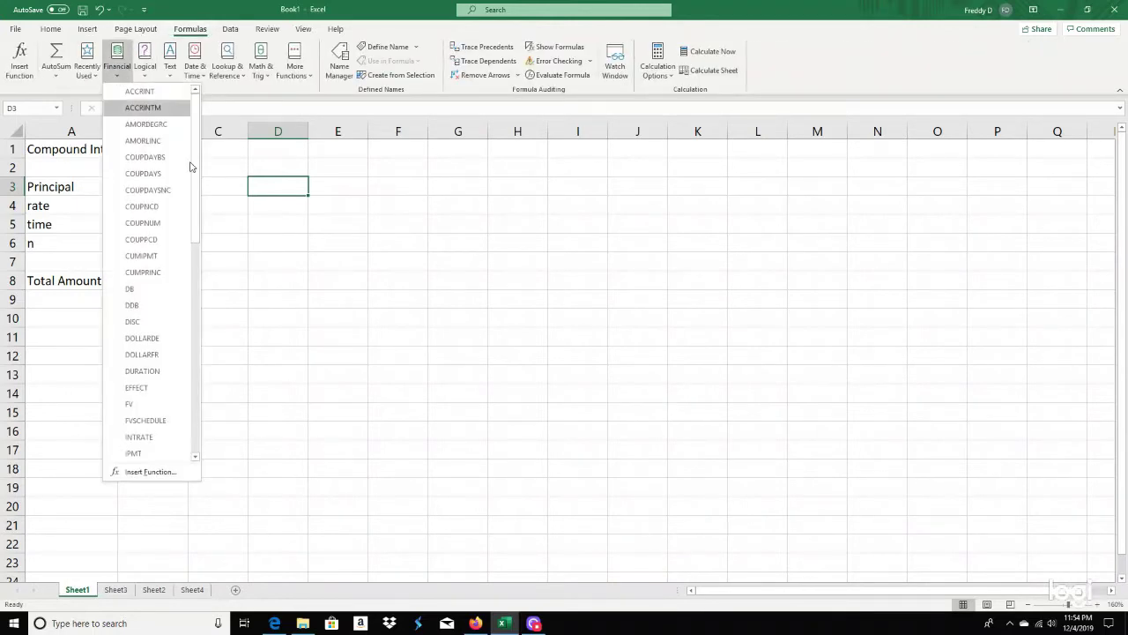
{"action": "scroll", "coordinate": [196, 227], "scroll_direction": "down", "scroll_amount": 3}
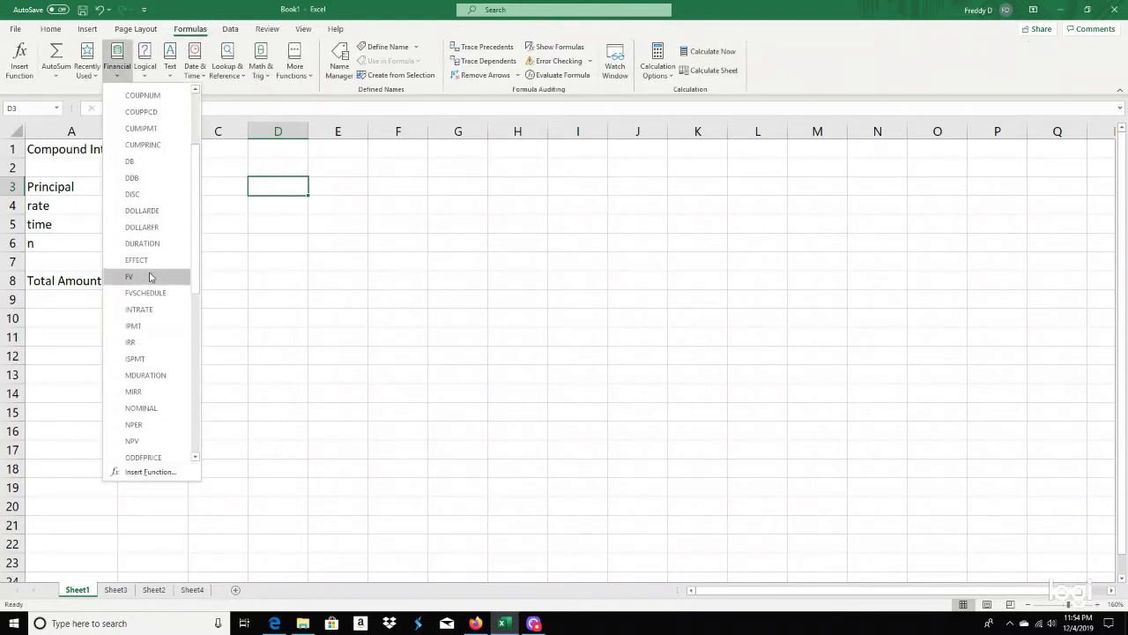
{"action": "left_click", "coordinate": [144, 280]}
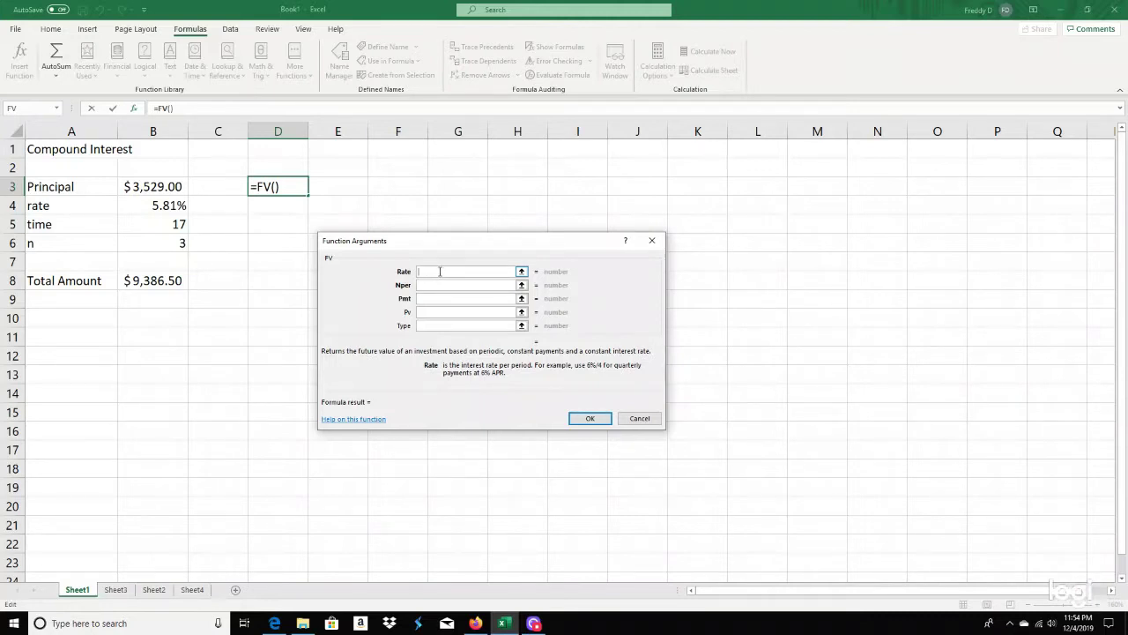
{"action": "left_click", "coordinate": [157, 205]}
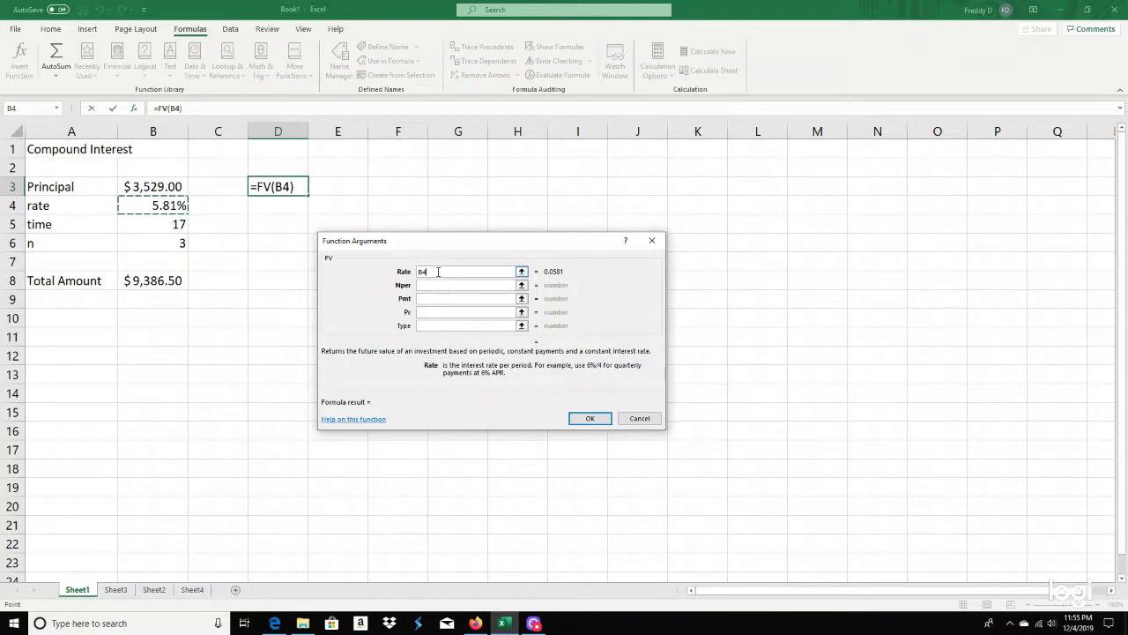
{"action": "type", "text": "/3"}
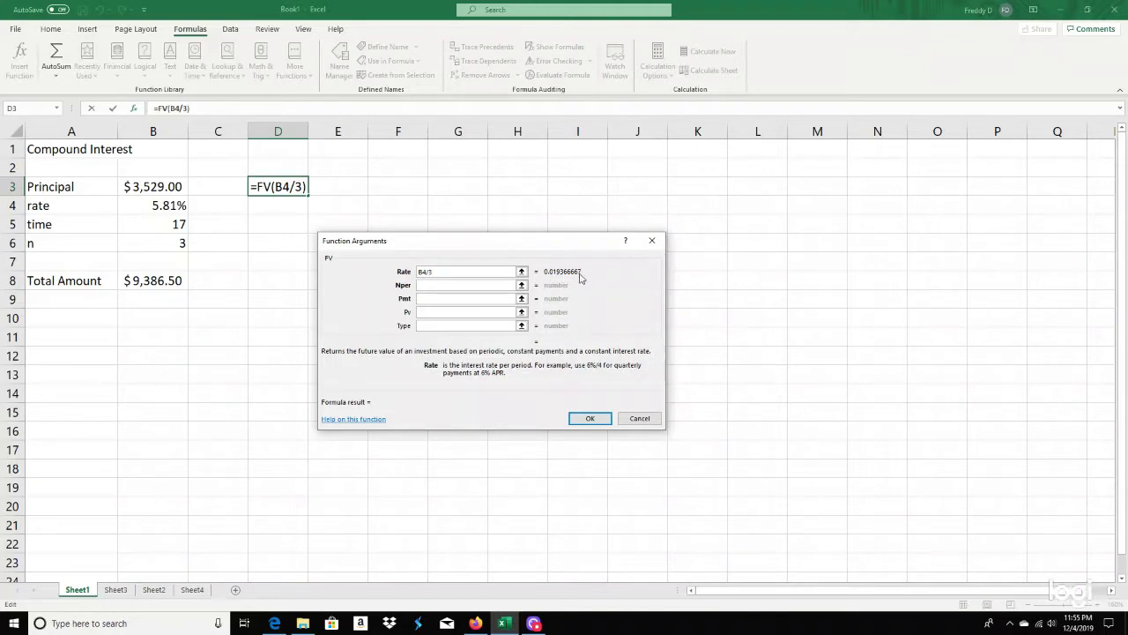
Step: Set the FV function's Nper argument to B6*B5 and its Pmt argument to 0
{"action": "left_click", "coordinate": [445, 286]}
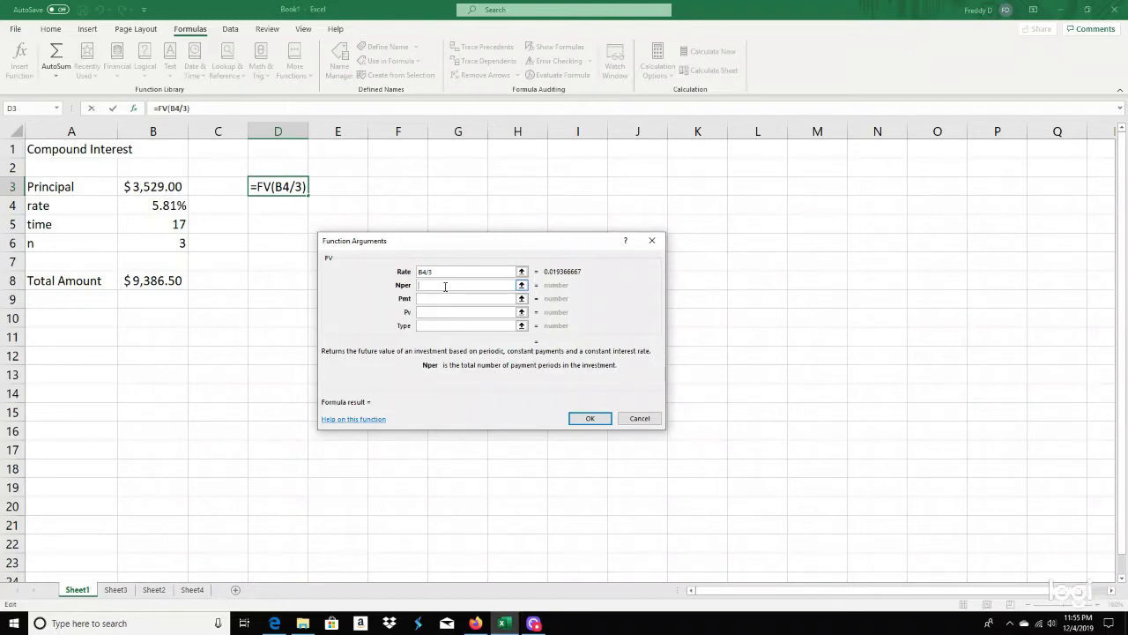
{"action": "left_click", "coordinate": [164, 242]}
{"action": "type", "text": "*"}
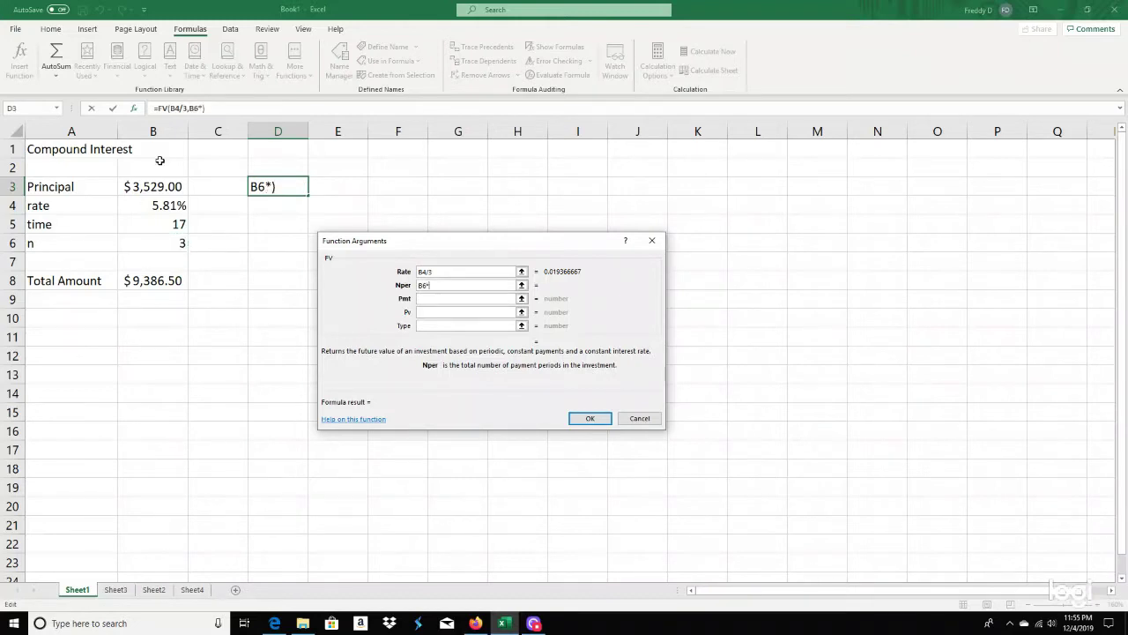
{"action": "left_click", "coordinate": [159, 224]}
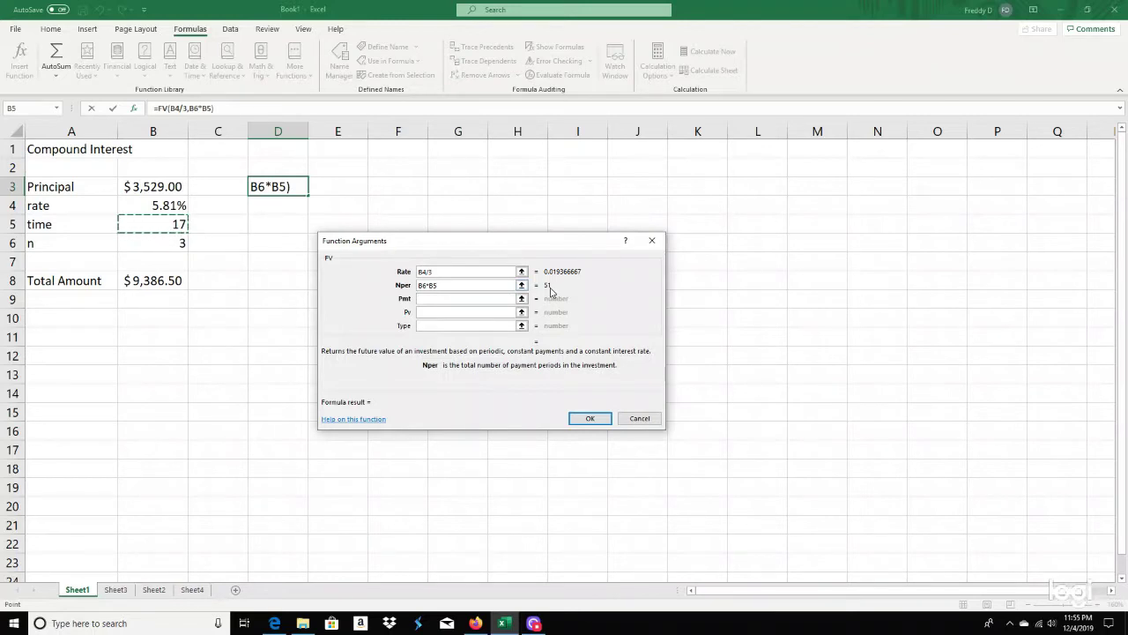
{"action": "left_click", "coordinate": [432, 298]}
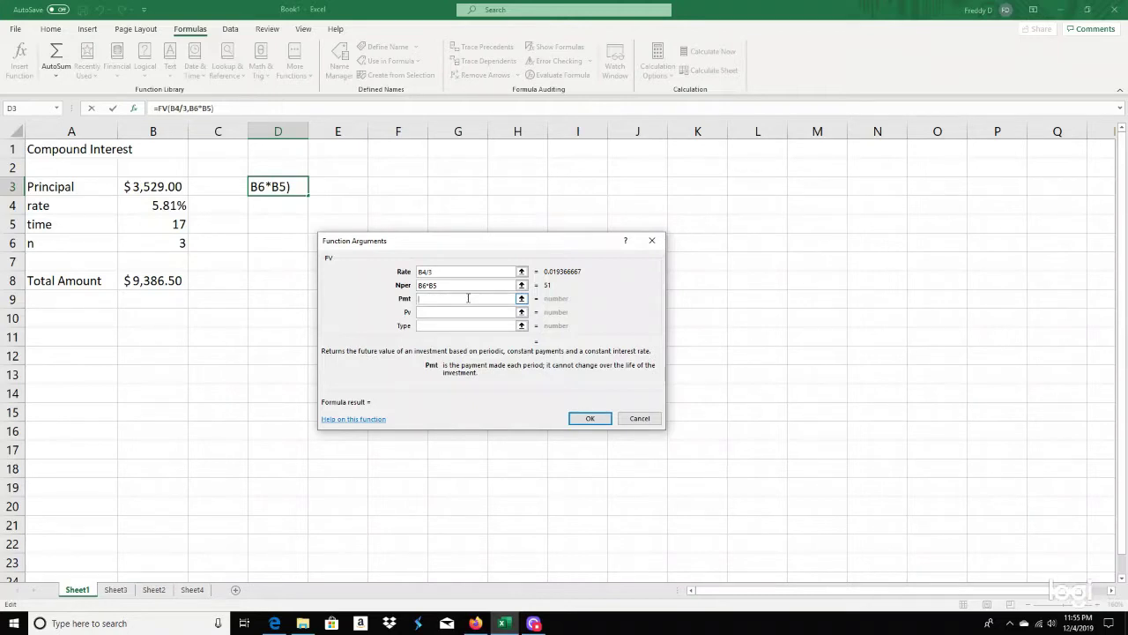
{"action": "type", "text": "0"}
Step: Set the FV function's Pv argument to -B3 and enter the completed formula in cell D3
{"action": "left_click", "coordinate": [437, 311]}
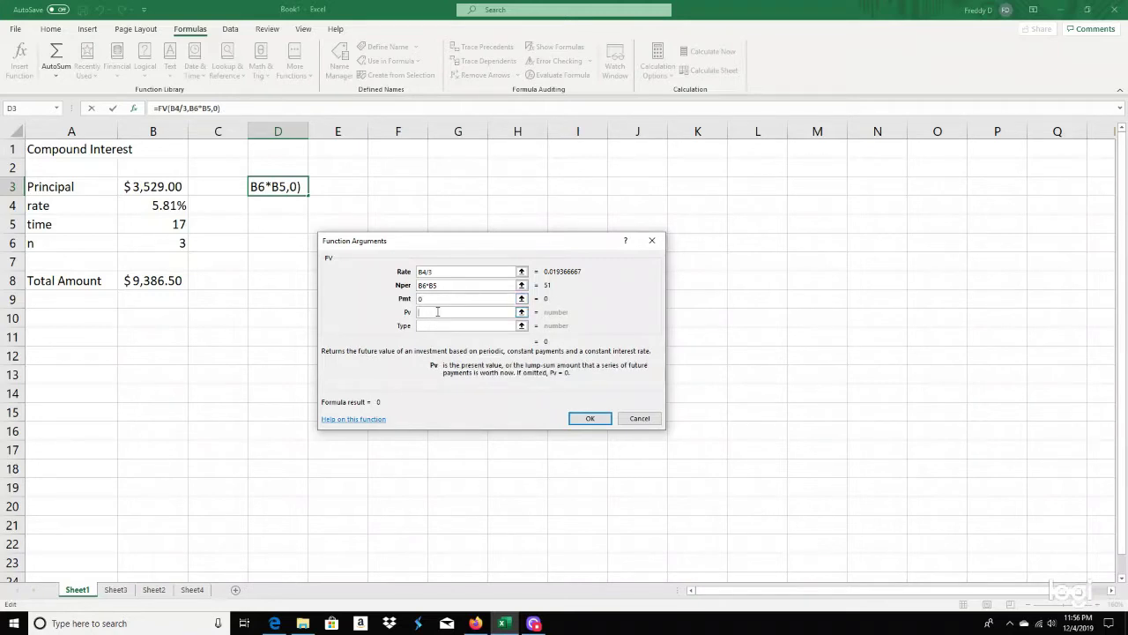
{"action": "left_click", "coordinate": [161, 186]}
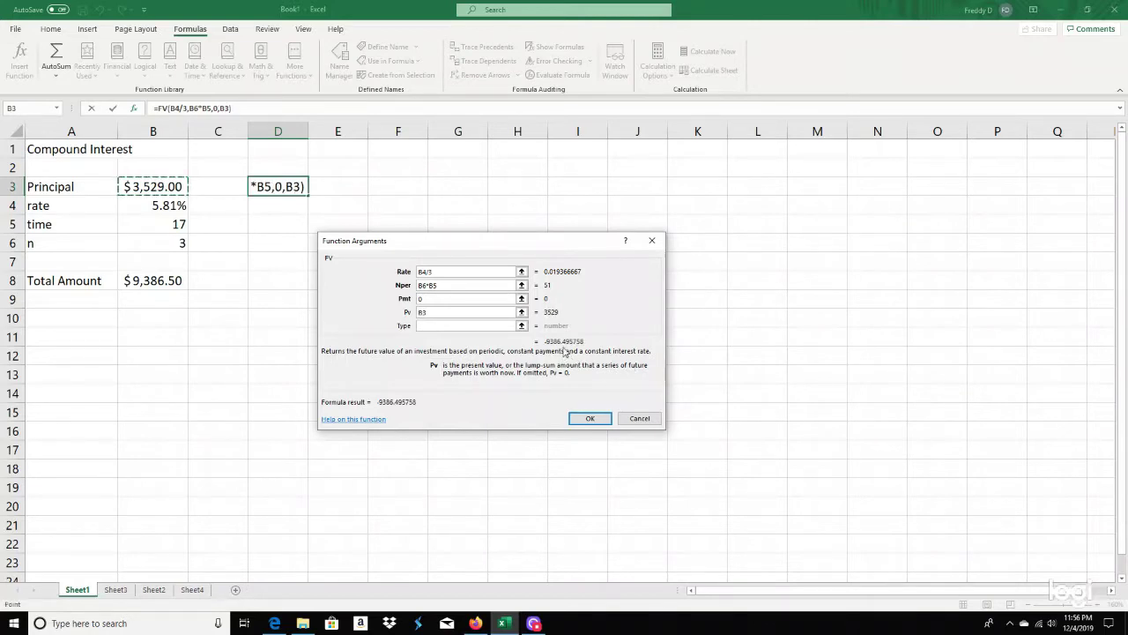
{"action": "left_click", "coordinate": [421, 312]}
{"action": "type", "text": "-"}
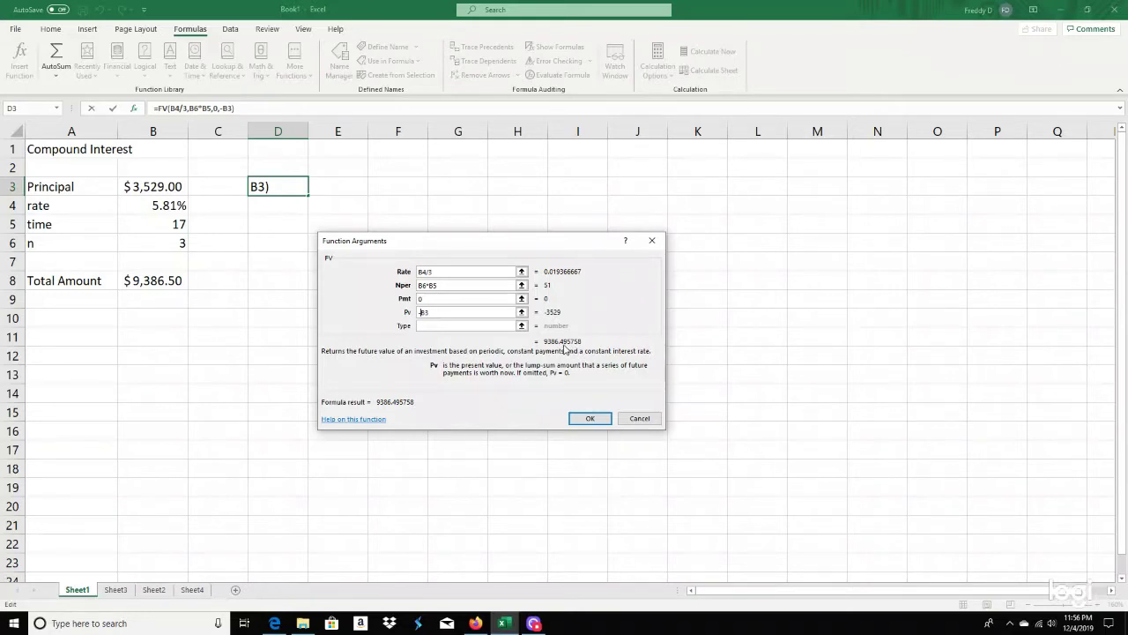
{"action": "left_click", "coordinate": [594, 419]}
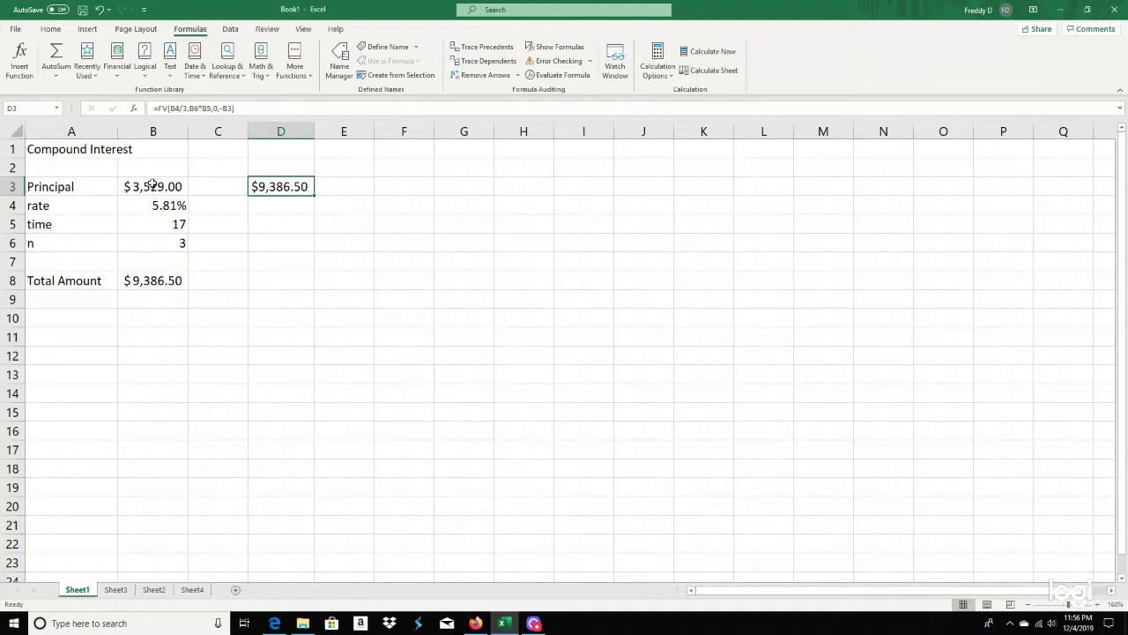
{"action": "left_click", "coordinate": [295, 209]}
{"action": "left_click", "coordinate": [284, 189]}
Step: Switch to Sheet3 and review the annuity's payment, n and future value cells
{"action": "left_click", "coordinate": [114, 590]}
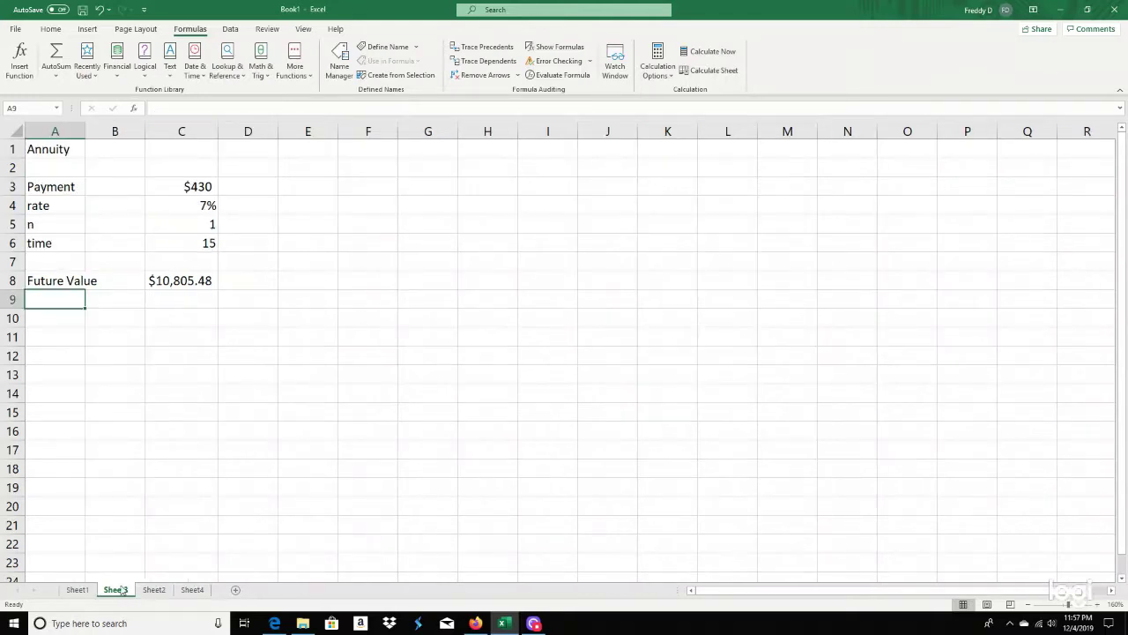
{"action": "left_click", "coordinate": [308, 188]}
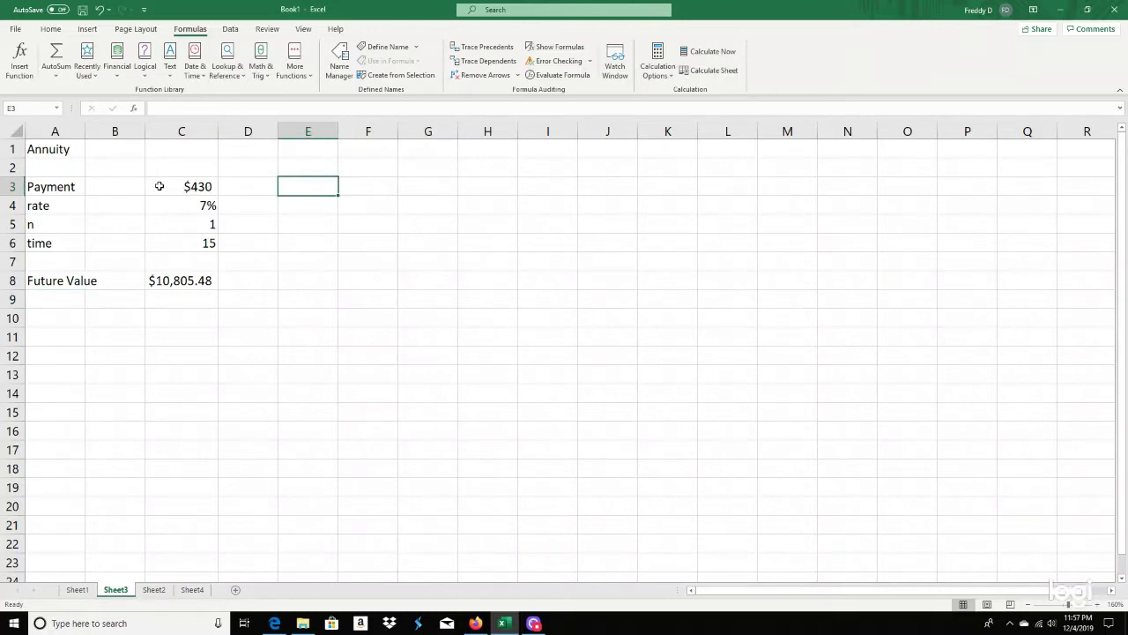
{"action": "left_click", "coordinate": [197, 227]}
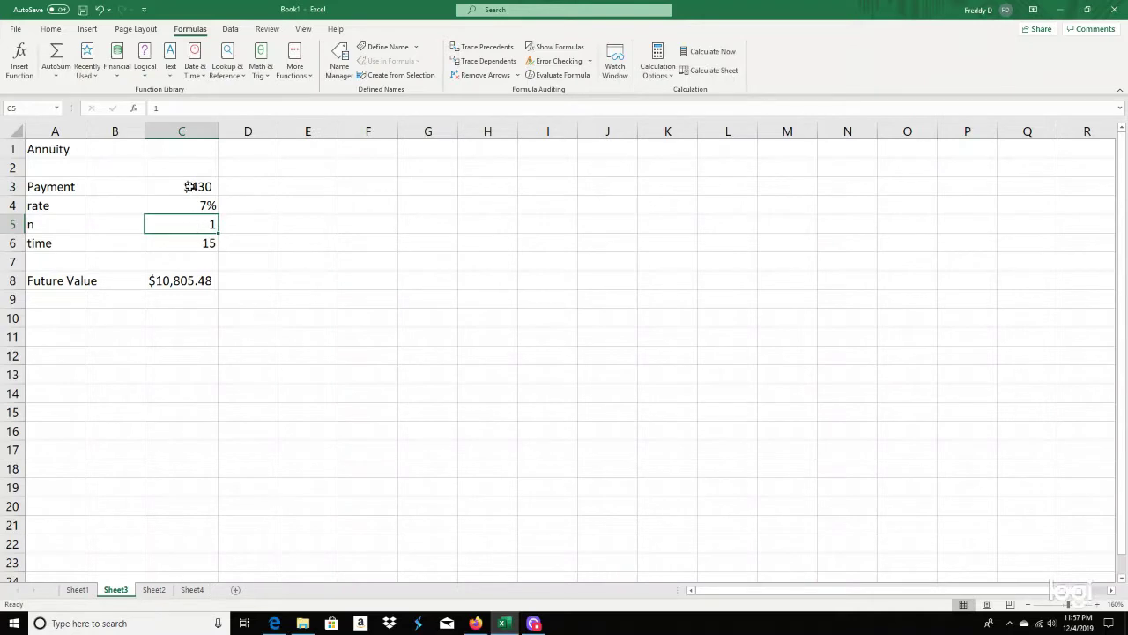
{"action": "left_click", "coordinate": [191, 188]}
{"action": "left_click", "coordinate": [197, 227]}
{"action": "left_click", "coordinate": [191, 187]}
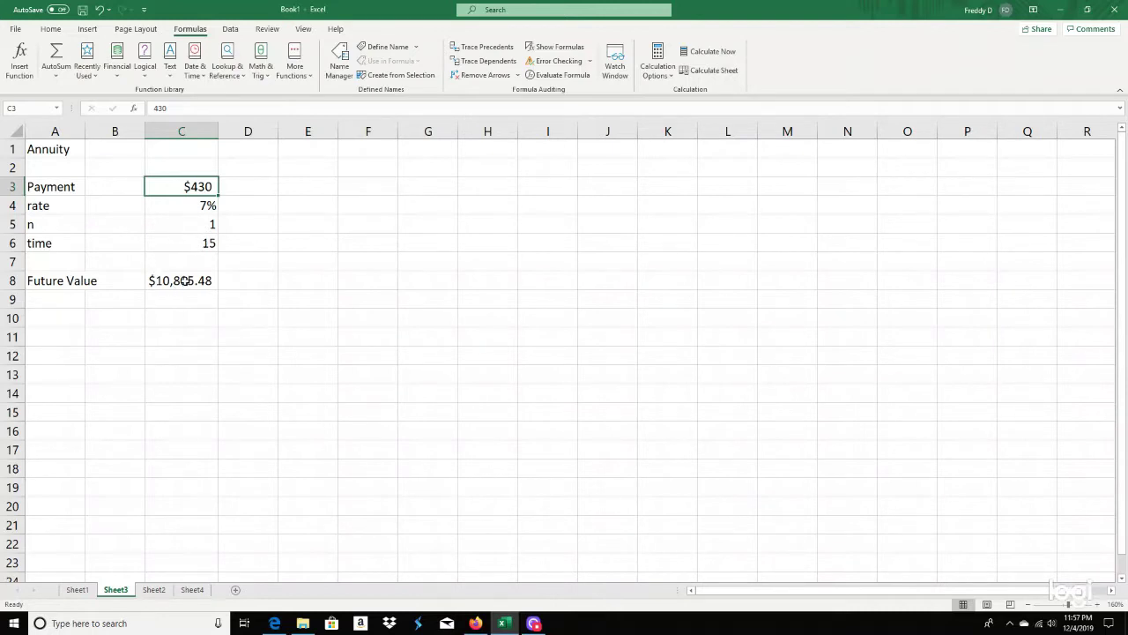
{"action": "left_click", "coordinate": [184, 280]}
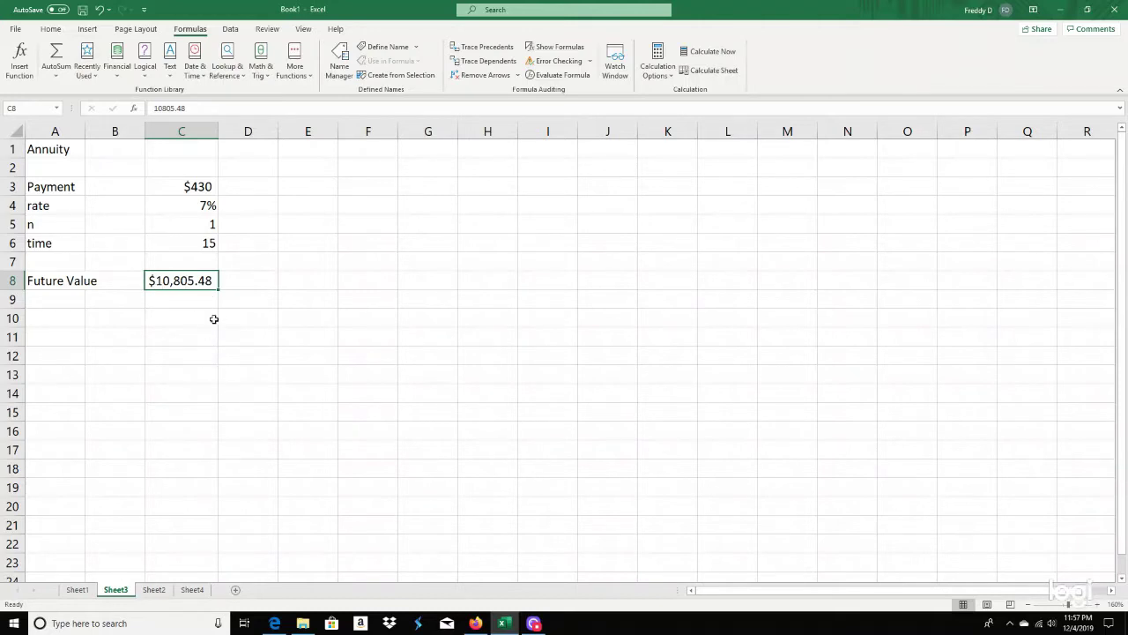
Step: Insert the financial function FV in cell E3 and set its Rate argument to C4/1
{"action": "left_click", "coordinate": [301, 191]}
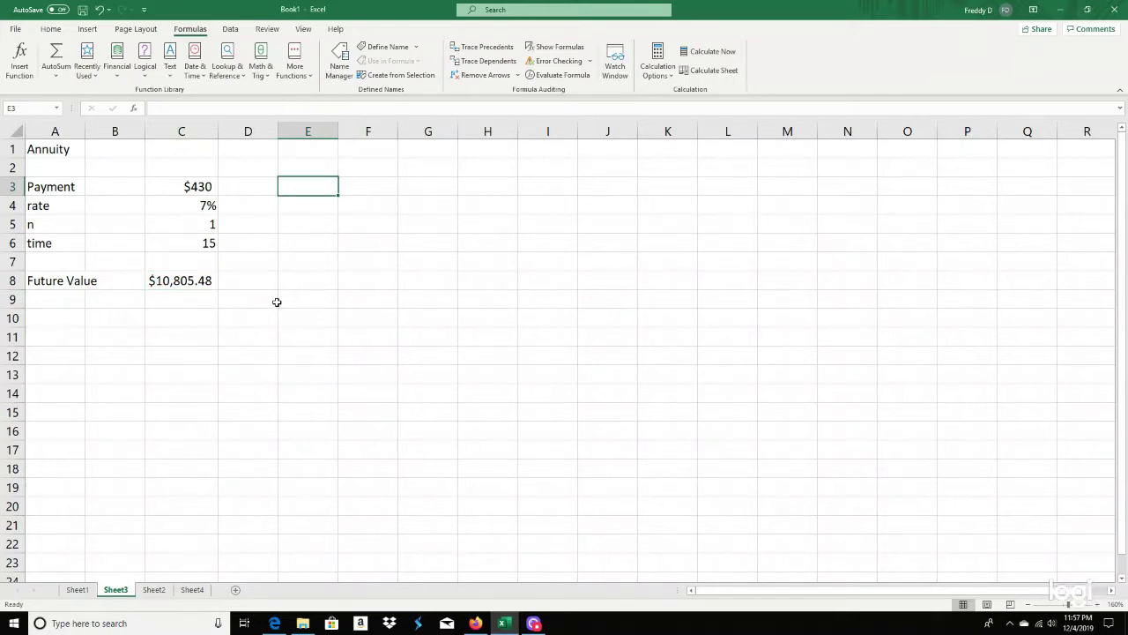
{"action": "left_click", "coordinate": [117, 69]}
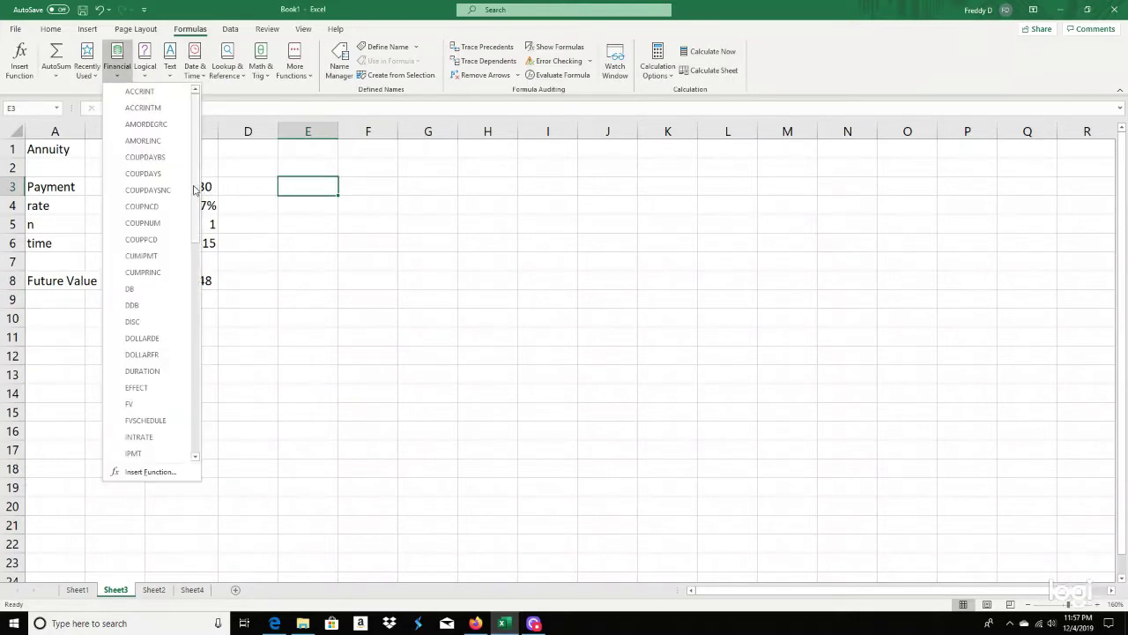
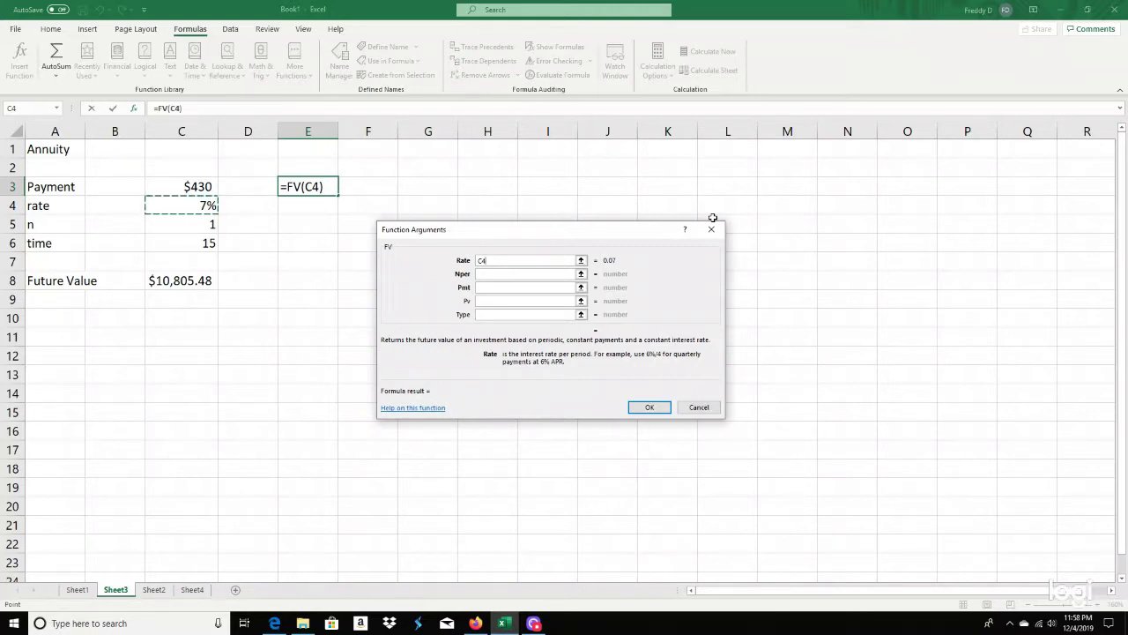
{"action": "type", "text": "/1"}
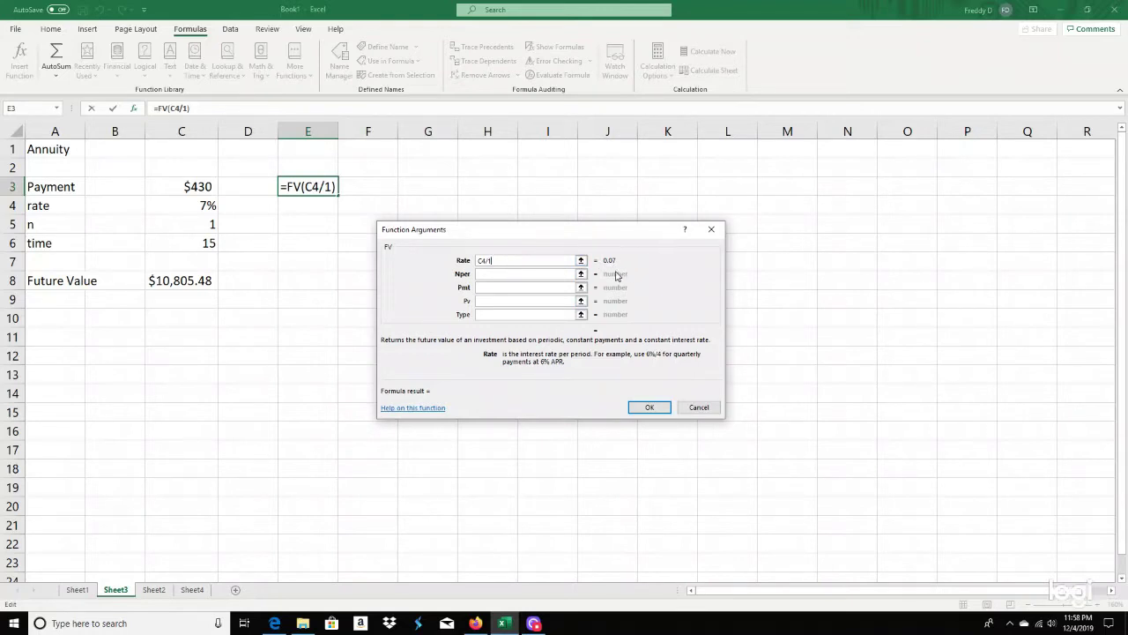
Step: Set the FV function's Nper argument to C5*C6
{"action": "left_click", "coordinate": [498, 274]}
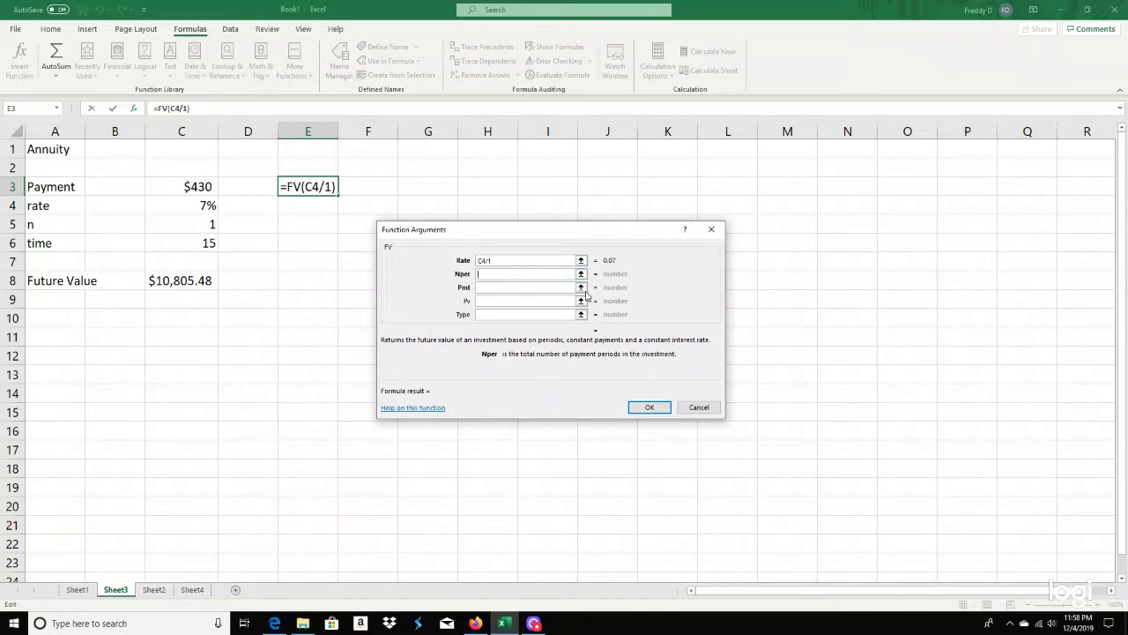
{"action": "left_click", "coordinate": [200, 227]}
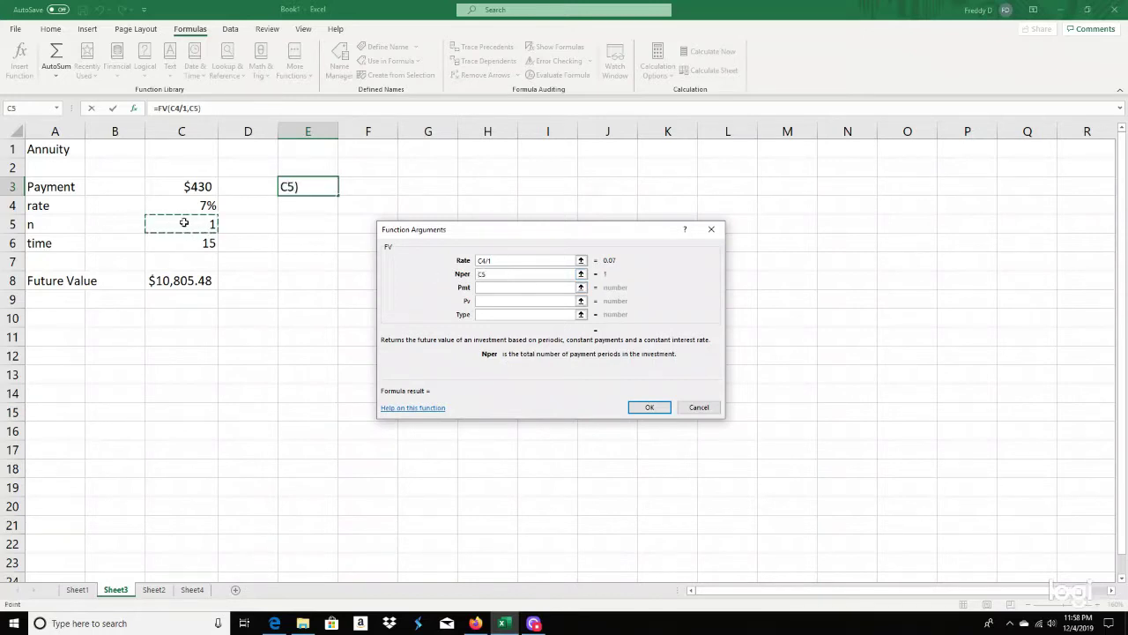
{"action": "type", "text": "*"}
{"action": "left_click", "coordinate": [199, 244]}
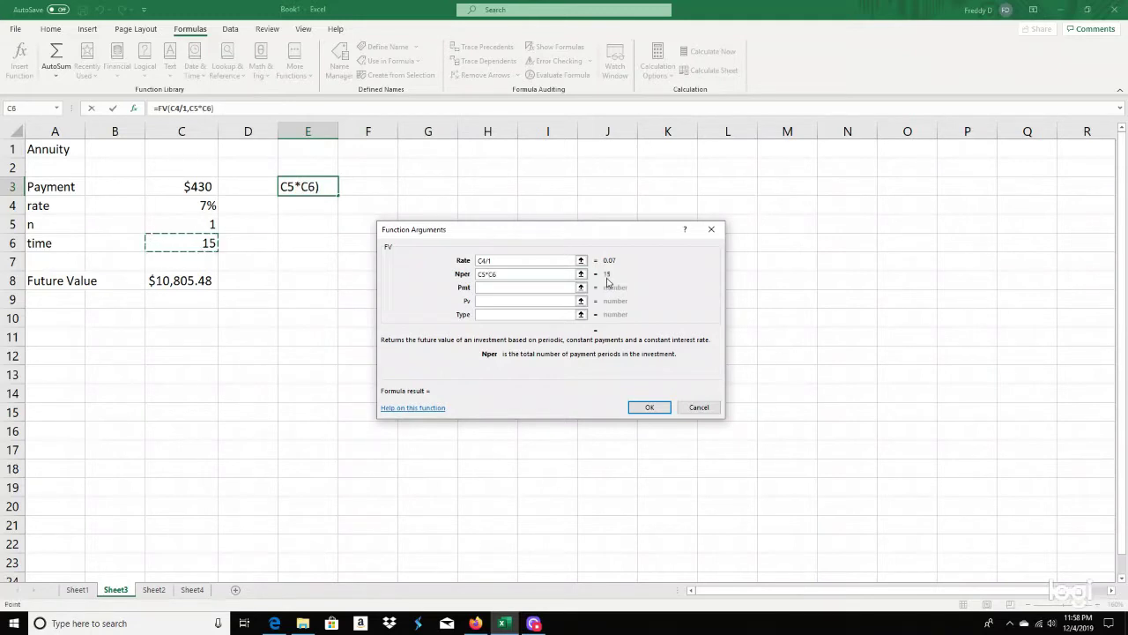
Step: Set the FV function's Pmt argument to -C3 and enter the completed formula in cell E3
{"action": "left_click", "coordinate": [498, 287]}
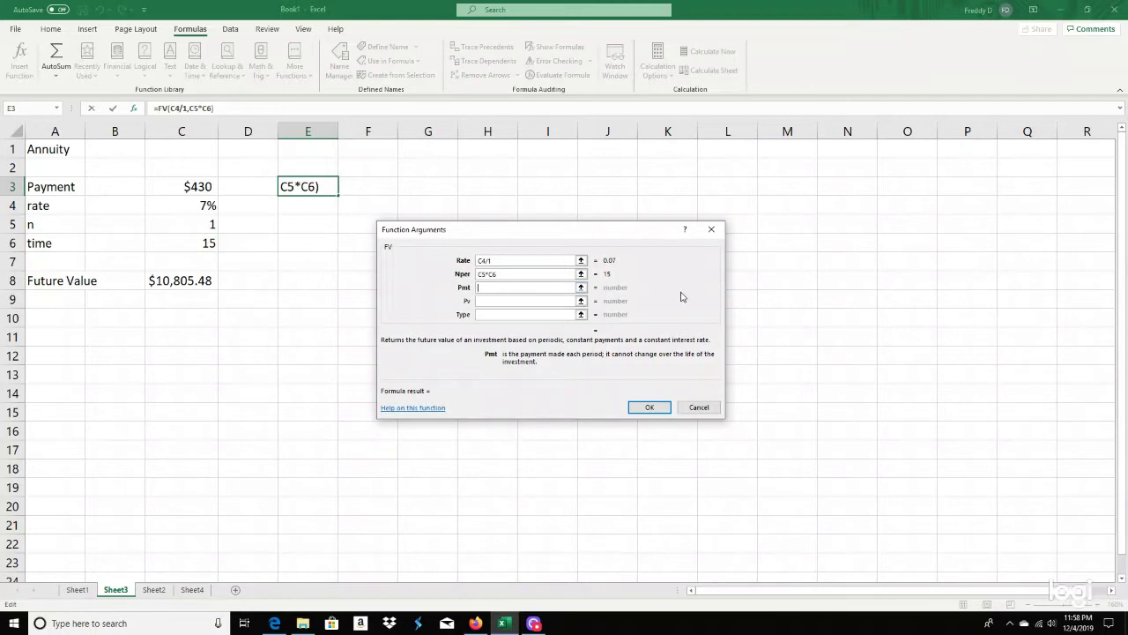
{"action": "left_click", "coordinate": [188, 186]}
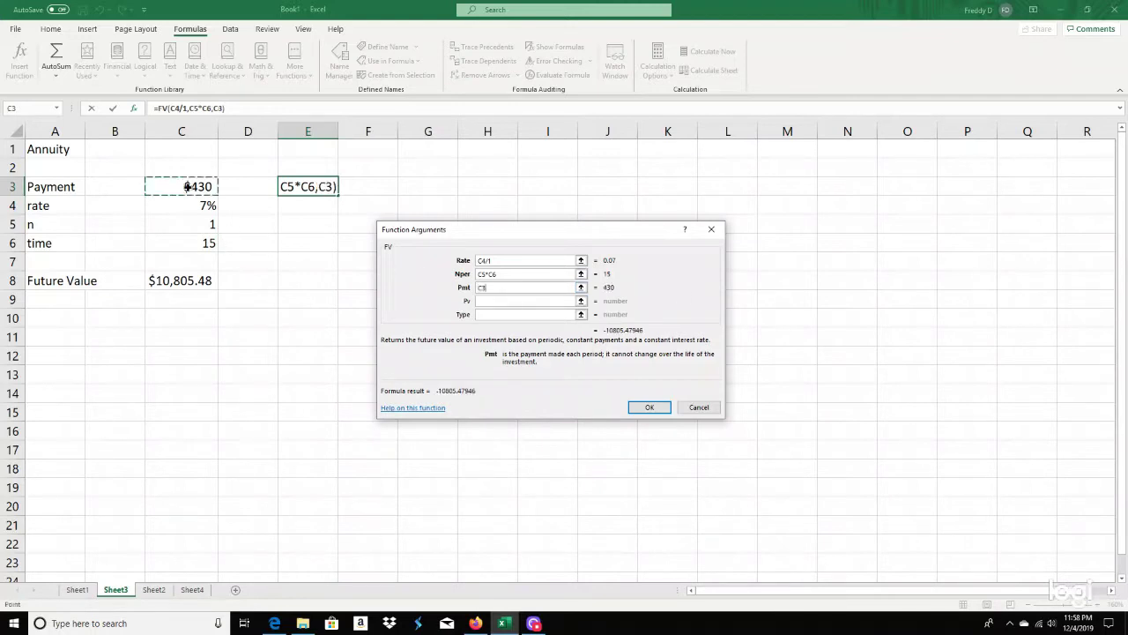
{"action": "left_click", "coordinate": [478, 287]}
{"action": "type", "text": "-"}
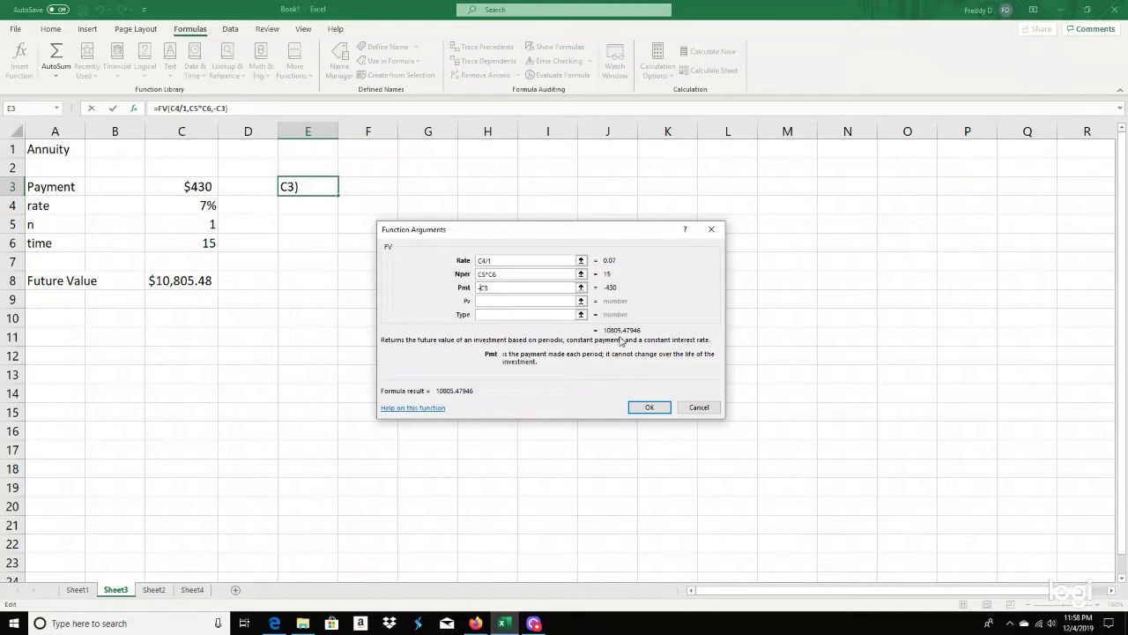
{"action": "left_click", "coordinate": [649, 406]}
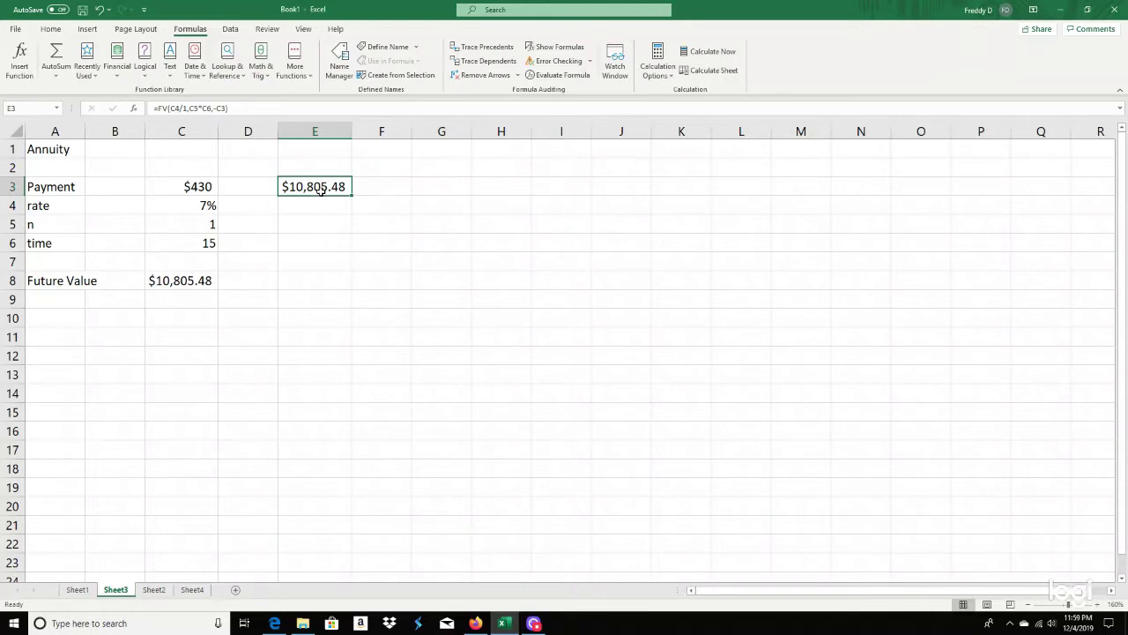
Step: Switch to Sheet2 and review the down payment, mortgage amount and monthly payment values in cells D6, D8 and D10
{"action": "left_click", "coordinate": [152, 591]}
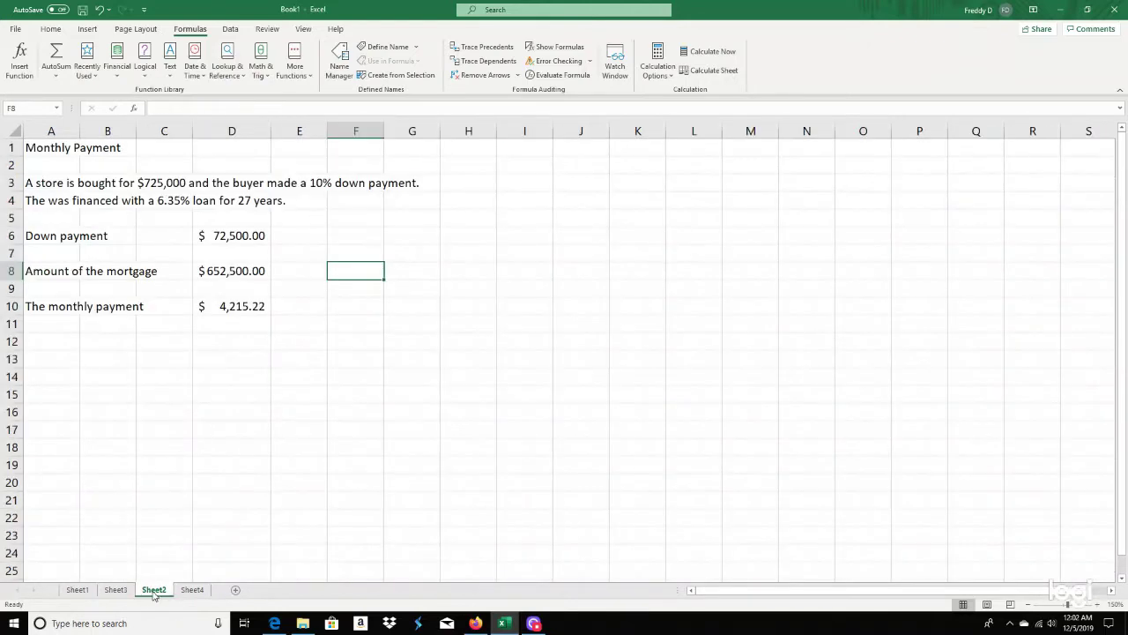
{"action": "left_click", "coordinate": [349, 234]}
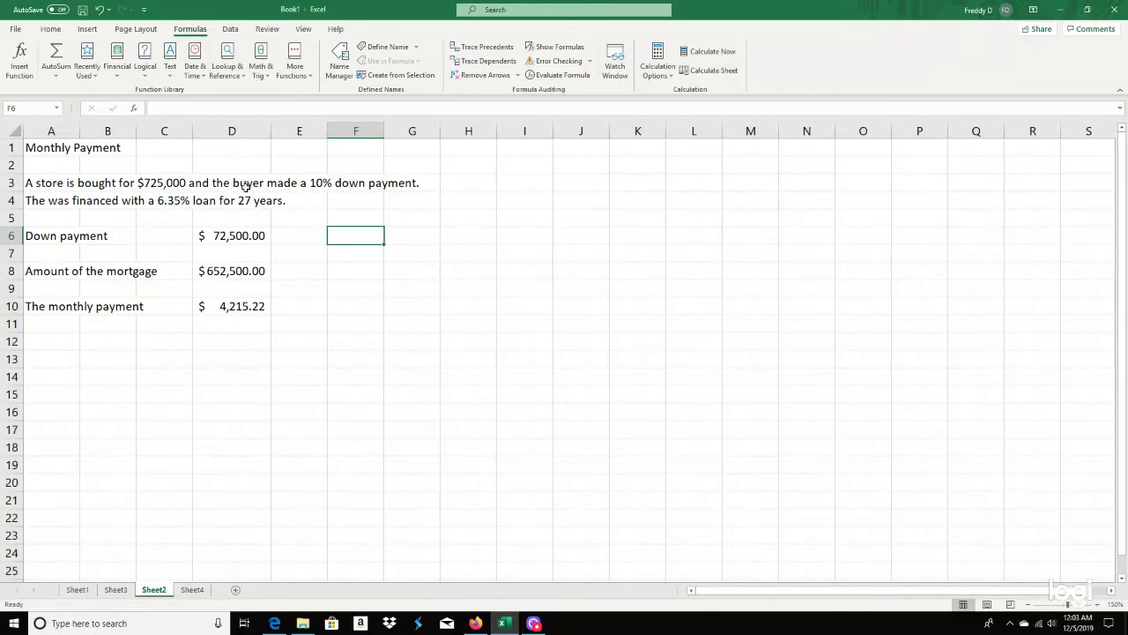
{"action": "left_click", "coordinate": [252, 238]}
{"action": "left_click", "coordinate": [254, 274]}
{"action": "left_click", "coordinate": [259, 312]}
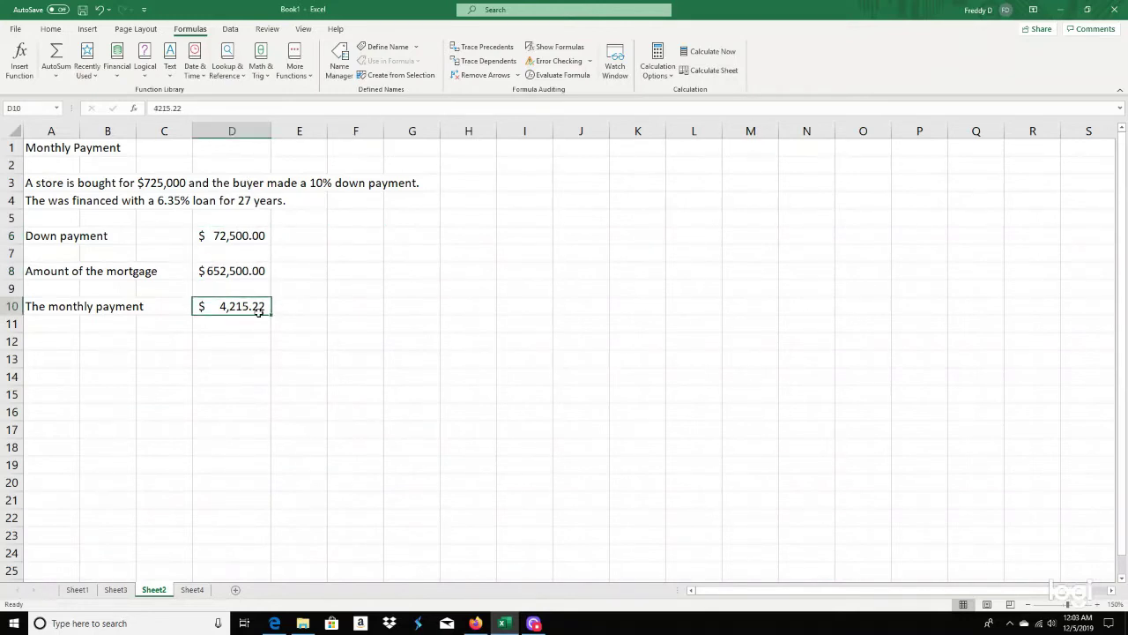
{"action": "left_click", "coordinate": [259, 238]}
{"action": "left_click", "coordinate": [253, 269]}
{"action": "left_click", "coordinate": [249, 306]}
{"action": "left_click", "coordinate": [254, 236]}
Step: Calculate the down payment in cell F6 with the formula =.1*725000
{"action": "left_click", "coordinate": [352, 238]}
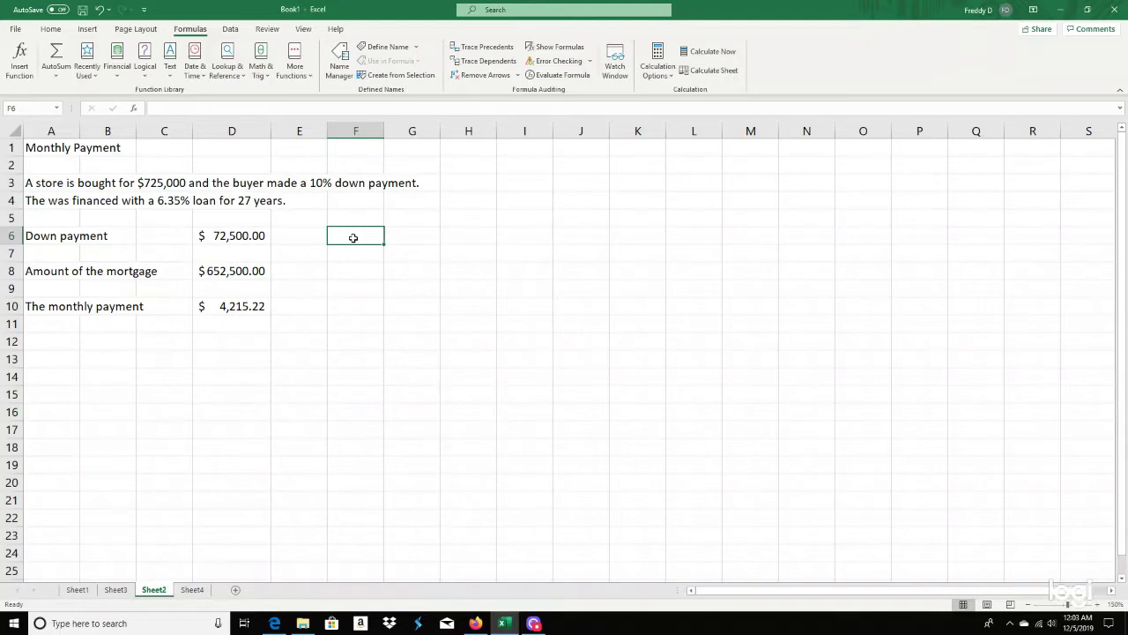
{"action": "type", "text": "="}
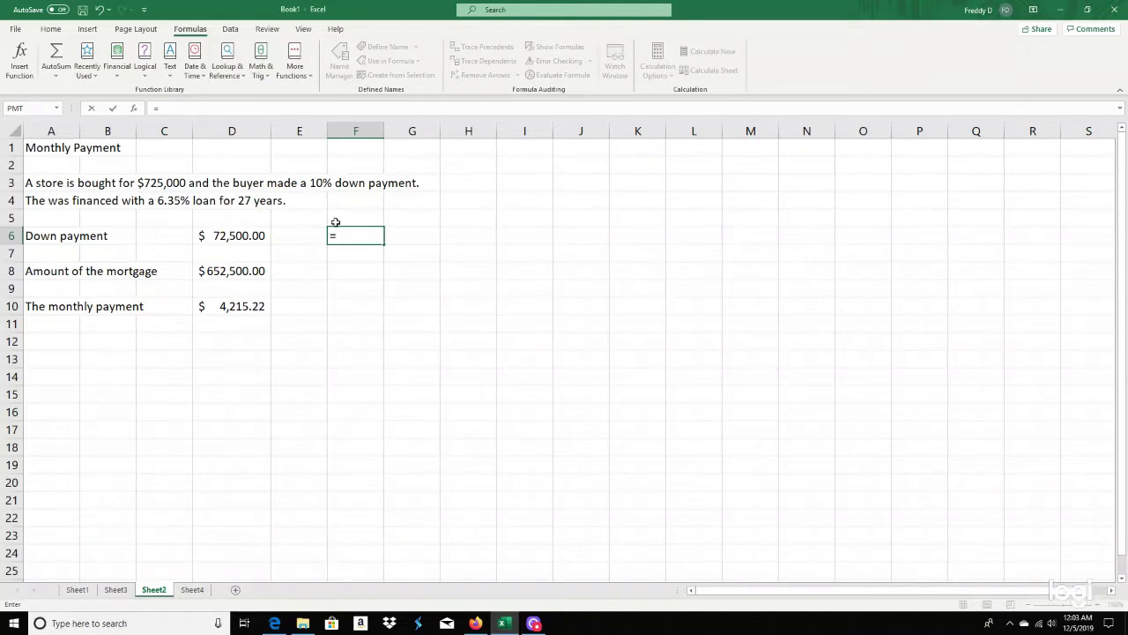
{"action": "type", "text": ".1*725000"}
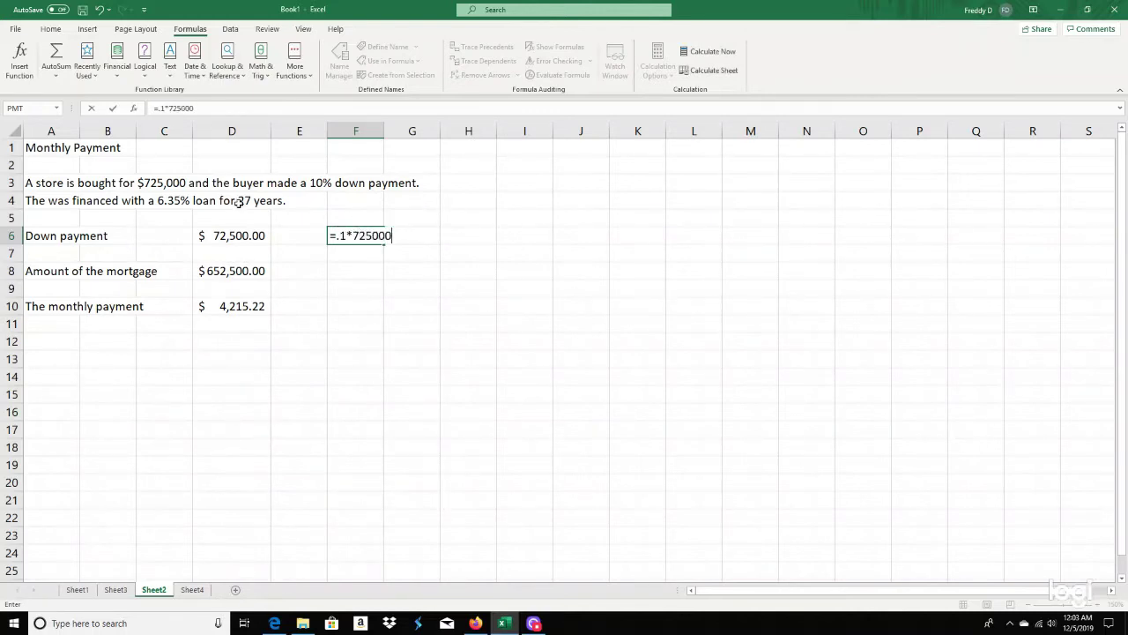
{"action": "key", "text": "Return"}
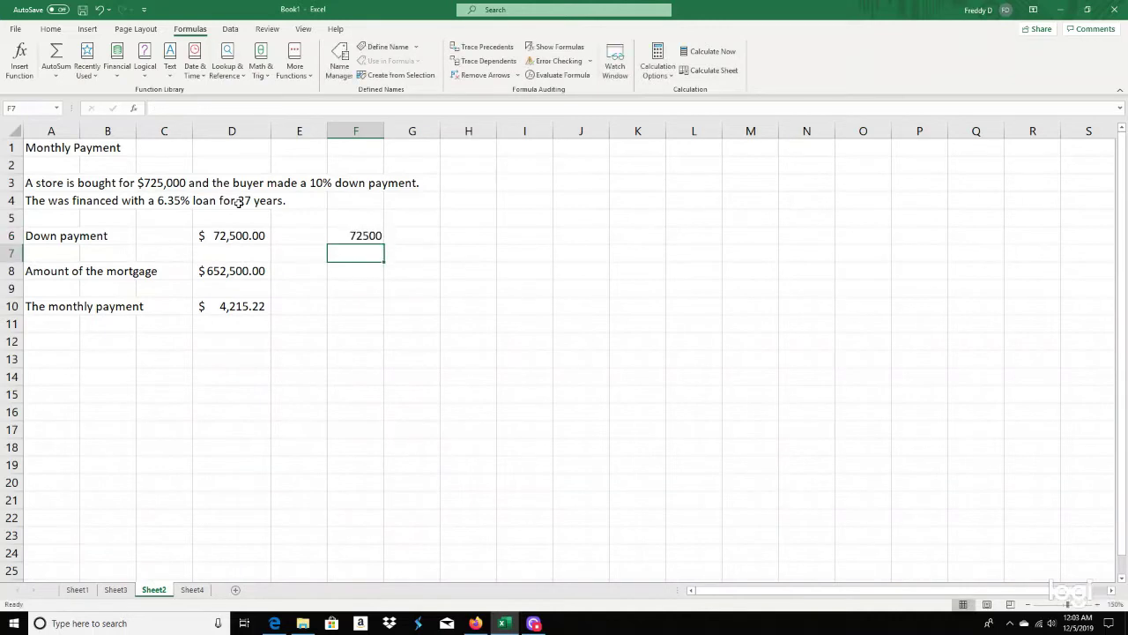
{"action": "left_click", "coordinate": [371, 233]}
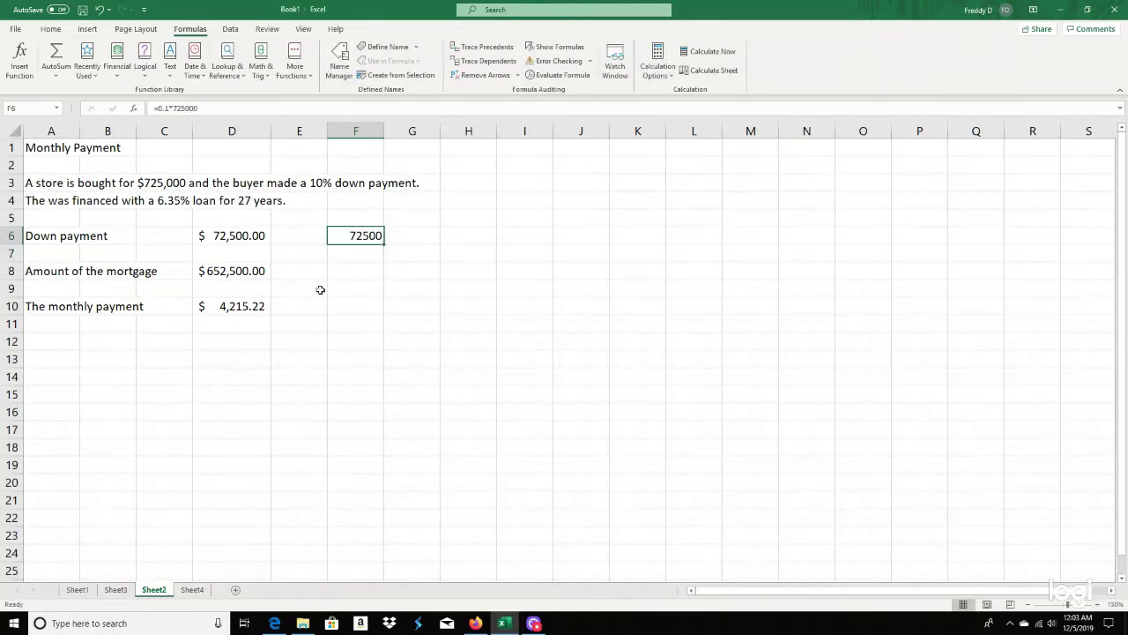
Step: Calculate the mortgage amount in cell F8 with the formula =725000-F6, and check the formulas in F6 and F8
{"action": "left_click", "coordinate": [370, 271]}
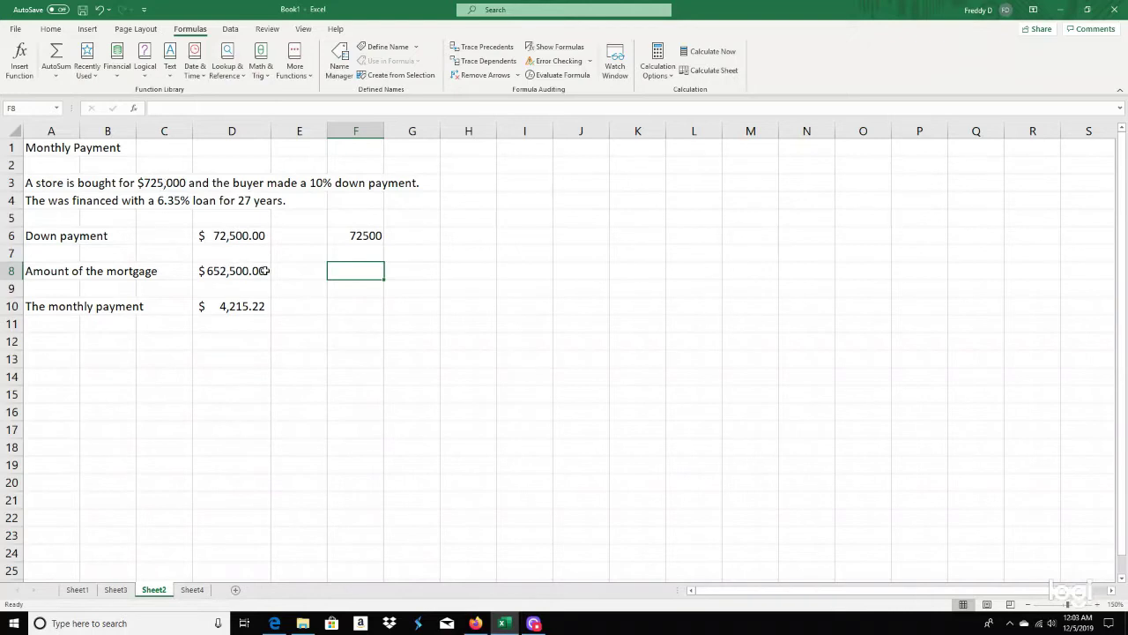
{"action": "type", "text": "="}
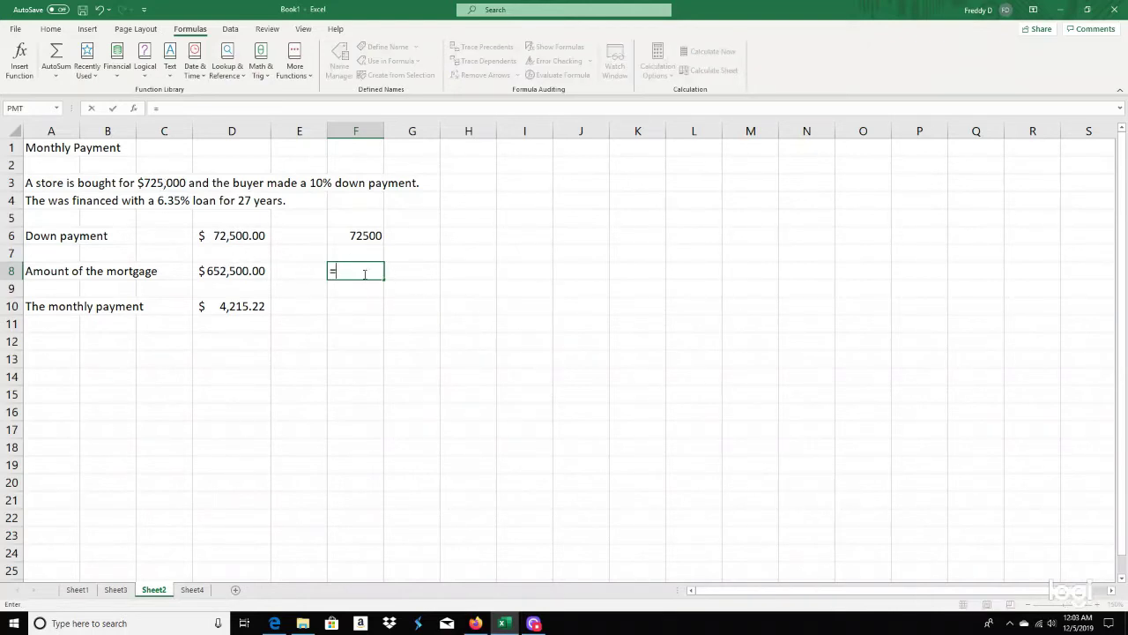
{"action": "type", "text": "725"}
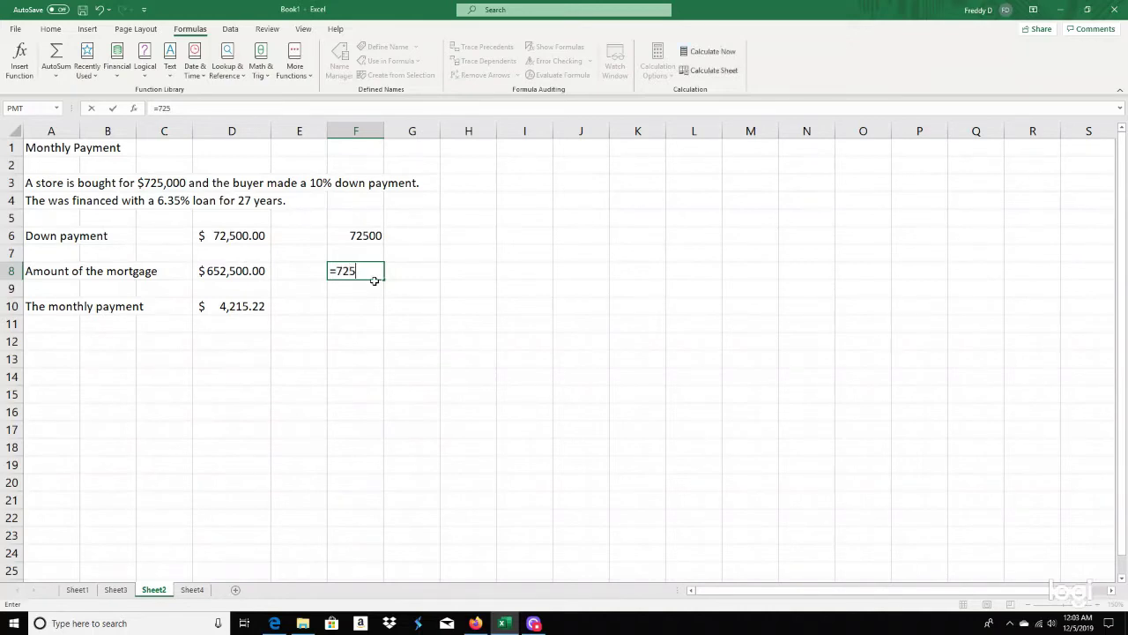
{"action": "type", "text": "000-"}
{"action": "left_click", "coordinate": [375, 235]}
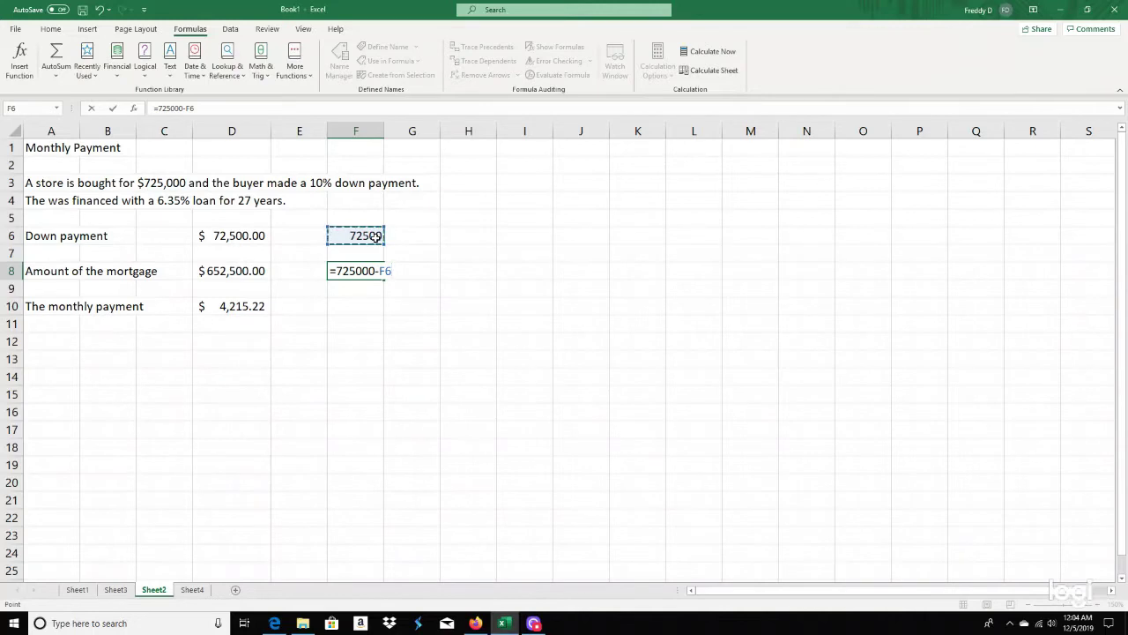
{"action": "key", "text": "Return"}
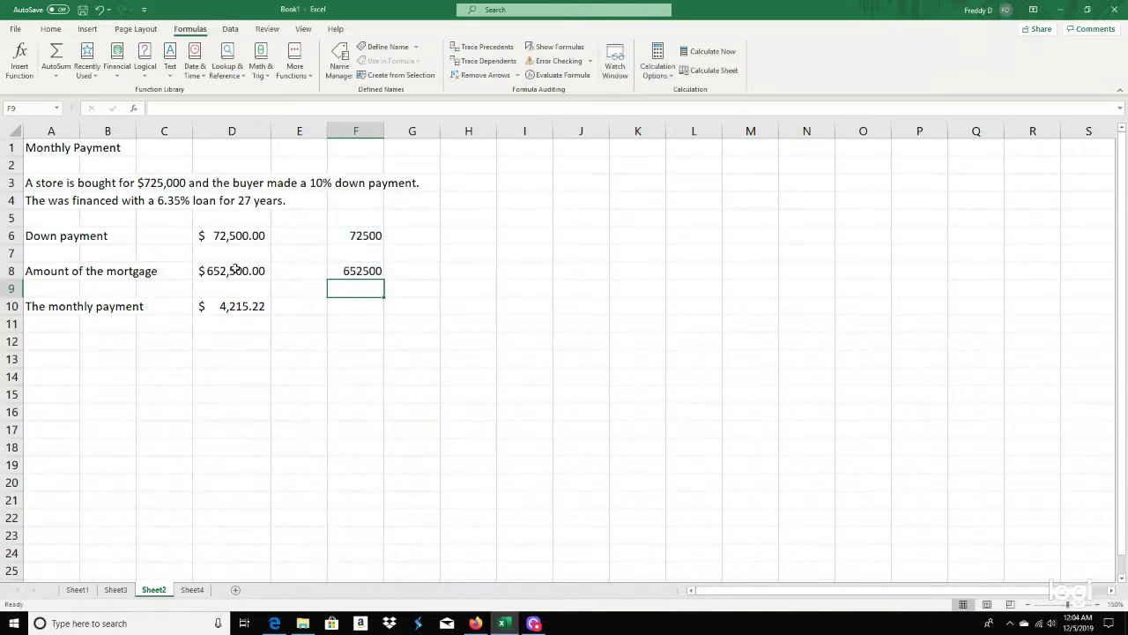
{"action": "left_click", "coordinate": [366, 237]}
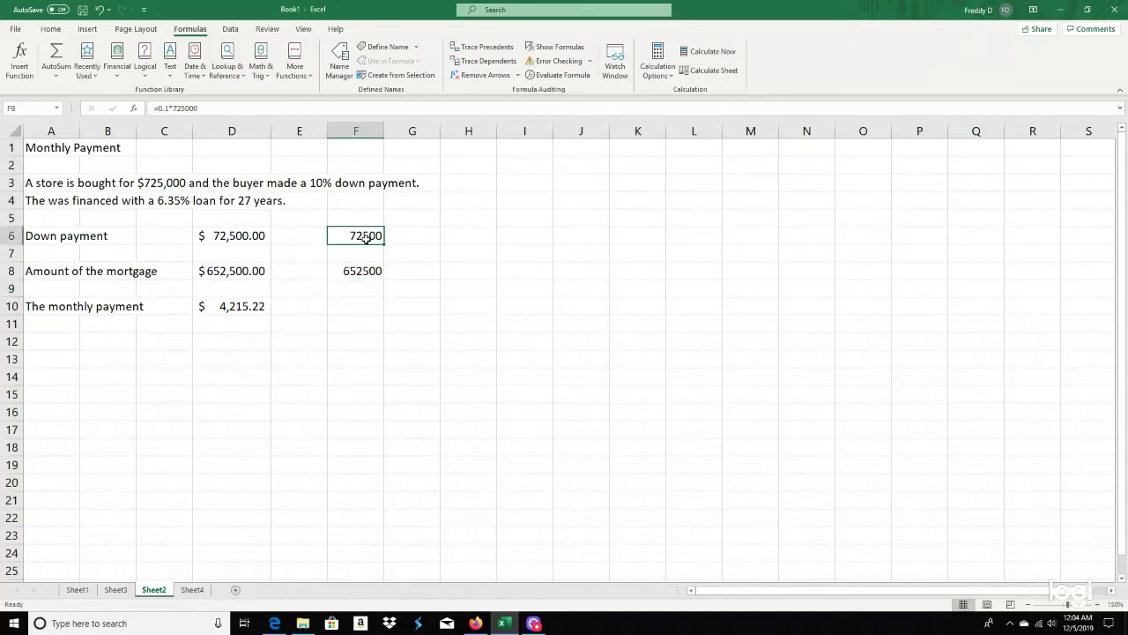
{"action": "left_click", "coordinate": [365, 271]}
{"action": "left_click", "coordinate": [365, 236]}
{"action": "left_click", "coordinate": [365, 272]}
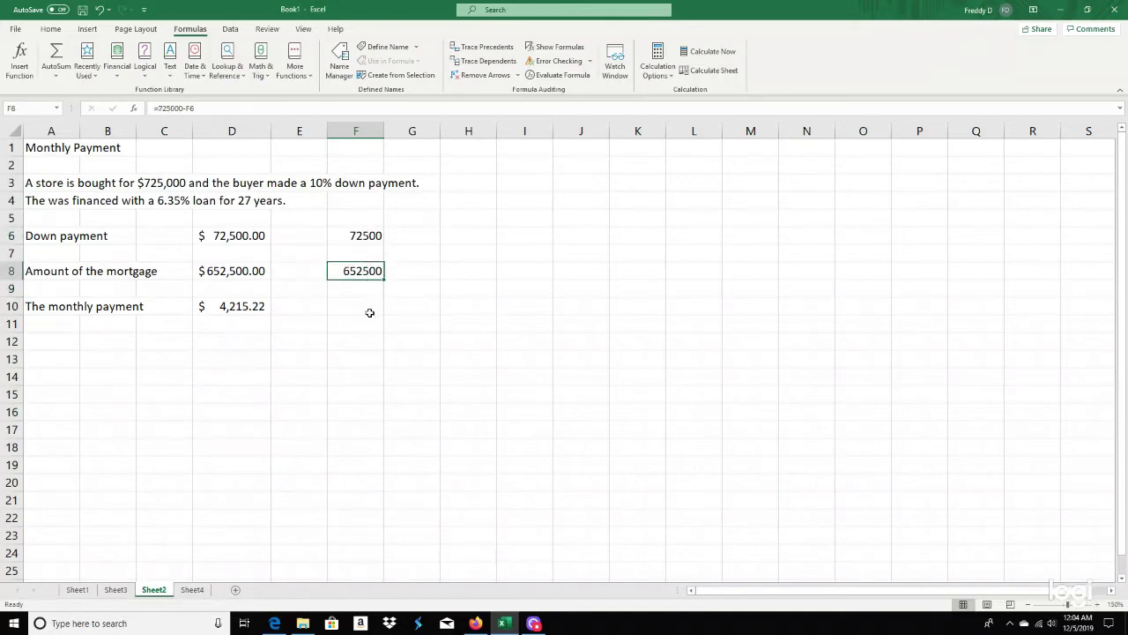
Step: Insert the financial function PMT in cell F10 for the monthly payment
{"action": "left_click", "coordinate": [360, 306]}
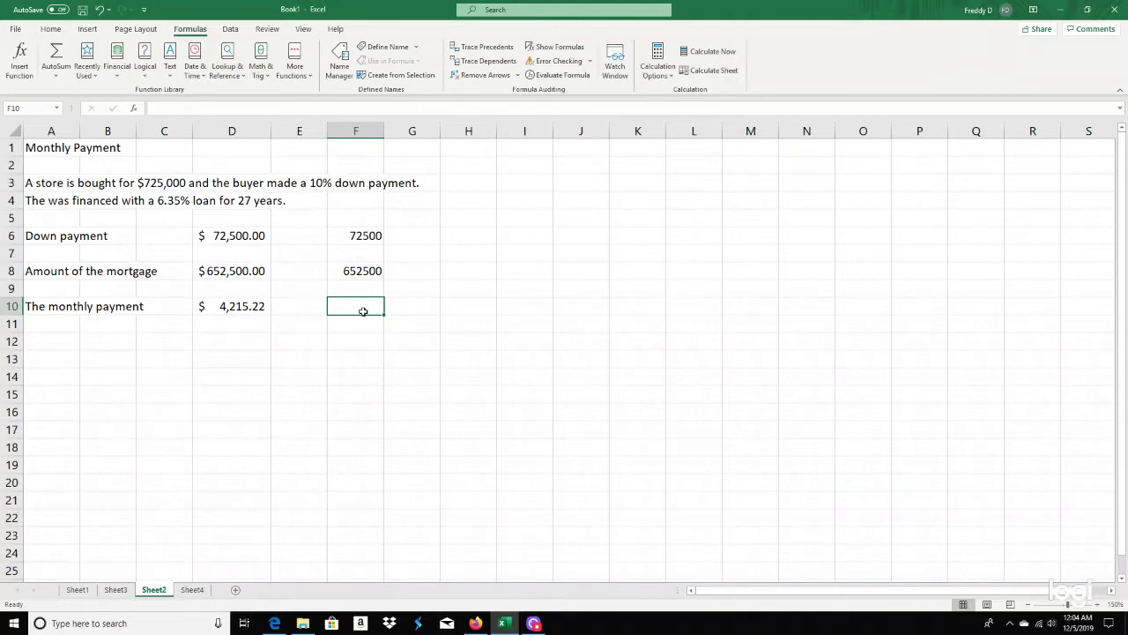
{"action": "left_click", "coordinate": [236, 310]}
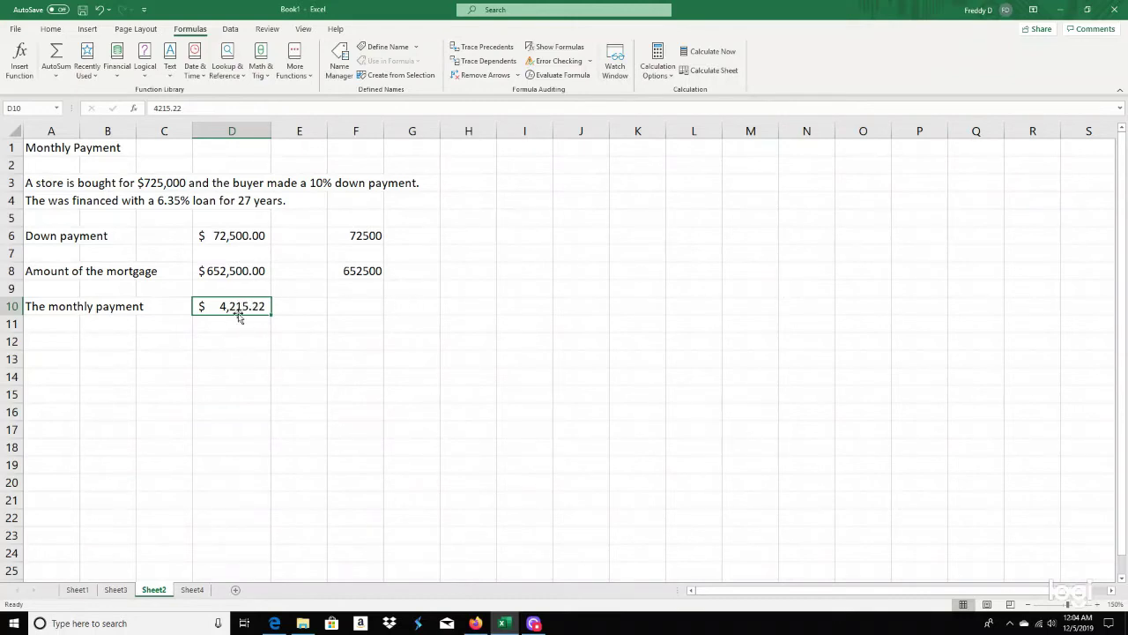
{"action": "left_click", "coordinate": [357, 309]}
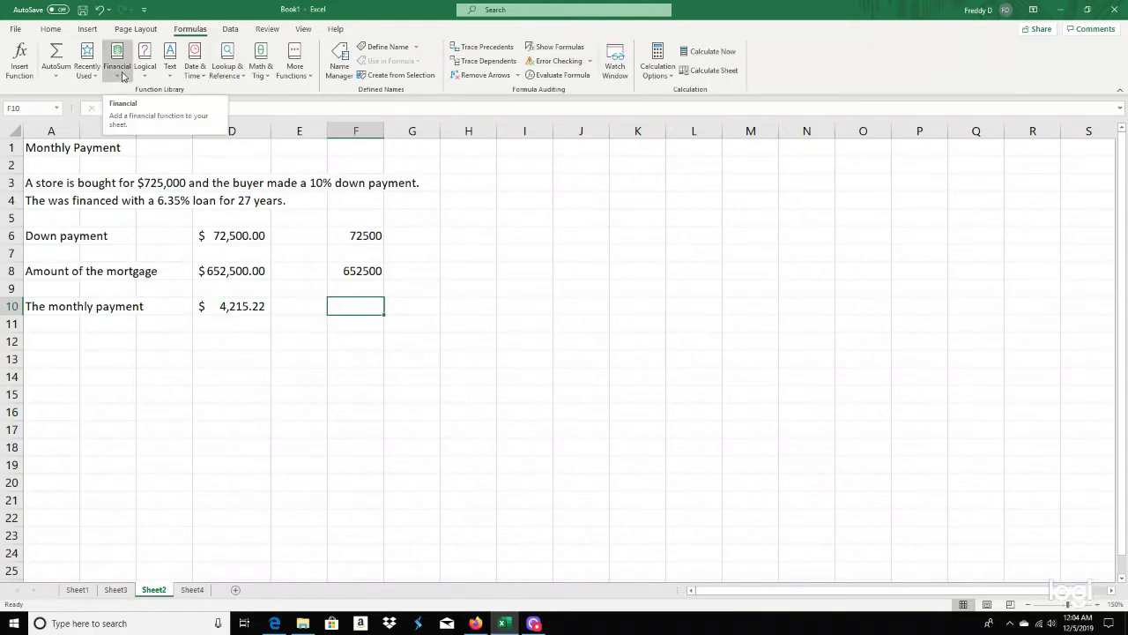
{"action": "left_click", "coordinate": [123, 76]}
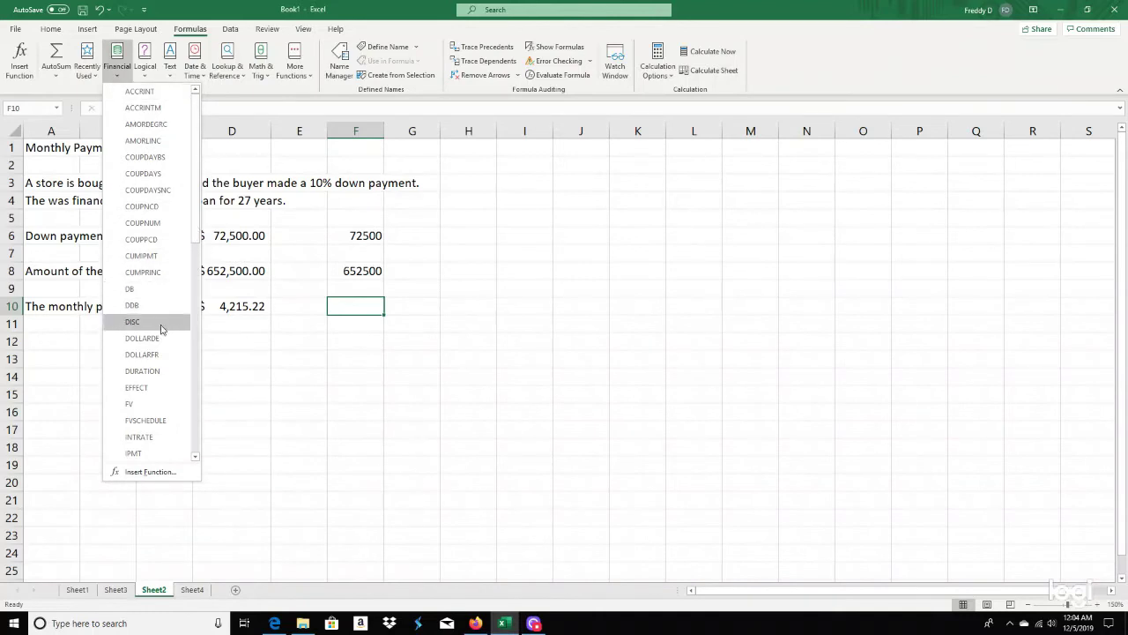
{"action": "left_click_drag", "start_coordinate": [196, 250], "coordinate": [189, 362]}
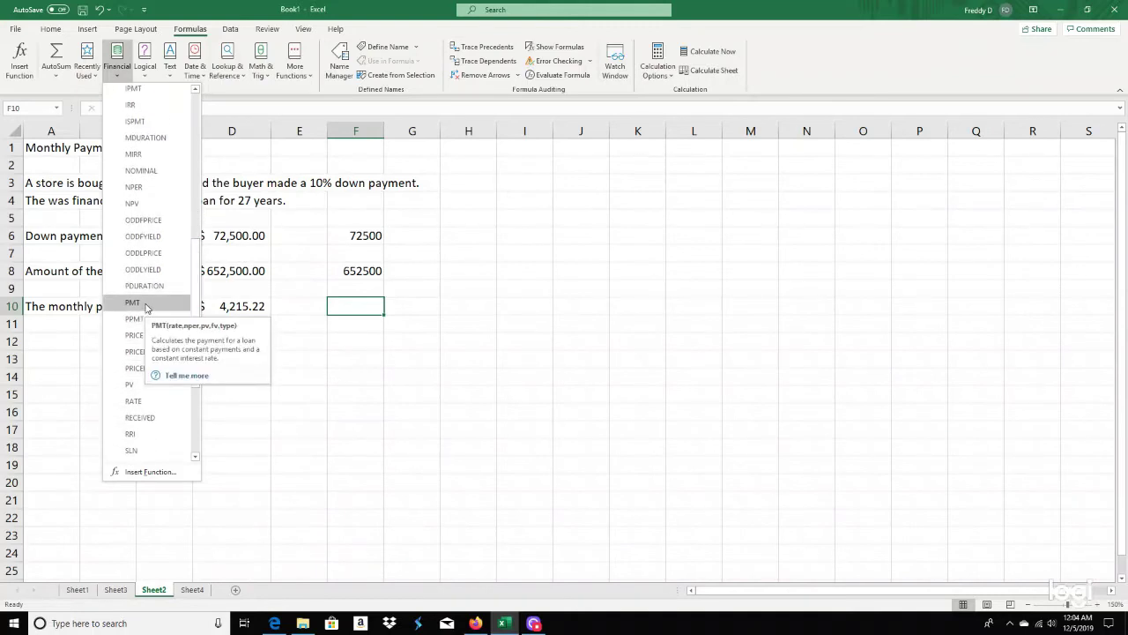
{"action": "left_click", "coordinate": [146, 304]}
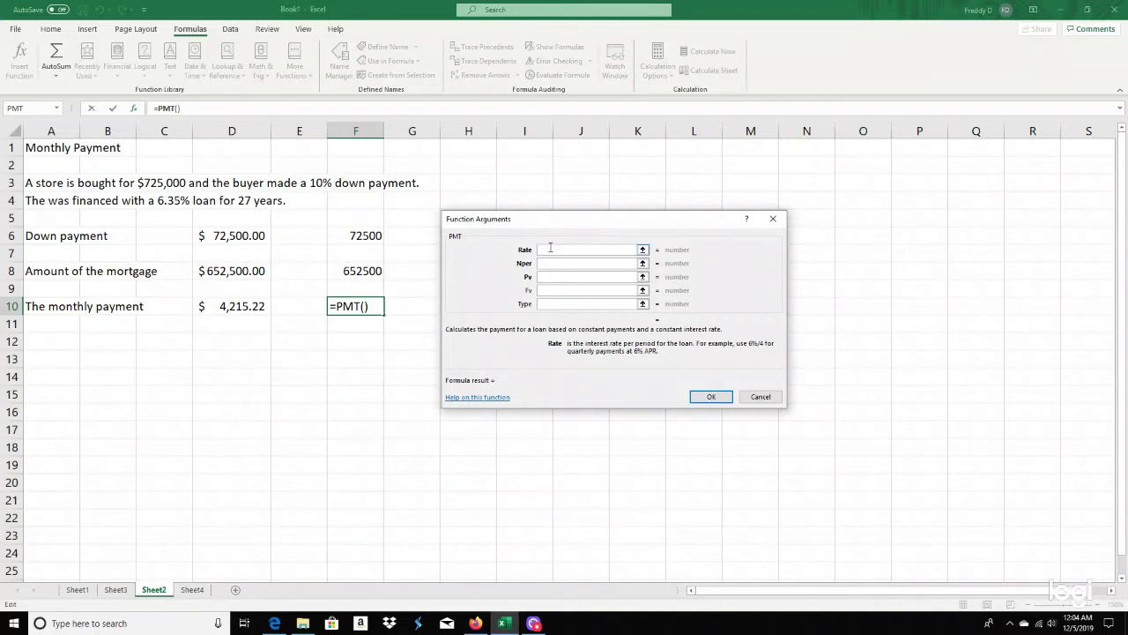
Step: Set the PMT function's Rate argument to 6.35%/12 and its Nper argument to 12*27
{"action": "type", "text": "6.35"}
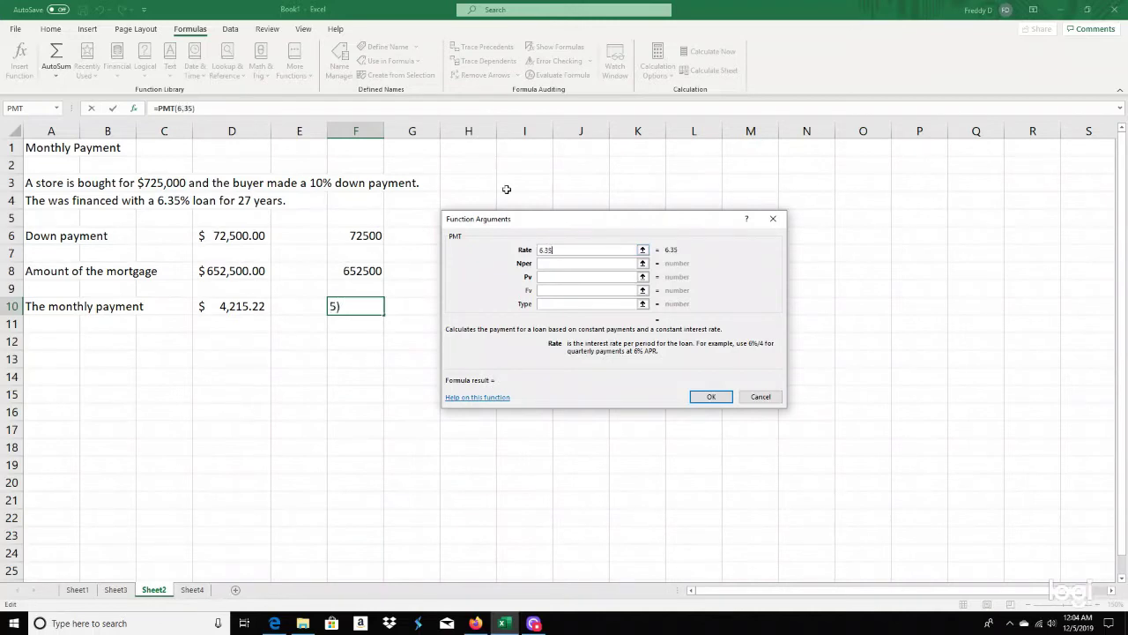
{"action": "type", "text": "%/12"}
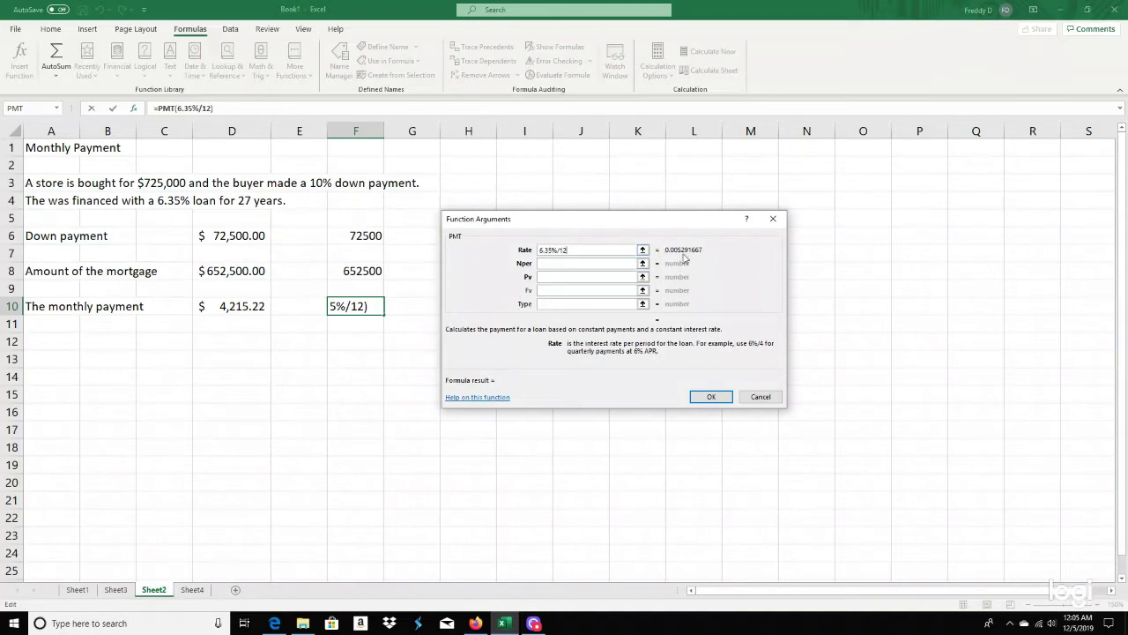
{"action": "left_click", "coordinate": [562, 265]}
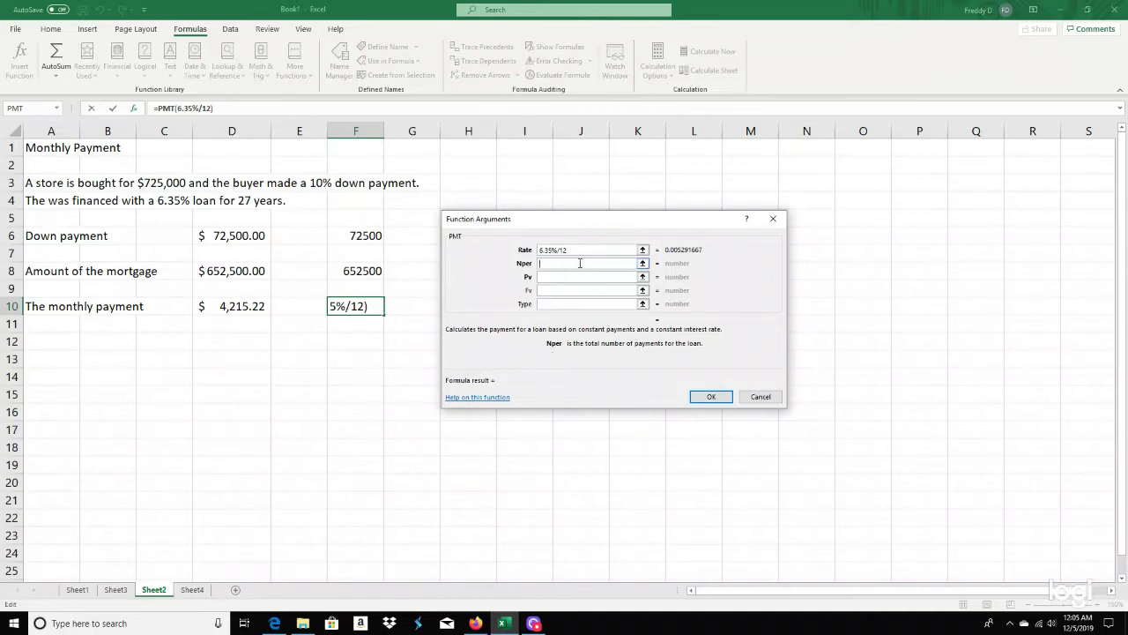
{"action": "type", "text": "12*27"}
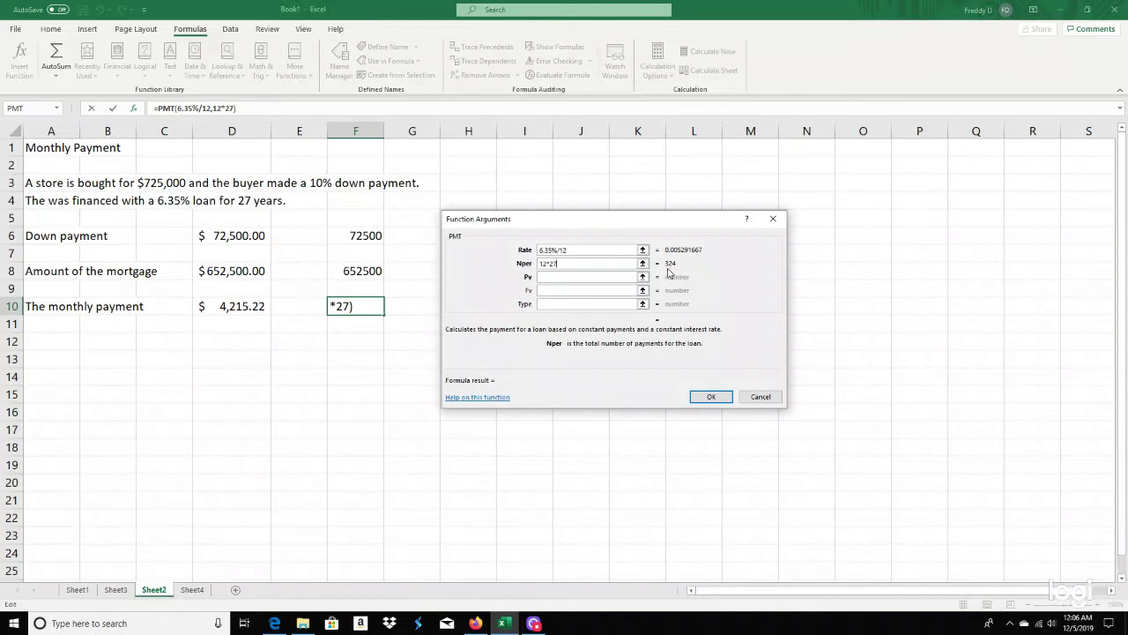
Step: Set the PMT function's Pv argument to the mortgage amount in D8 and enter the completed formula in cell F10
{"action": "left_click", "coordinate": [557, 277]}
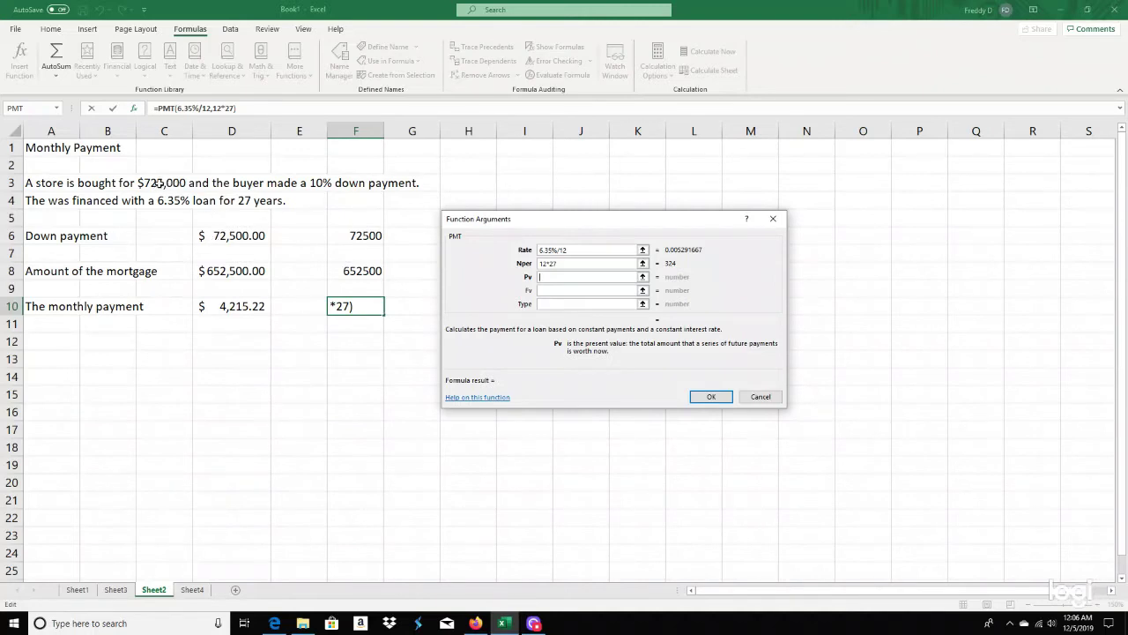
{"action": "left_click", "coordinate": [242, 272]}
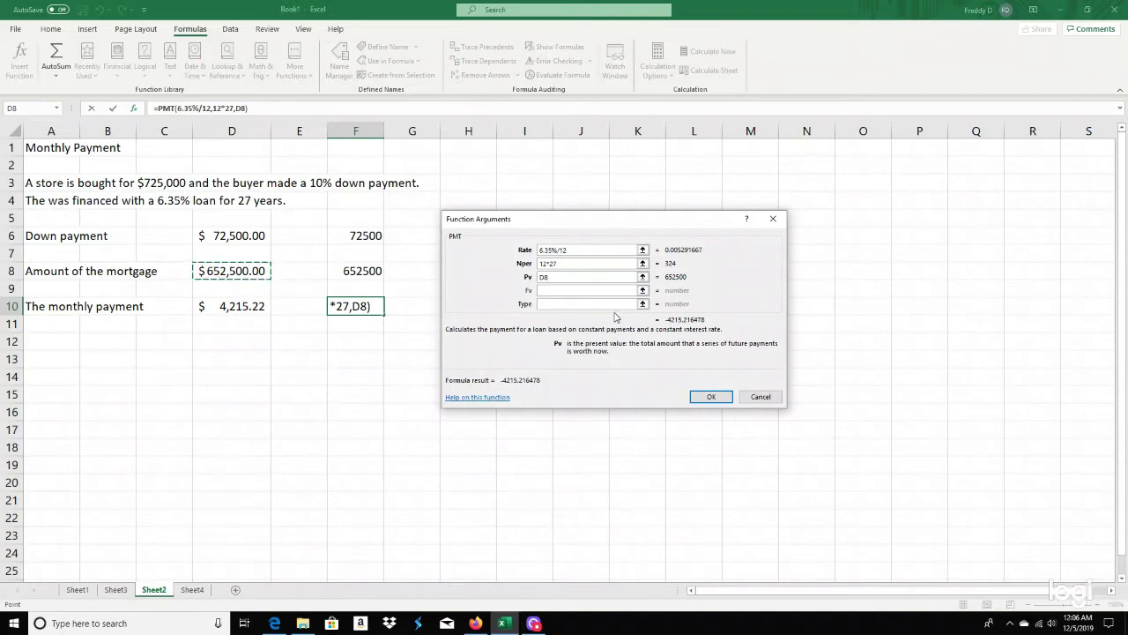
{"action": "left_click", "coordinate": [542, 276]}
{"action": "left_click", "coordinate": [714, 395]}
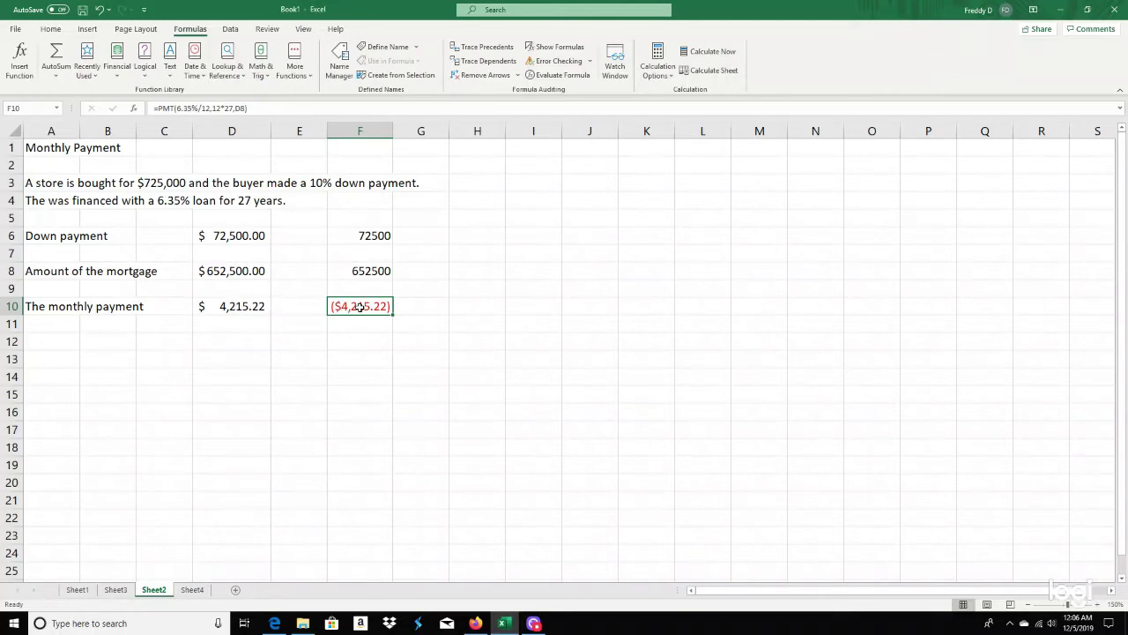
{"action": "left_click", "coordinate": [118, 71]}
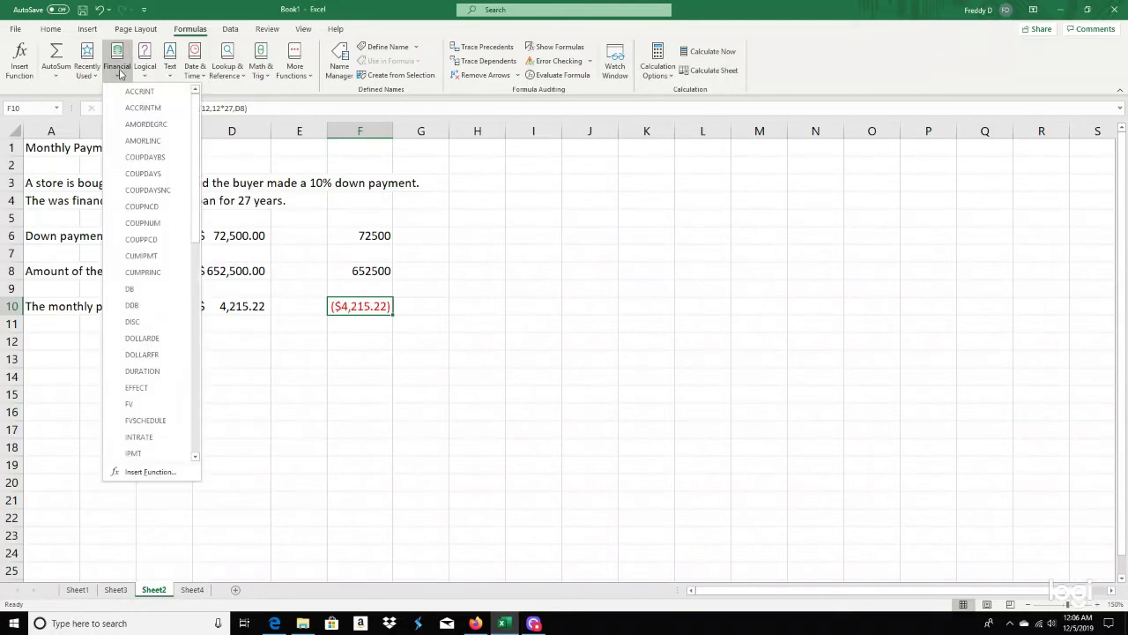
{"action": "left_click_drag", "start_coordinate": [198, 235], "coordinate": [190, 387]}
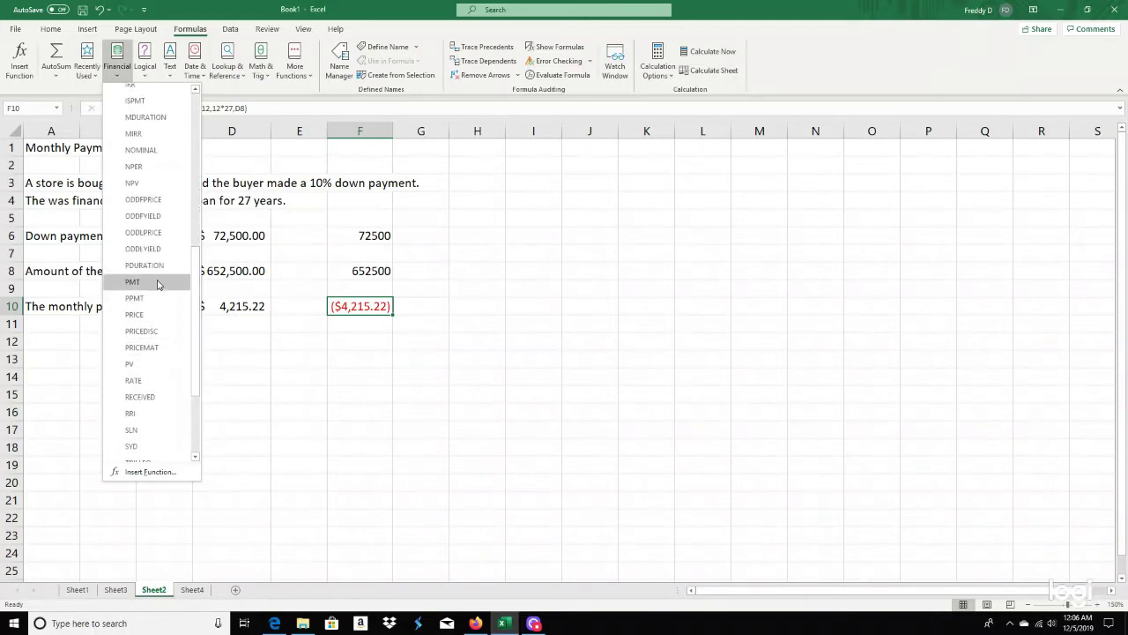
{"action": "left_click", "coordinate": [360, 364]}
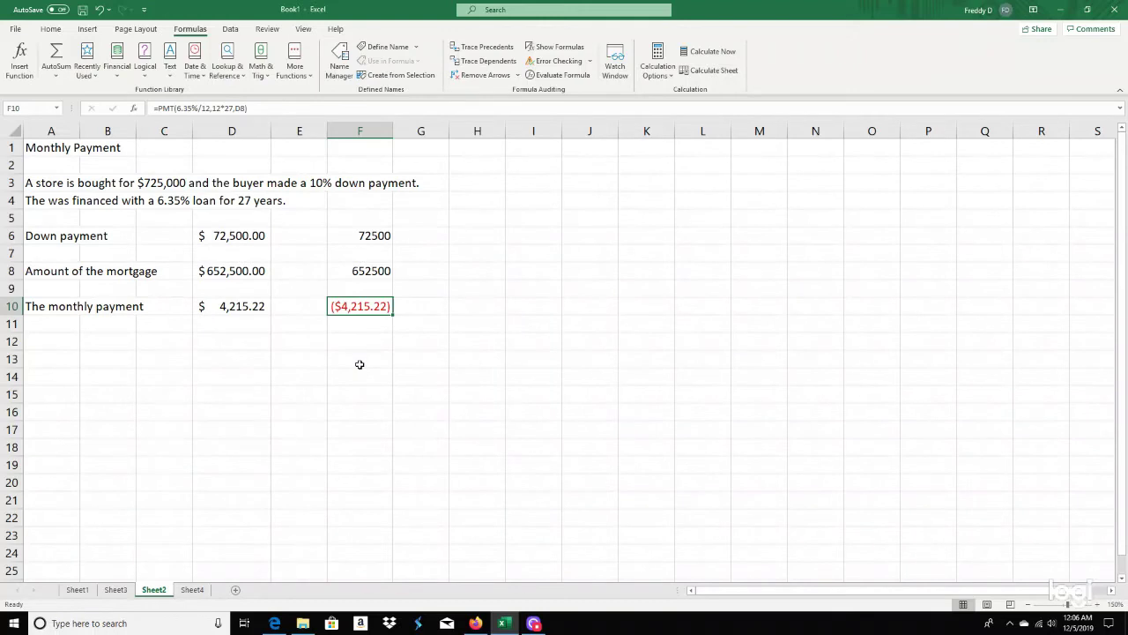
Step: Switch to Sheet4 and review the principal, FV, rate, n and time values in cells C3 to C8
{"action": "left_click", "coordinate": [192, 589]}
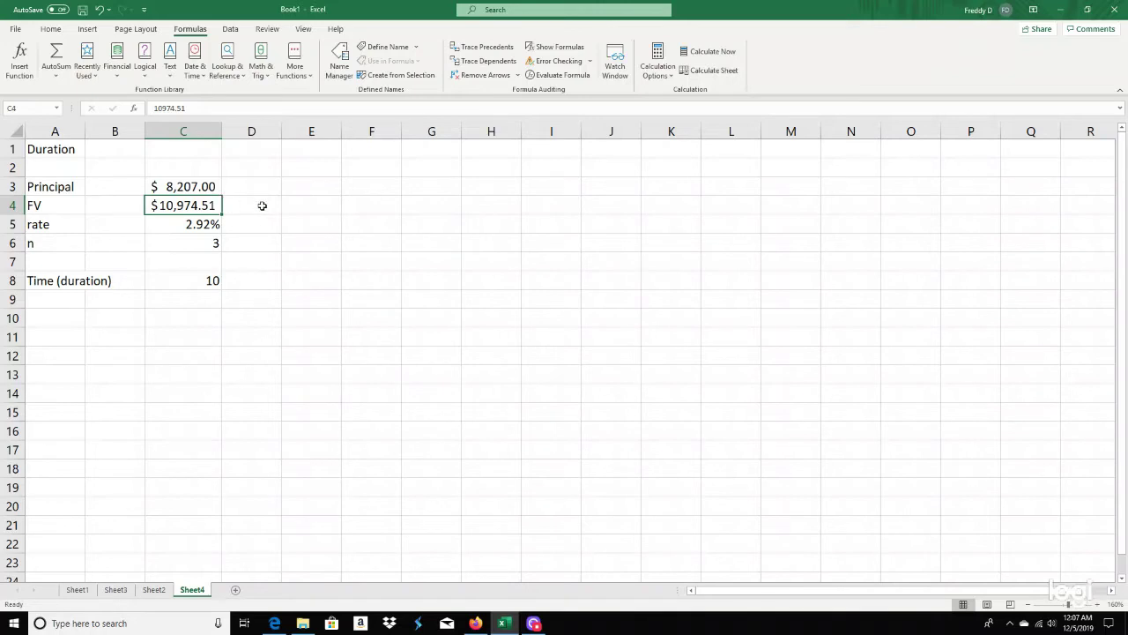
{"action": "left_click", "coordinate": [303, 186]}
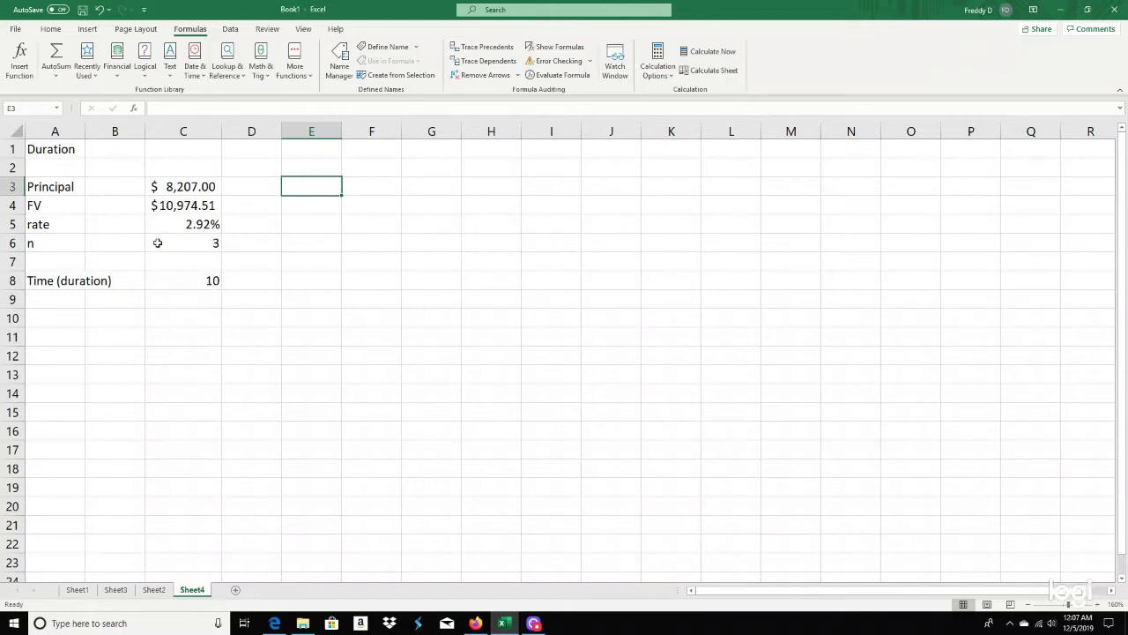
{"action": "left_click", "coordinate": [205, 282]}
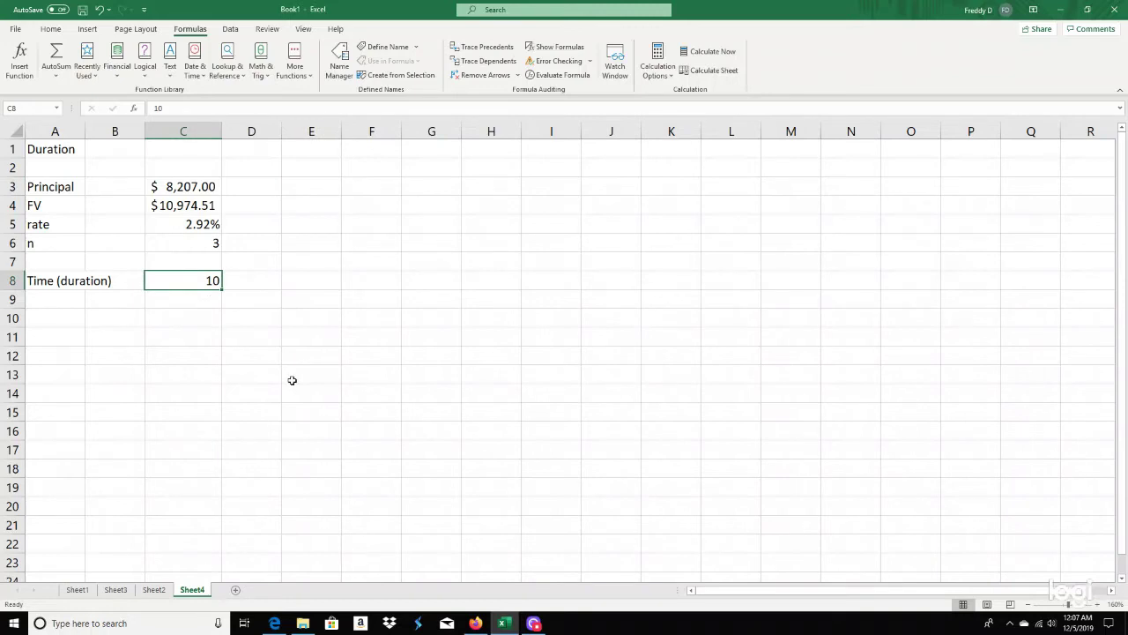
{"action": "left_click", "coordinate": [217, 243]}
{"action": "left_click", "coordinate": [197, 223]}
{"action": "left_click", "coordinate": [199, 204]}
{"action": "left_click", "coordinate": [205, 188]}
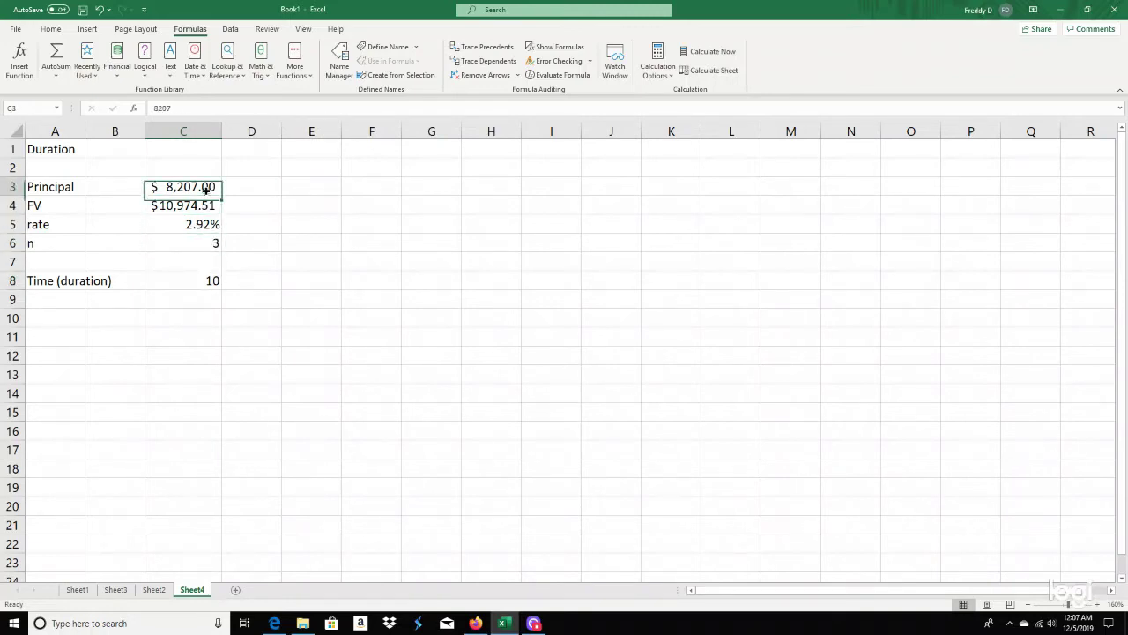
{"action": "left_click", "coordinate": [197, 282]}
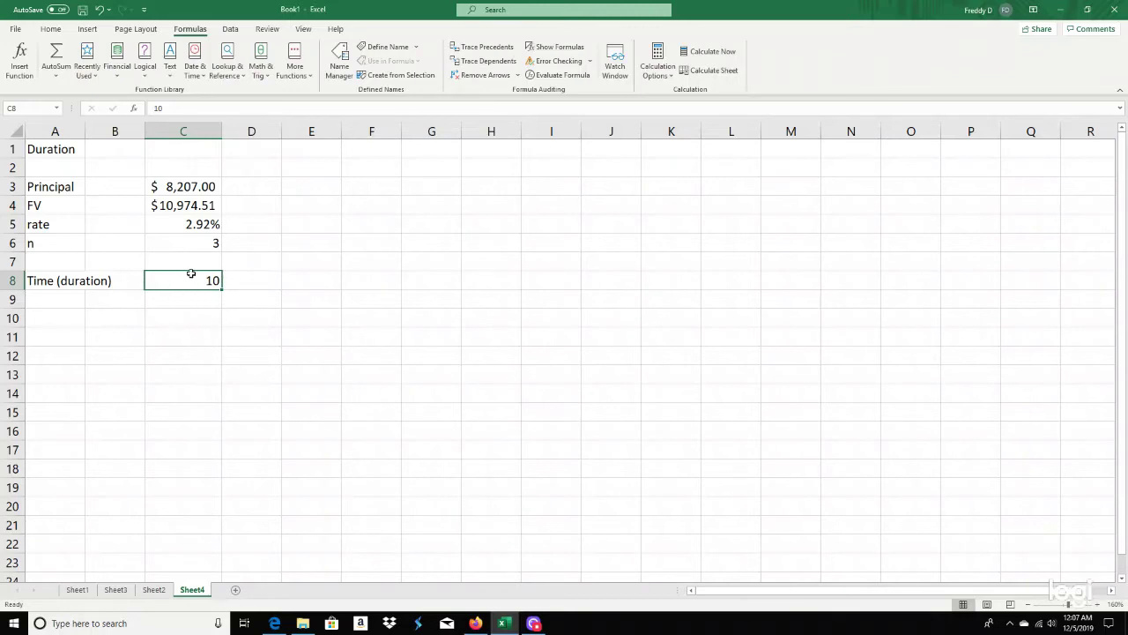
{"action": "left_click", "coordinate": [196, 208]}
{"action": "left_click", "coordinate": [199, 189]}
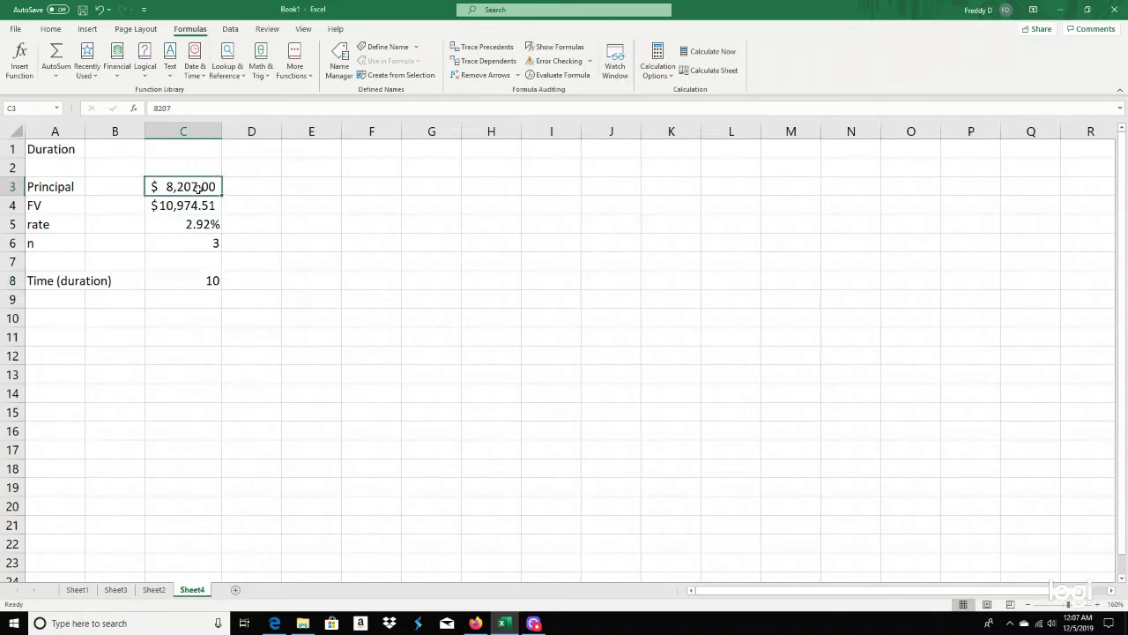
{"action": "left_click", "coordinate": [192, 281]}
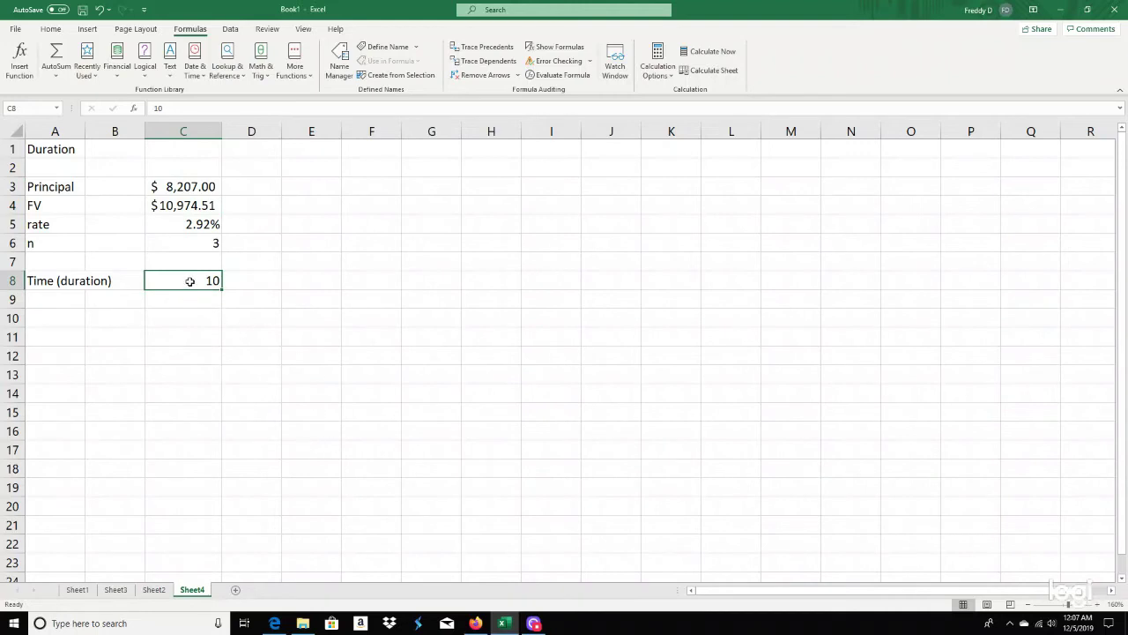
Step: Insert the financial function PDURATION in cell E3
{"action": "left_click", "coordinate": [307, 185]}
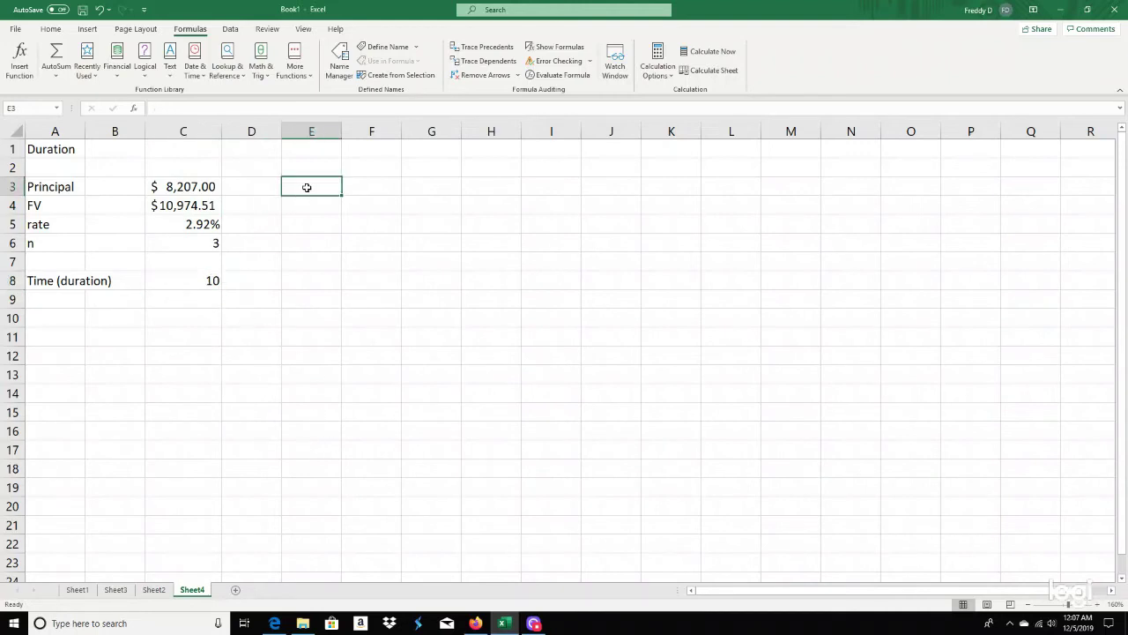
{"action": "left_click", "coordinate": [120, 77]}
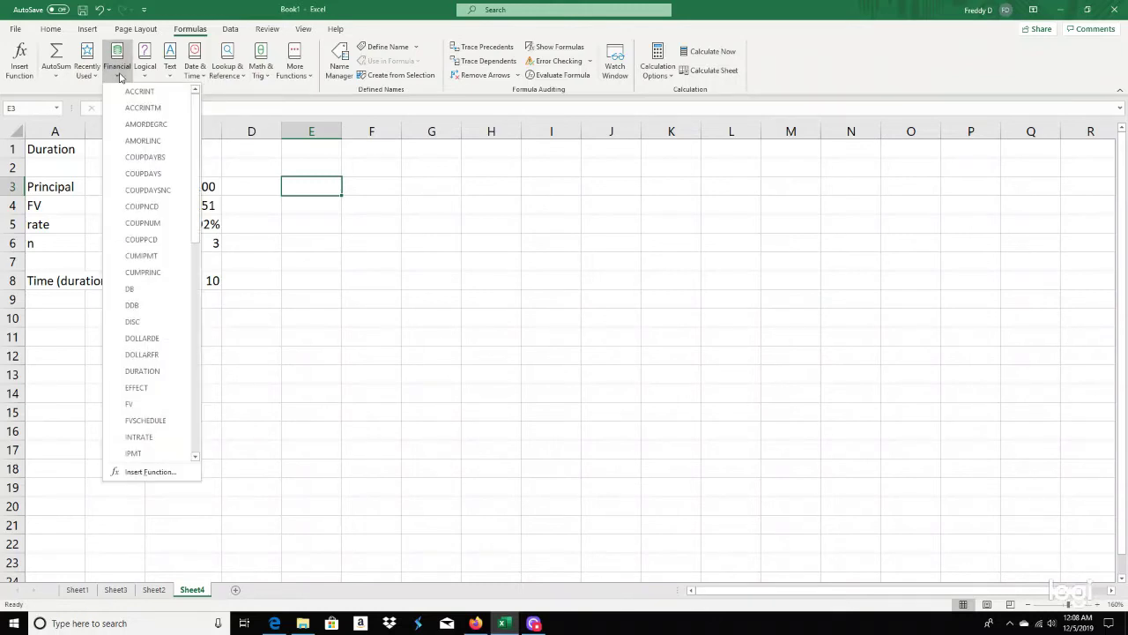
{"action": "left_click_drag", "start_coordinate": [197, 117], "coordinate": [189, 270]}
{"action": "mouse_move", "coordinate": [144, 272]}
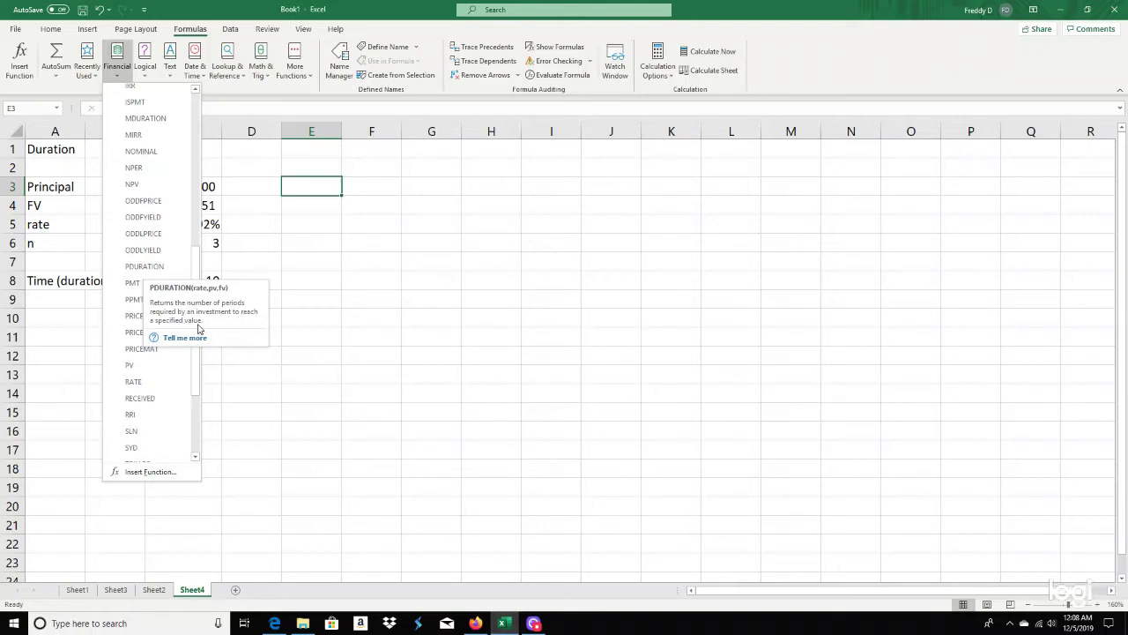
{"action": "left_click", "coordinate": [145, 266]}
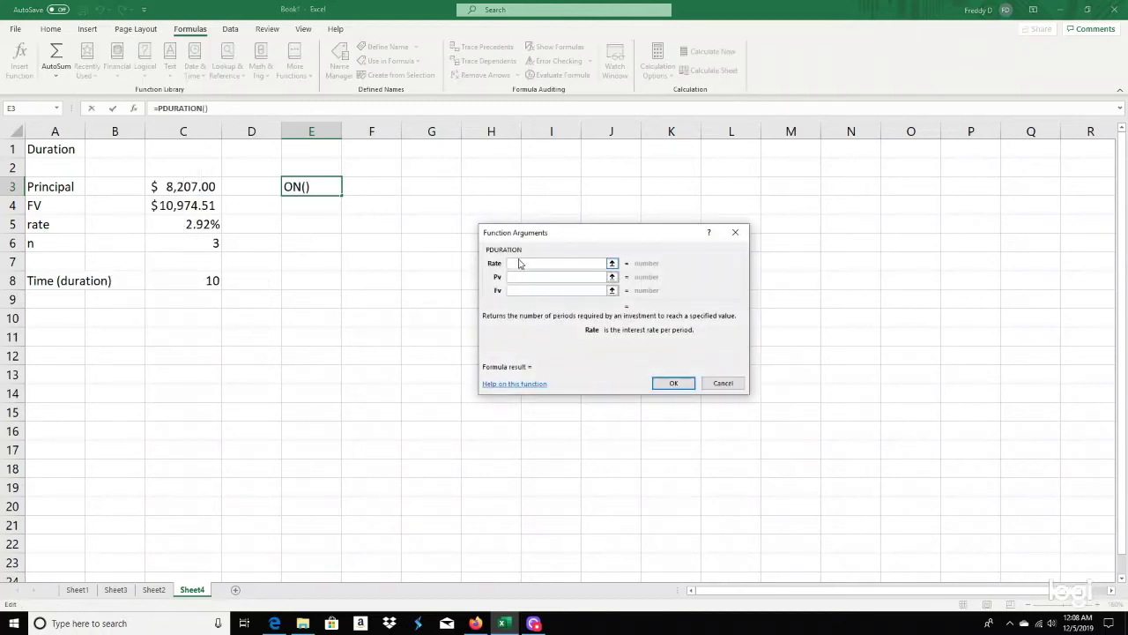
Step: Move the function arguments dialog closer to the data and set the PDURATION function's Rate argument to C5/C6
{"action": "left_click_drag", "start_coordinate": [538, 235], "coordinate": [456, 185]}
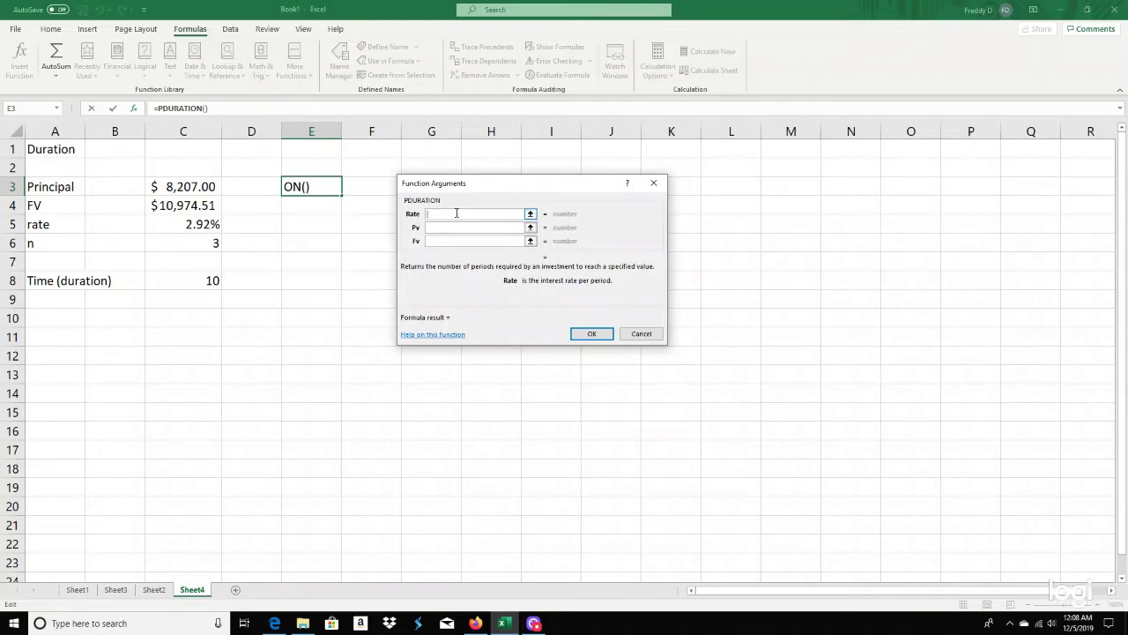
{"action": "left_click", "coordinate": [188, 225]}
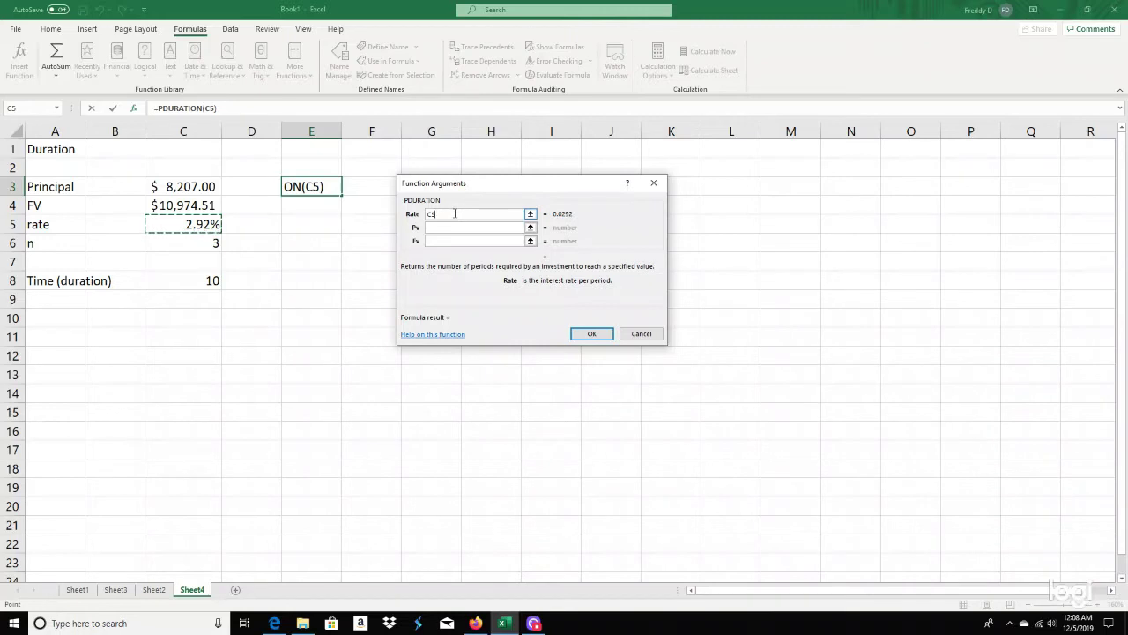
{"action": "type", "text": "/"}
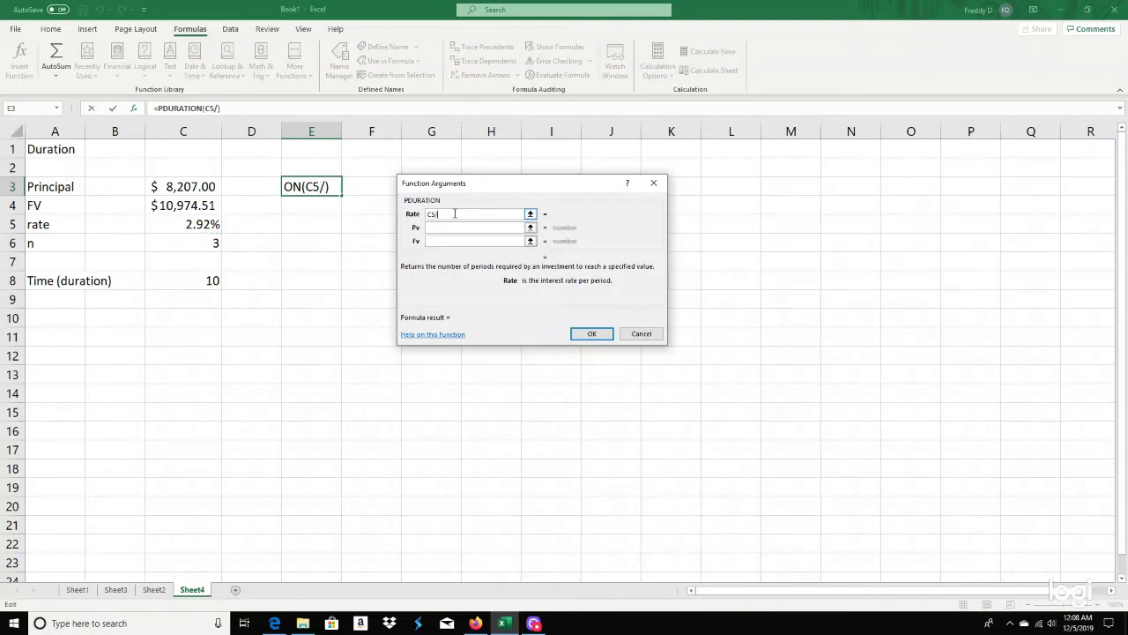
{"action": "left_click", "coordinate": [195, 242]}
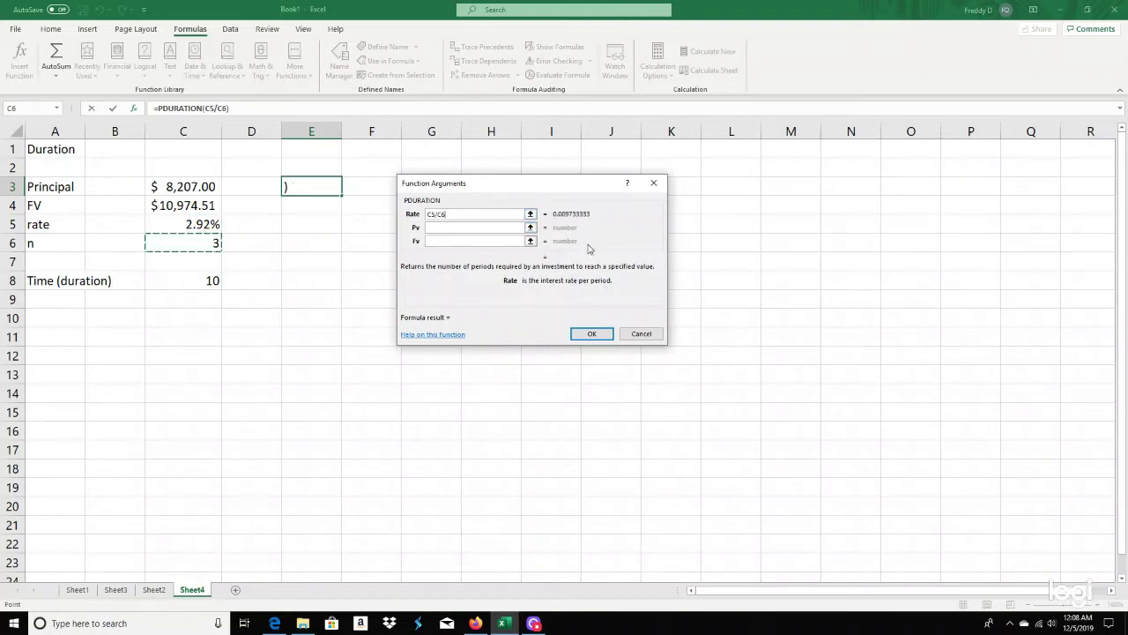
Step: Set the PDURATION function's Pv argument to C3 and its Fv argument to C4
{"action": "left_click", "coordinate": [443, 229]}
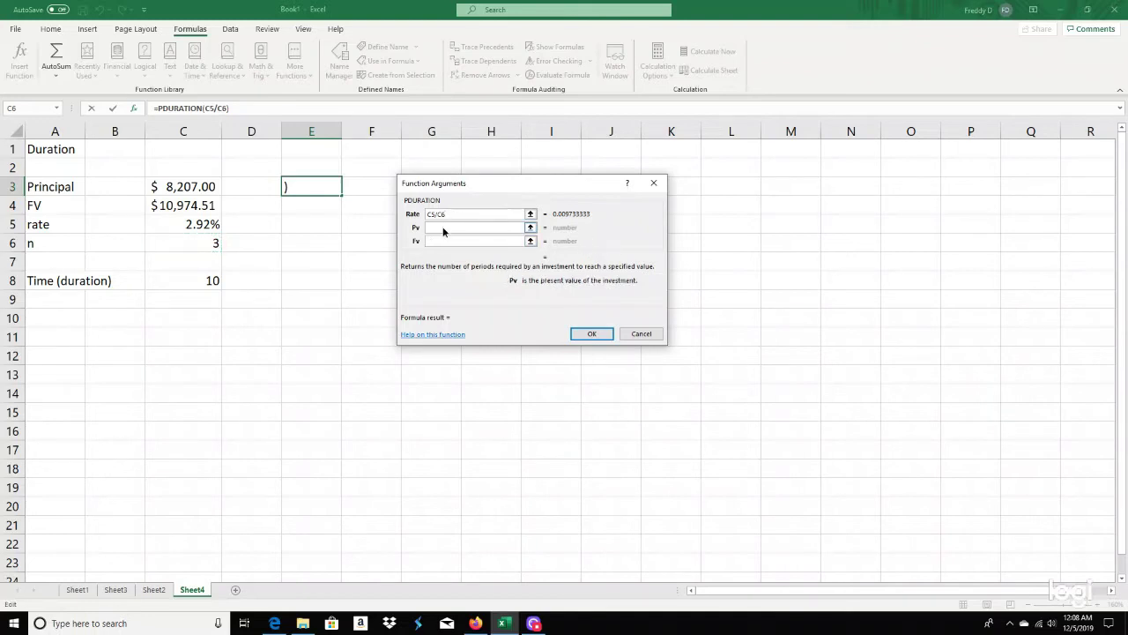
{"action": "left_click", "coordinate": [194, 186]}
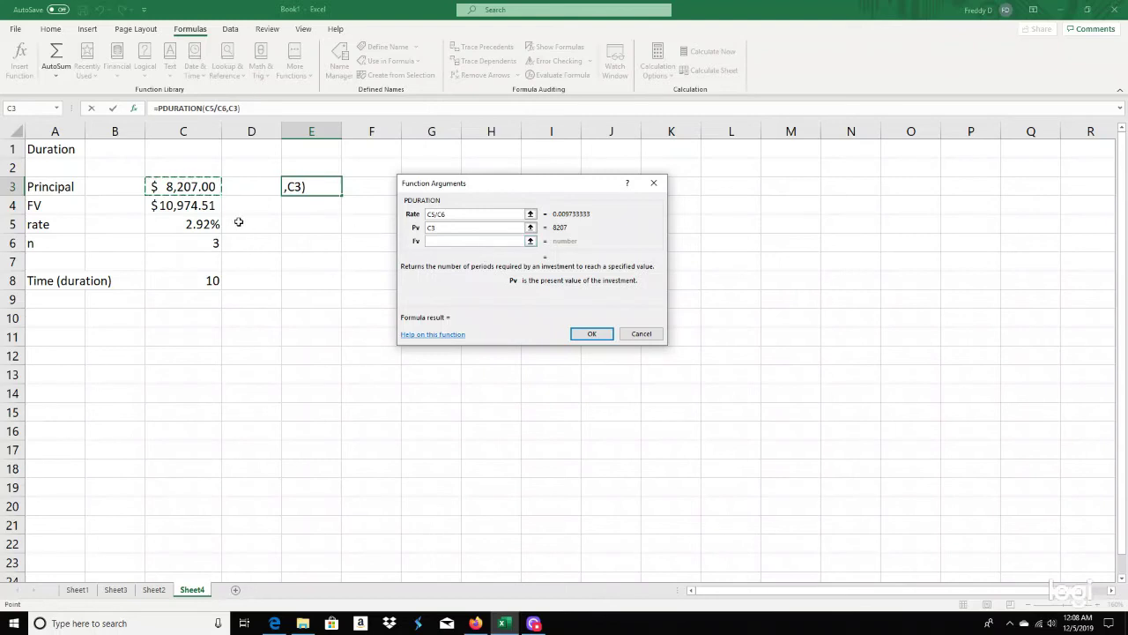
{"action": "left_click", "coordinate": [445, 242]}
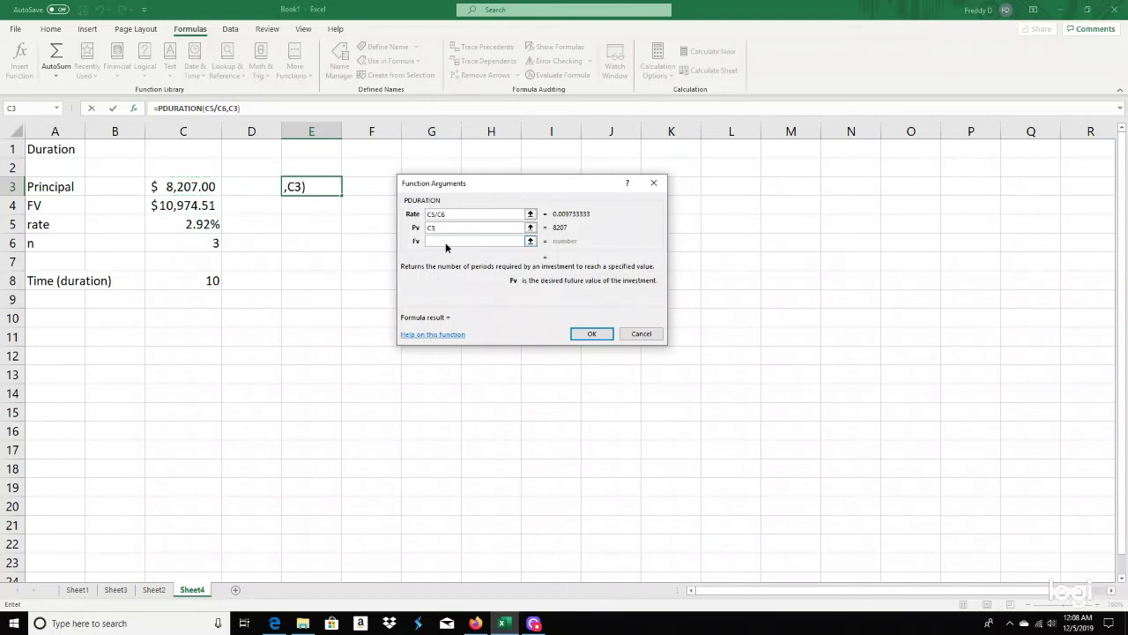
{"action": "left_click", "coordinate": [190, 204]}
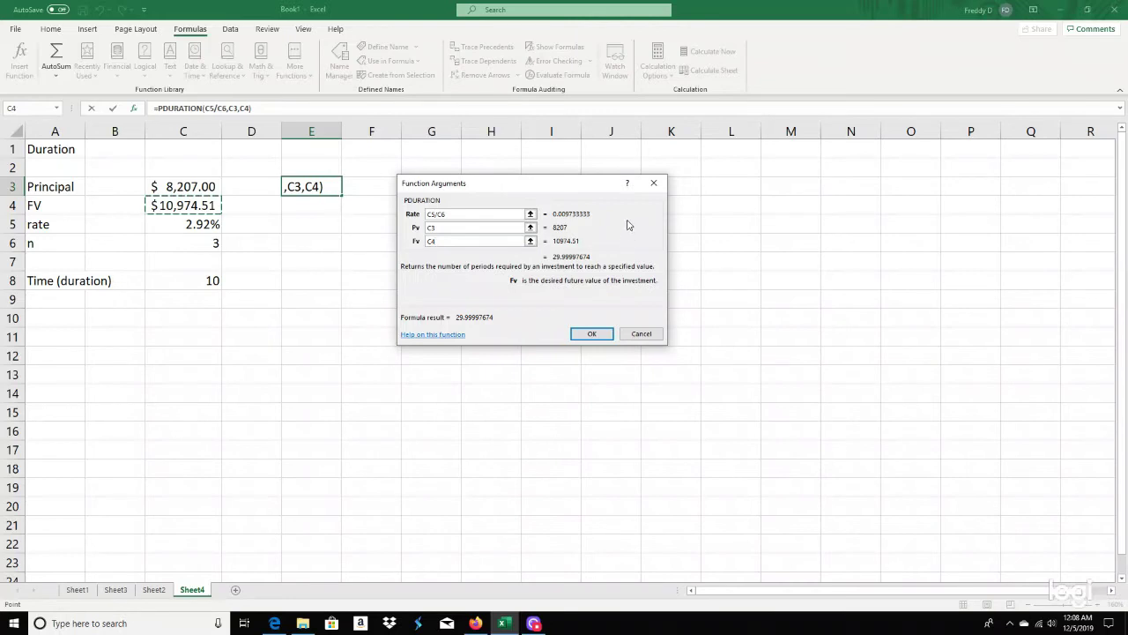
Step: Confirm the PDURATION function in cell E3 and check its description in the list of financial functions
{"action": "left_click", "coordinate": [593, 334]}
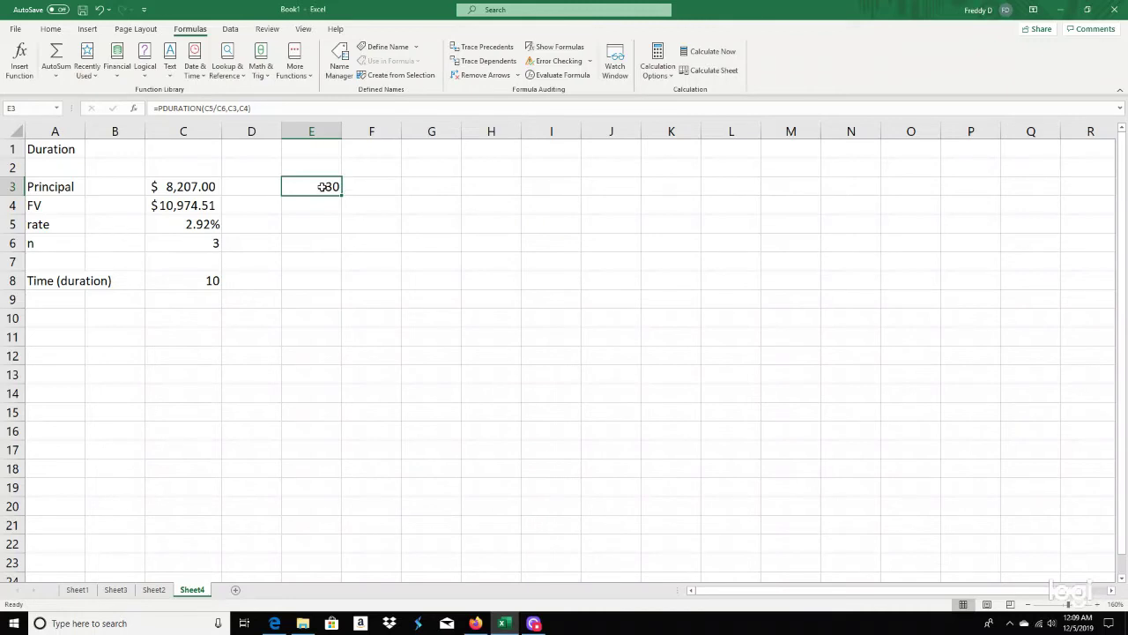
{"action": "left_click", "coordinate": [116, 63]}
{"action": "left_click_drag", "start_coordinate": [195, 199], "coordinate": [188, 410]}
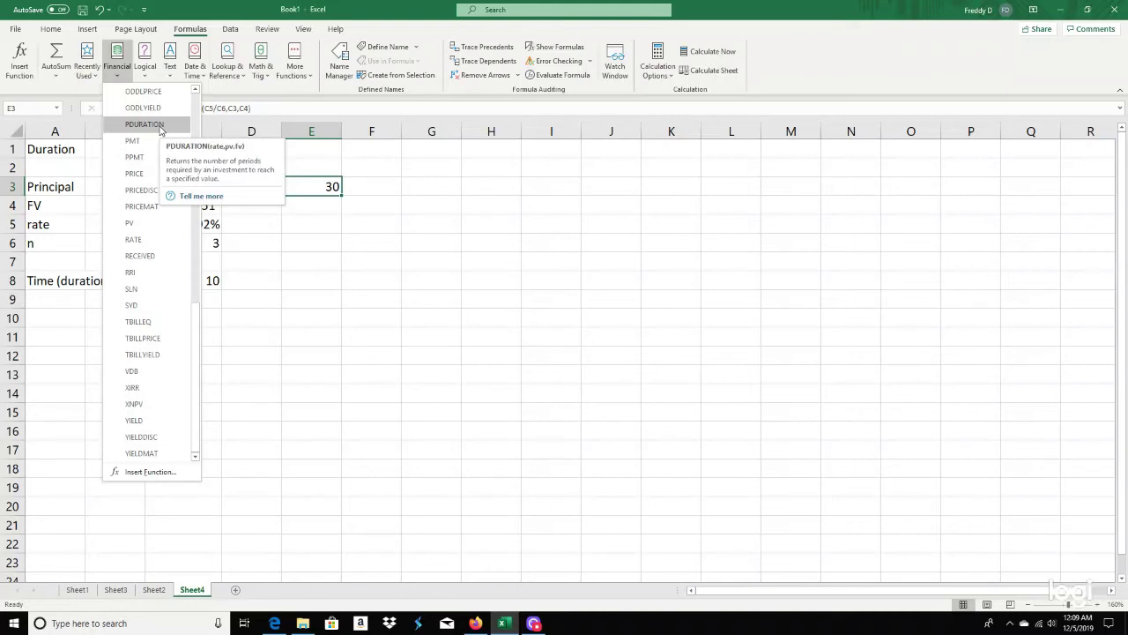
{"action": "left_click", "coordinate": [309, 216]}
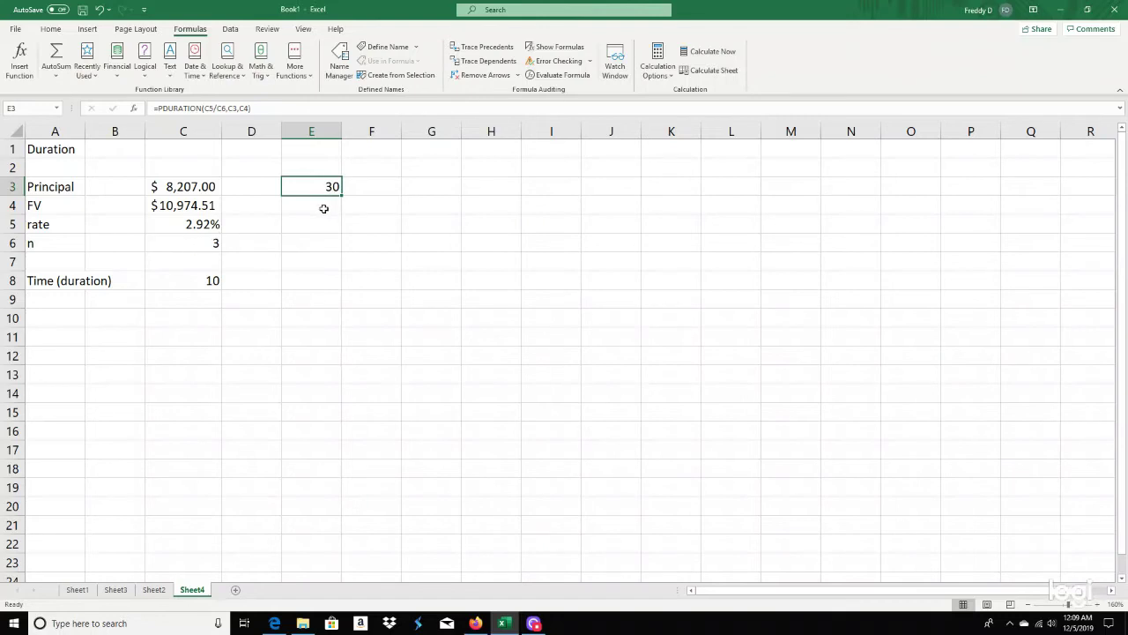
Step: Enter the formula =E3/C6 in cell E4 to convert the number of periods into years
{"action": "left_click", "coordinate": [323, 208]}
{"action": "type", "text": "="}
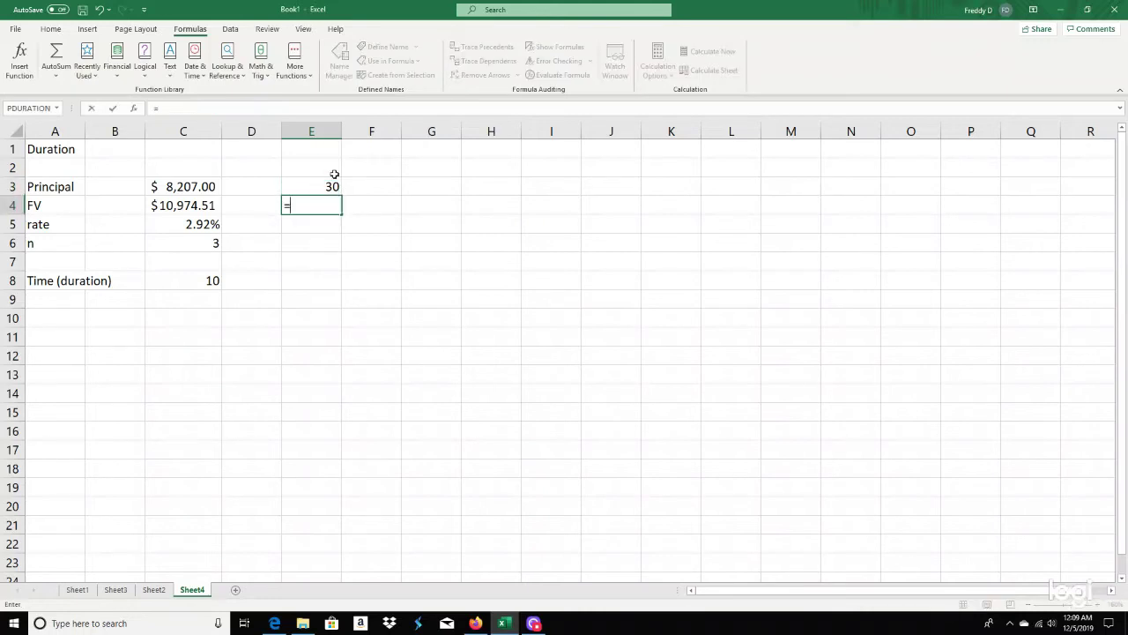
{"action": "left_click", "coordinate": [326, 186]}
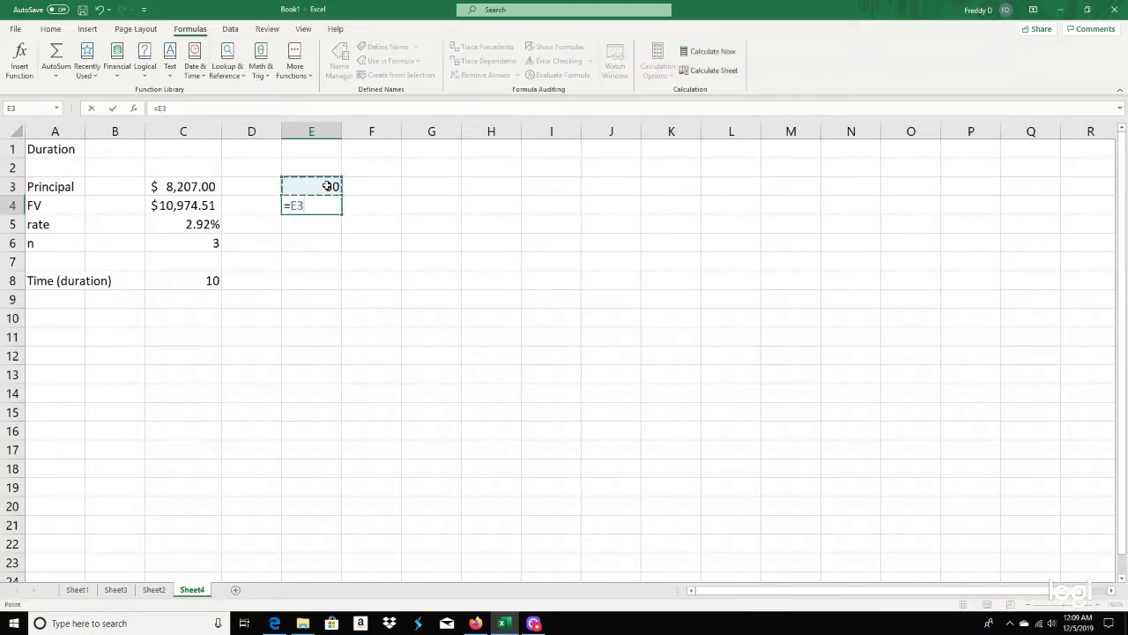
{"action": "type", "text": "/"}
{"action": "left_click", "coordinate": [216, 244]}
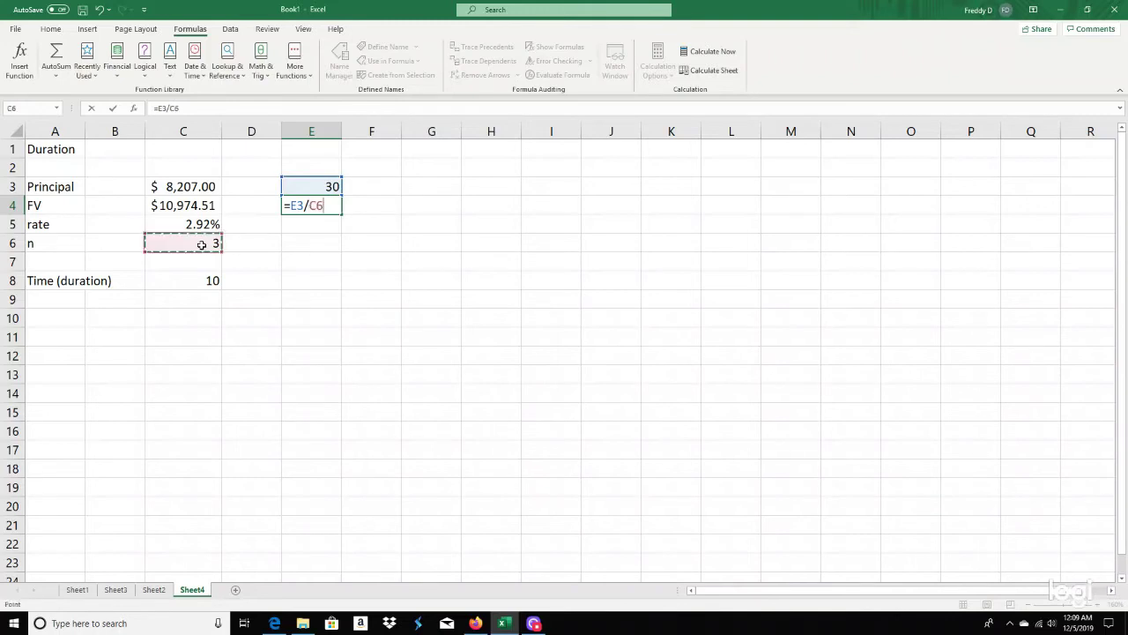
{"action": "key", "text": "Return"}
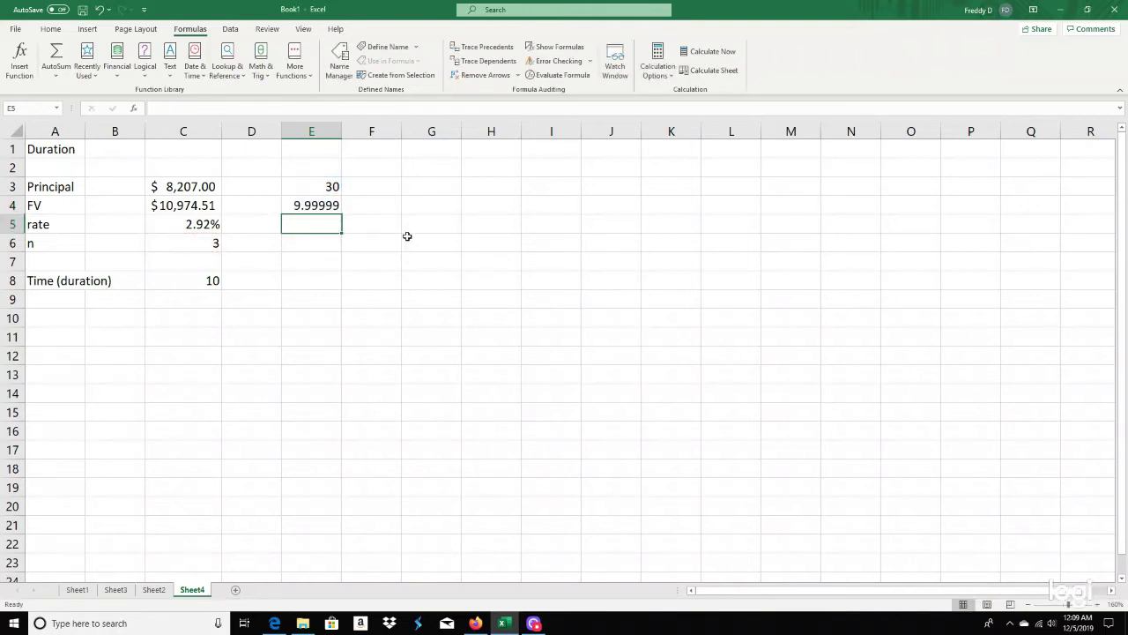
Step: Compare the calculated duration in cell E4 with the given time in cell C8
{"action": "left_click", "coordinate": [313, 205]}
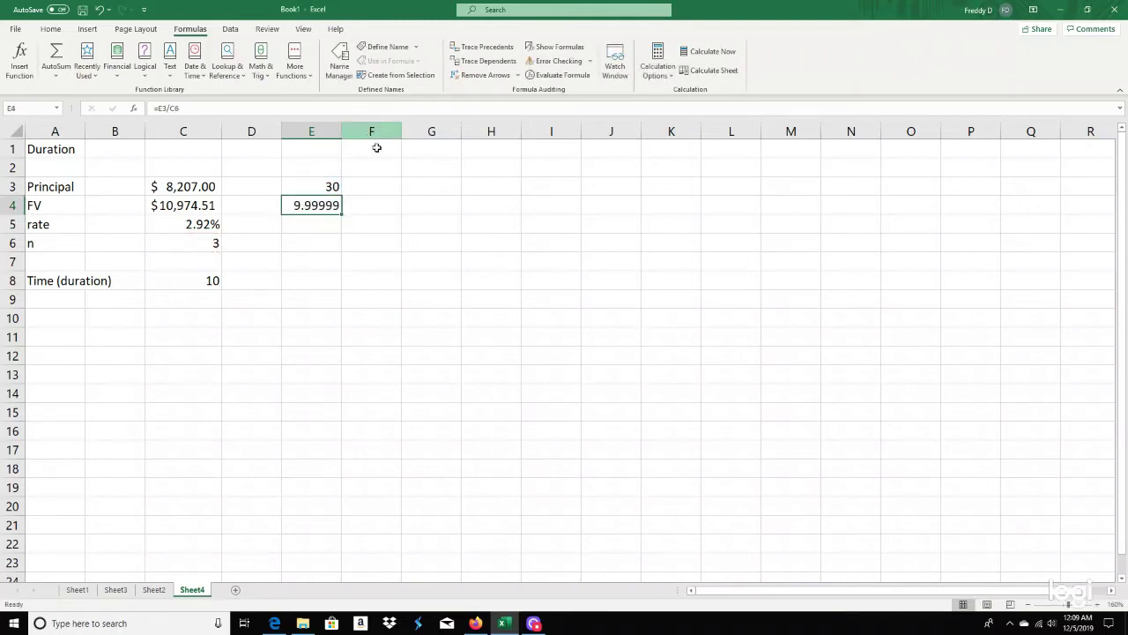
{"action": "left_click", "coordinate": [194, 281]}
{"action": "left_click", "coordinate": [315, 206]}
{"action": "left_click", "coordinate": [197, 281]}
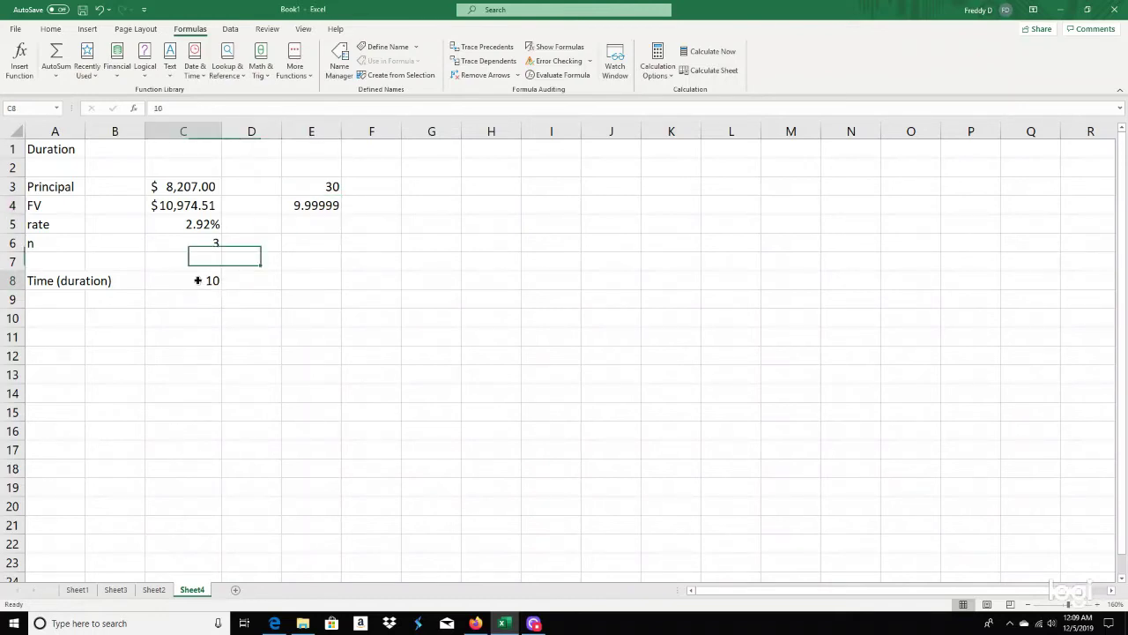
{"action": "left_click", "coordinate": [310, 206]}
{"action": "left_click", "coordinate": [206, 282]}
{"action": "left_click", "coordinate": [309, 206]}
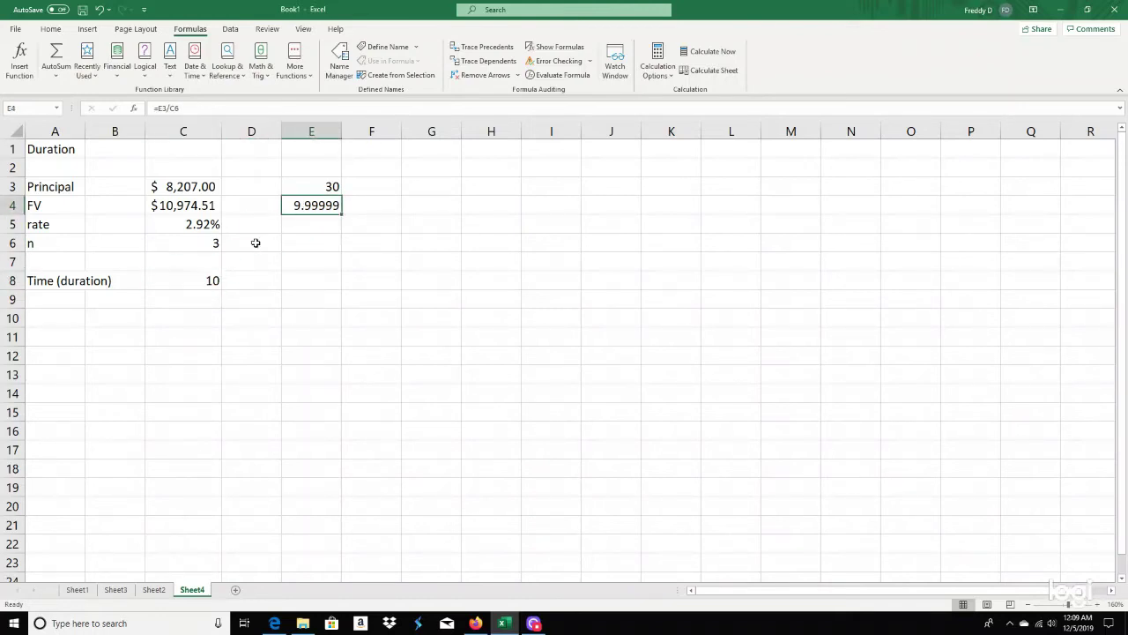
{"action": "left_click", "coordinate": [211, 277]}
{"action": "left_click", "coordinate": [296, 207]}
{"action": "left_click", "coordinate": [204, 279]}
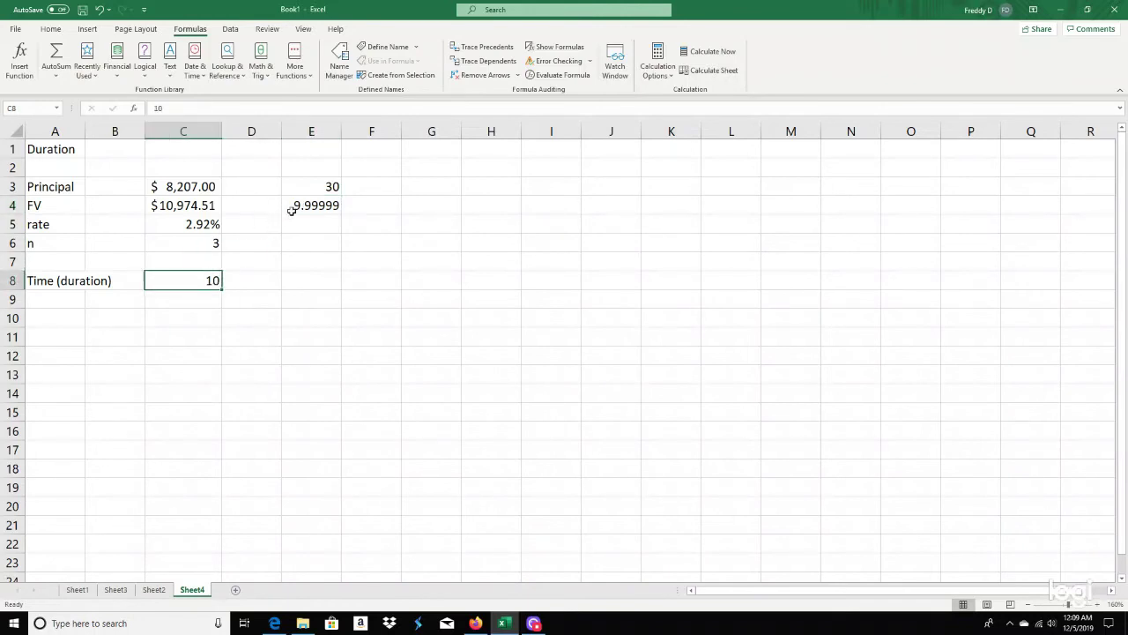
{"action": "left_click", "coordinate": [292, 210]}
{"action": "left_click", "coordinate": [193, 282]}
{"action": "left_click", "coordinate": [307, 212]}
{"action": "left_click", "coordinate": [191, 278]}
Step: Review the finished calculations on Sheet1, Sheet3 and Sheet2, and return to Sheet4
{"action": "left_click", "coordinate": [77, 590]}
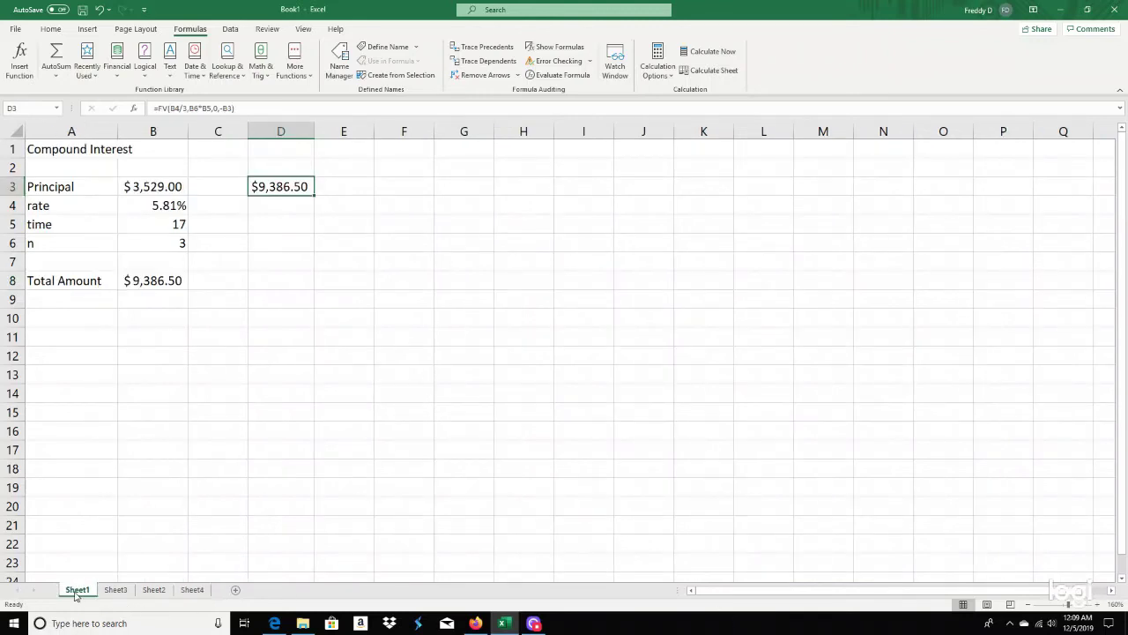
{"action": "left_click", "coordinate": [115, 590]}
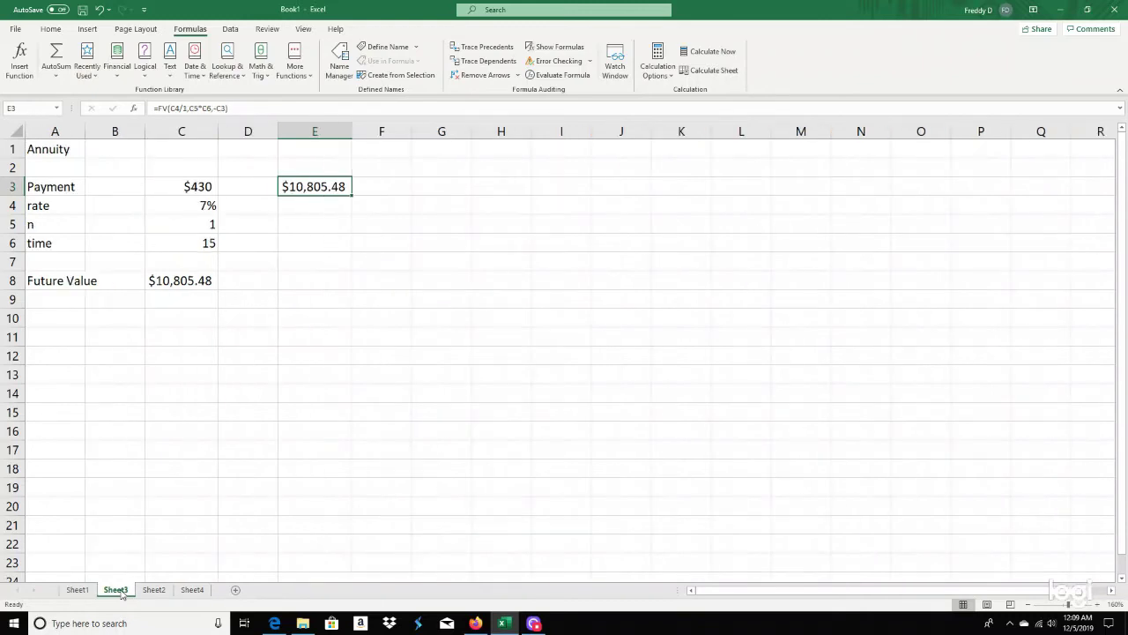
{"action": "left_click", "coordinate": [155, 589]}
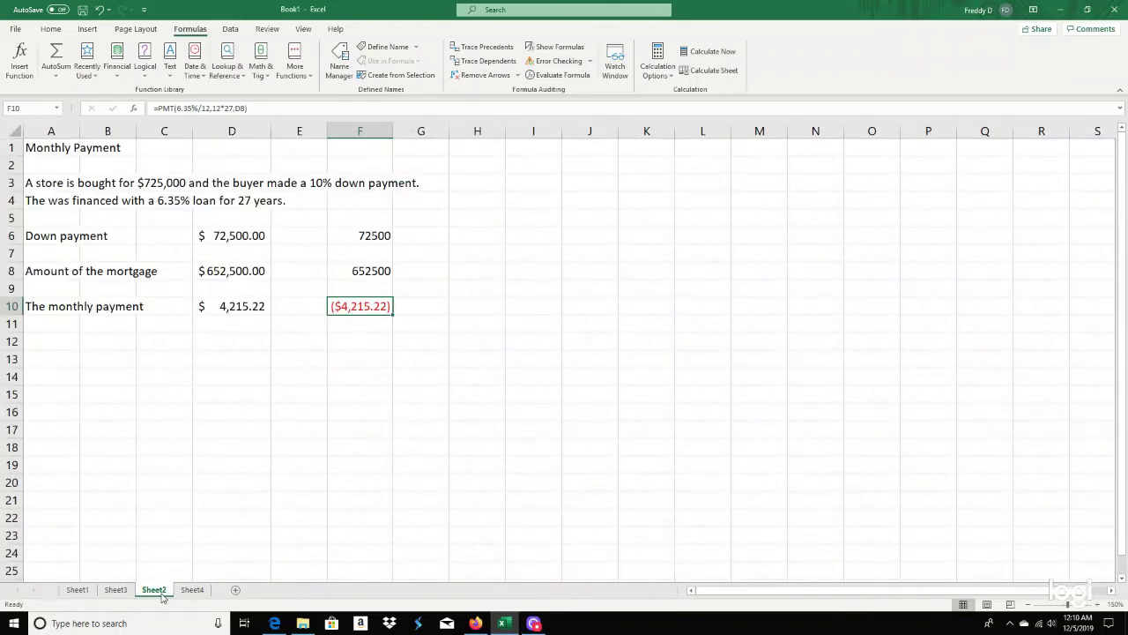
{"action": "left_click", "coordinate": [191, 592]}
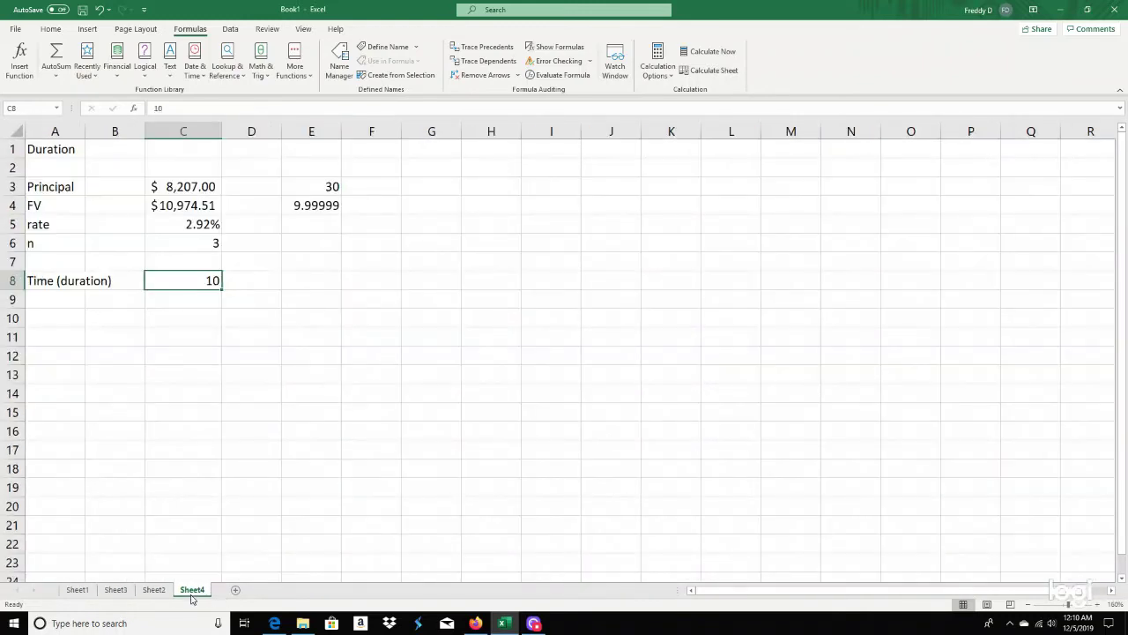
Step: Add a new blank worksheet after Sheet4 and set its zoom level to 160%
{"action": "left_click", "coordinate": [235, 590]}
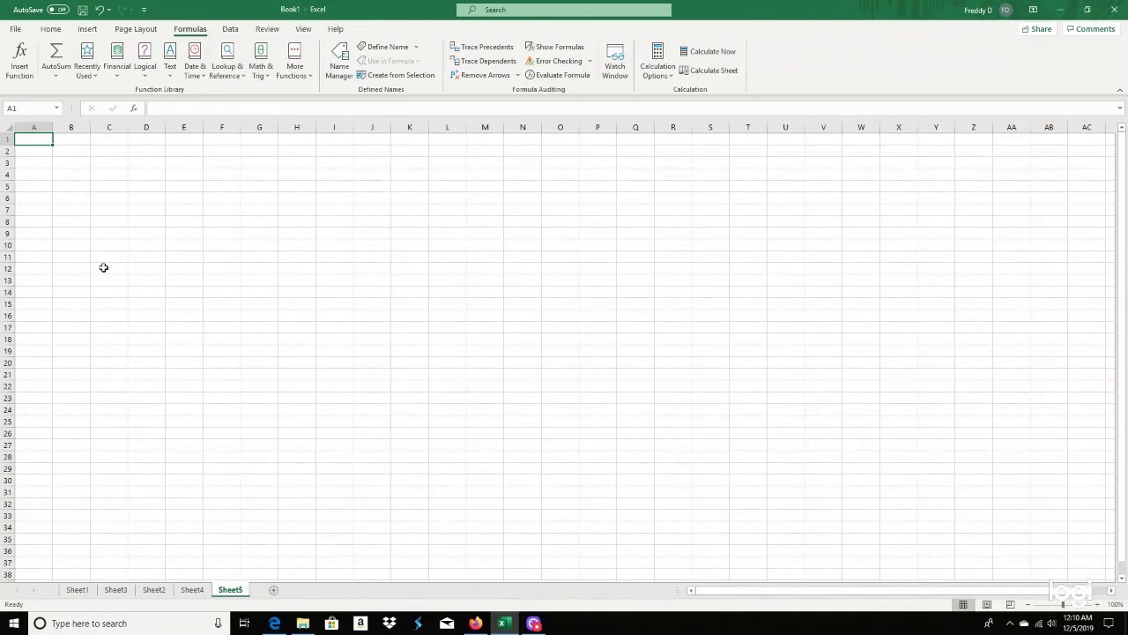
{"action": "left_click", "coordinate": [1097, 605]}
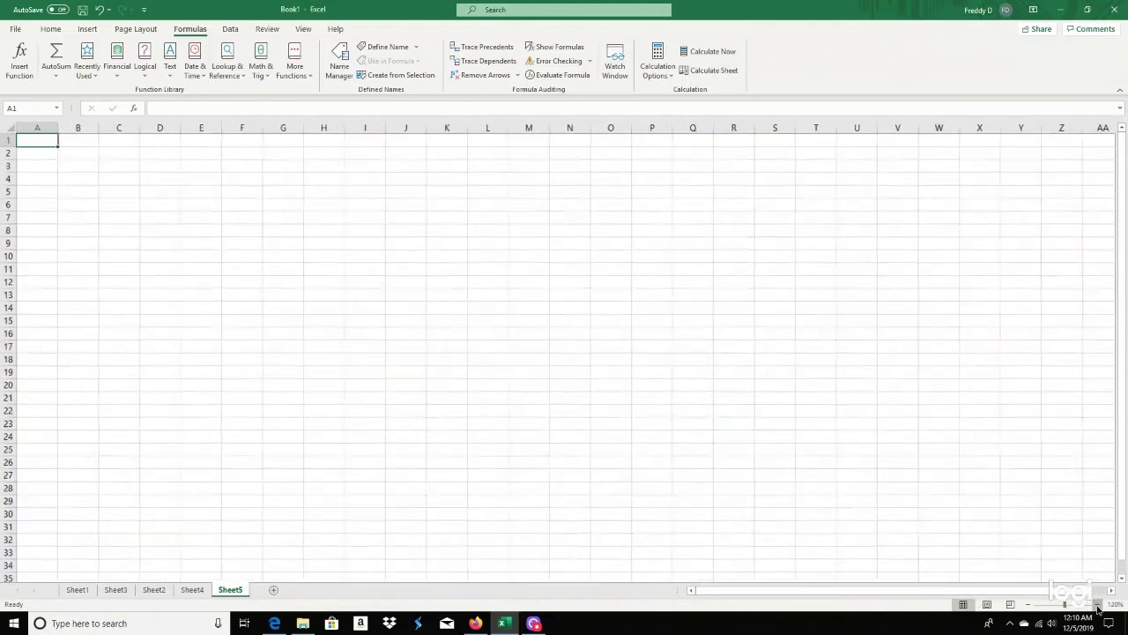
{"action": "left_click", "coordinate": [1097, 604]}
{"action": "left_click", "coordinate": [1097, 605]}
{"action": "left_click", "coordinate": [1097, 604]}
{"action": "left_click", "coordinate": [1097, 604]}
{"action": "left_click", "coordinate": [1097, 605]}
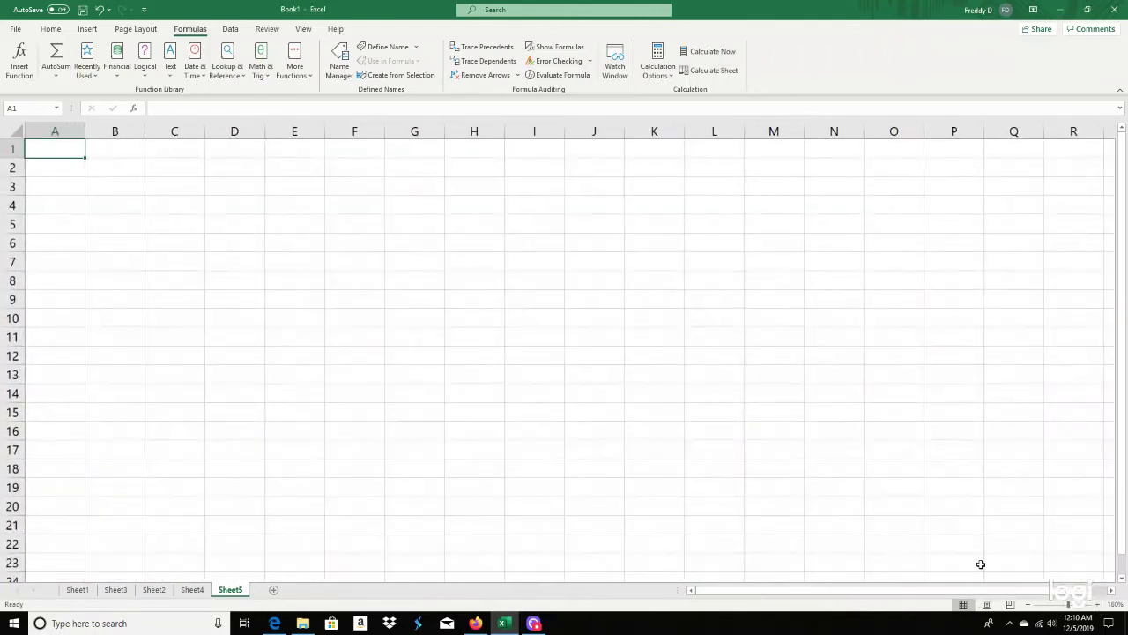
Step: Copy the Monthly Payment range A1:G10 from Sheet2 and paste it into Sheet5 starting at cell A1
{"action": "left_click", "coordinate": [116, 590]}
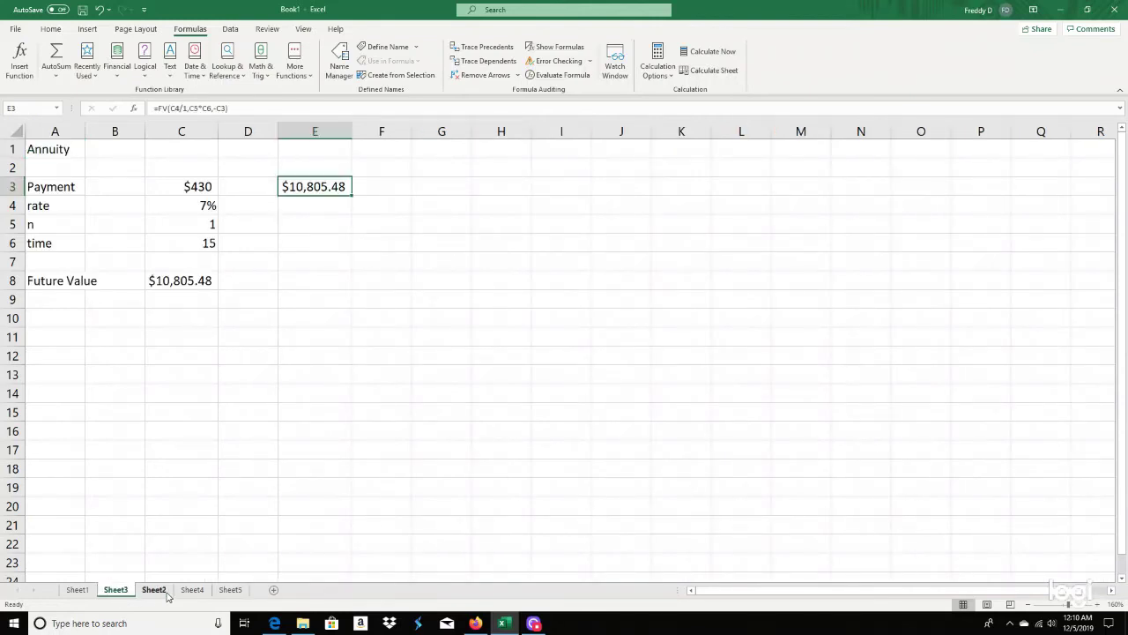
{"action": "left_click", "coordinate": [162, 595]}
{"action": "key", "text": "ctrl+Page_Down"}
{"action": "key", "text": "ctrl+Page_Down"}
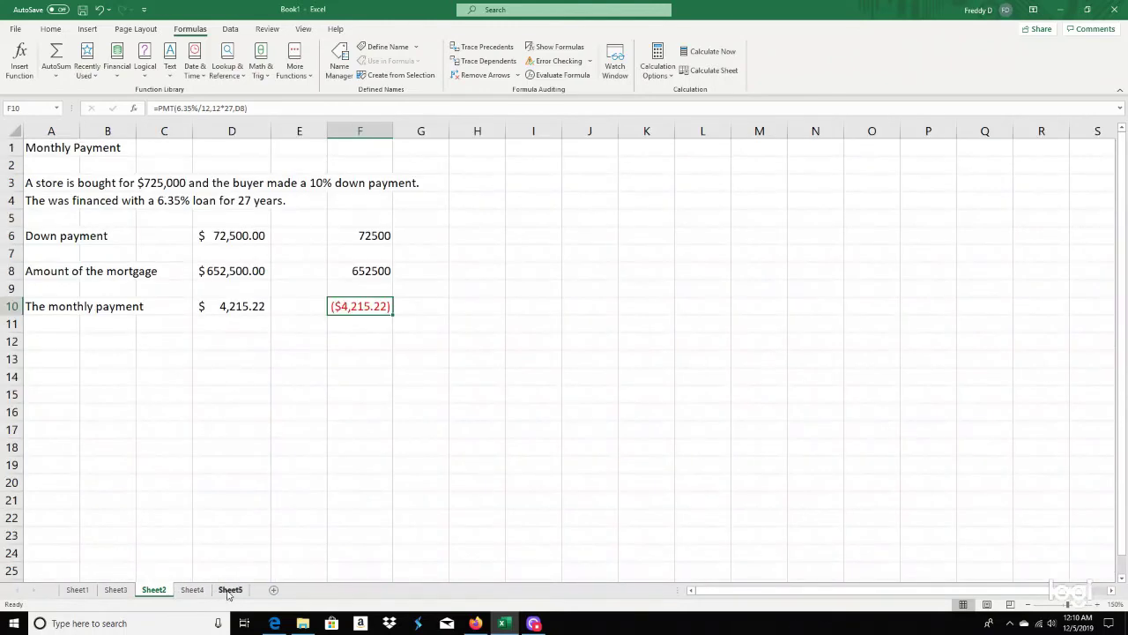
{"action": "left_click", "coordinate": [161, 596]}
{"action": "left_click_drag", "start_coordinate": [45, 150], "coordinate": [410, 302]}
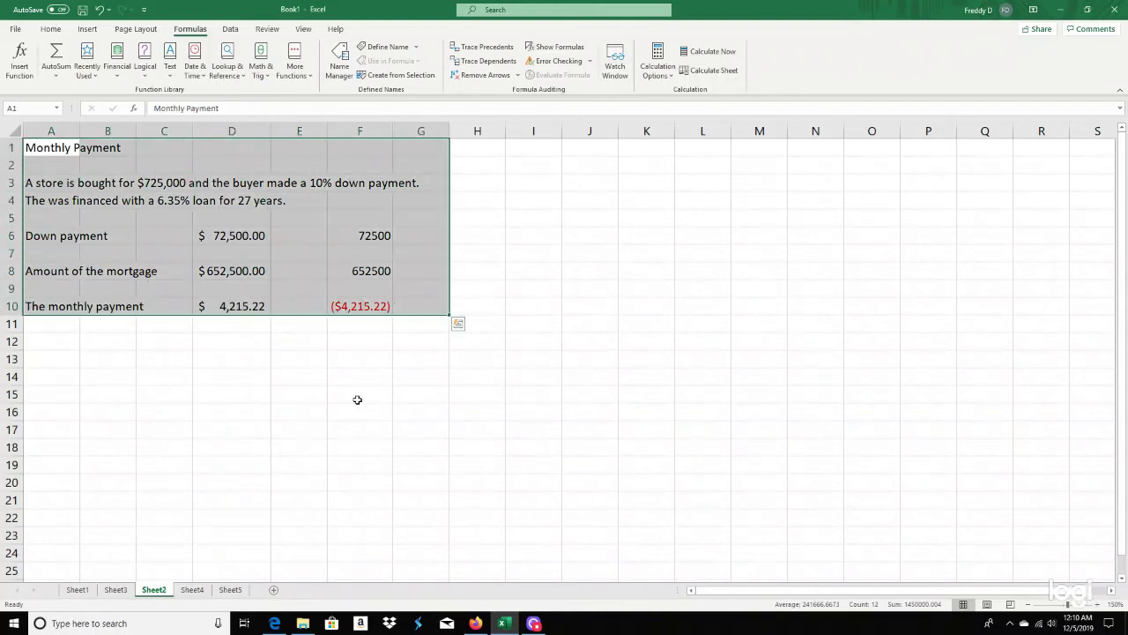
{"action": "key", "text": "ctrl+c"}
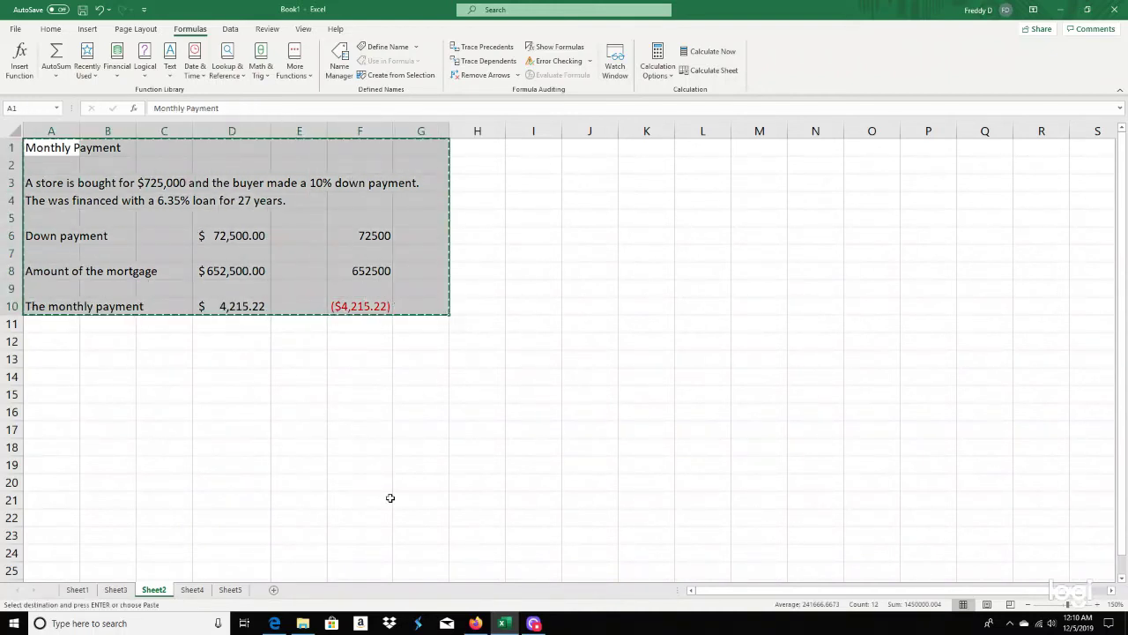
{"action": "left_click", "coordinate": [230, 590]}
{"action": "key", "text": "ctrl+v"}
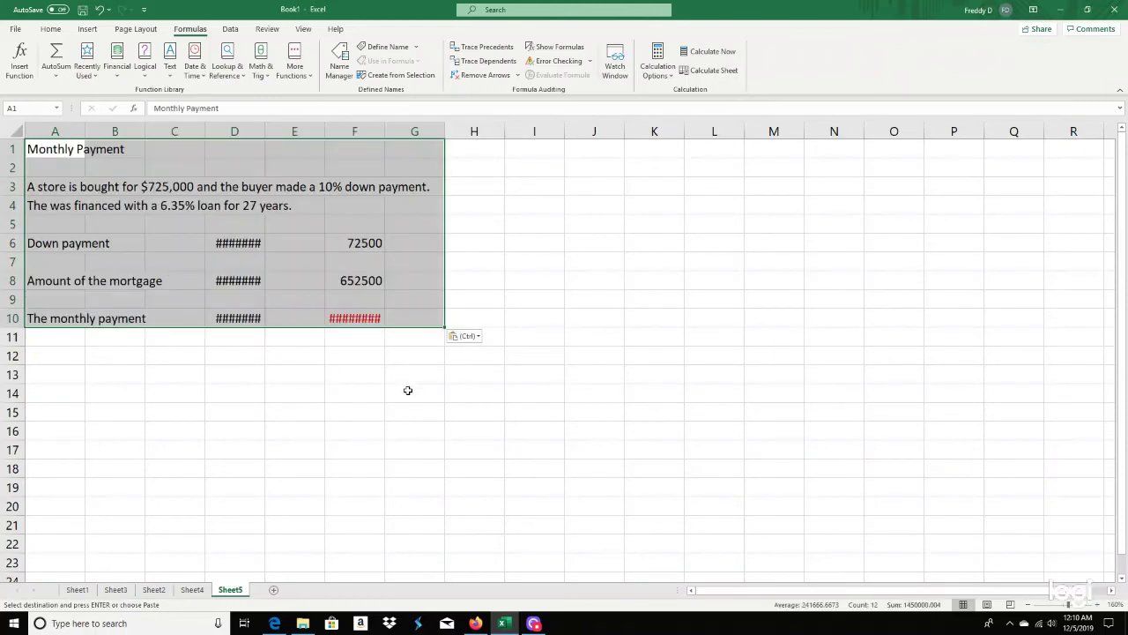
Step: Widen columns D and F on Sheet5 to fit their amounts, and review the mortgage and monthly payment cells in rows 8 and 10
{"action": "left_click", "coordinate": [408, 390]}
{"action": "left_click_drag", "start_coordinate": [269, 132], "coordinate": [275, 132]}
{"action": "left_click_drag", "start_coordinate": [394, 131], "coordinate": [412, 131]}
{"action": "left_click_drag", "start_coordinate": [275, 129], "coordinate": [291, 129]}
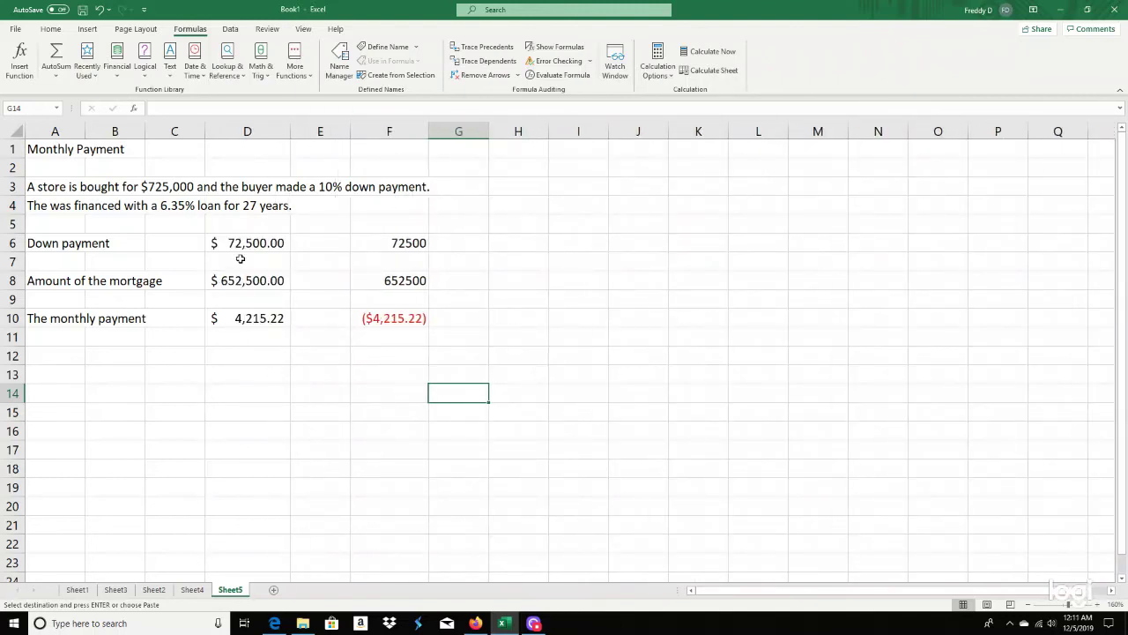
{"action": "left_click", "coordinate": [274, 283]}
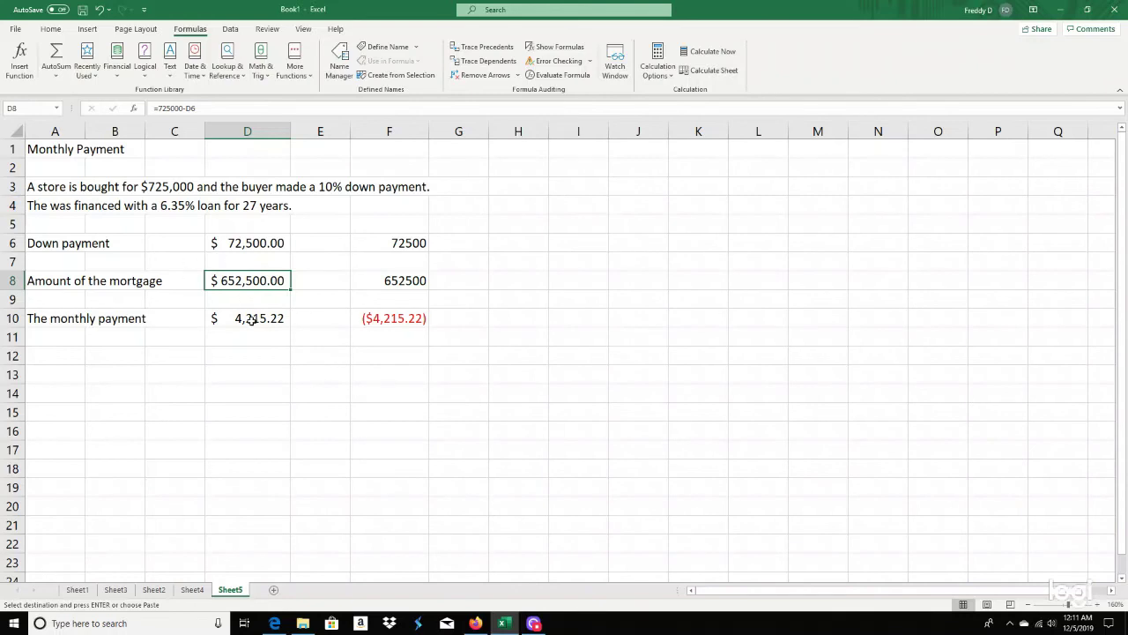
{"action": "left_click", "coordinate": [255, 319]}
{"action": "left_click", "coordinate": [393, 279]}
{"action": "left_click", "coordinate": [403, 324]}
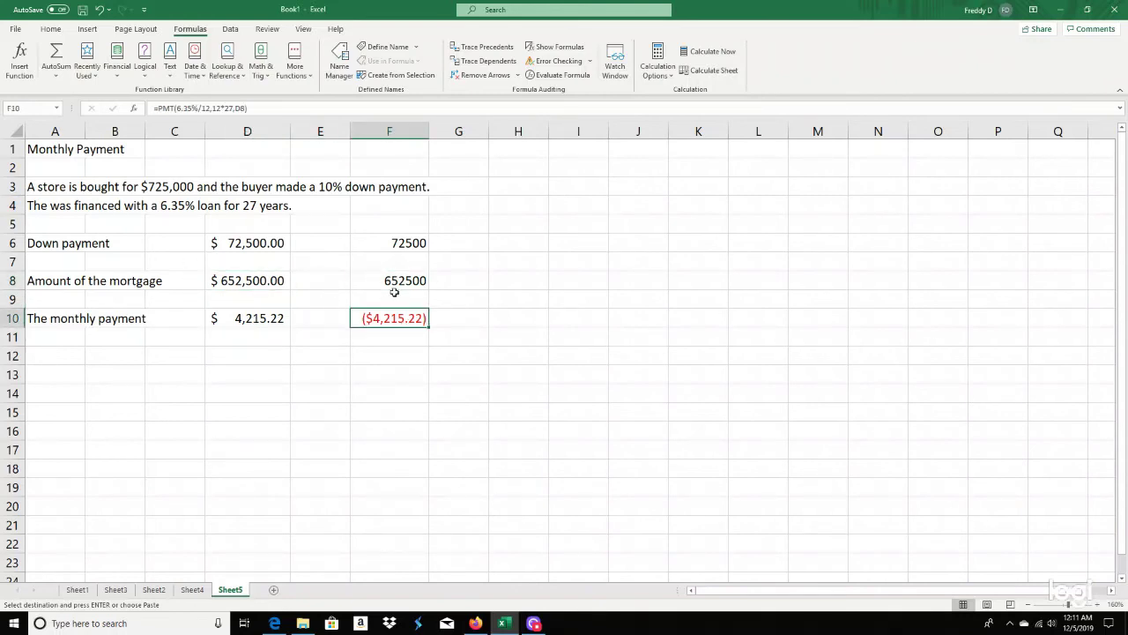
{"action": "left_click", "coordinate": [269, 282]}
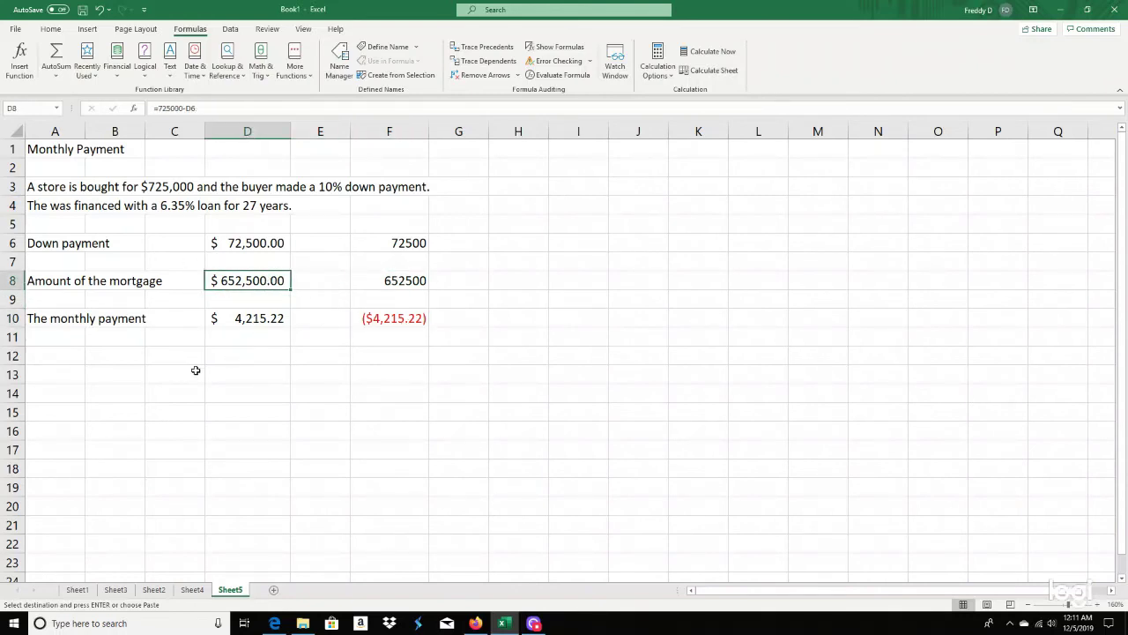
Step: Insert the financial function NPER in cell H6 and set its Rate argument to 6.35%/12
{"action": "left_click", "coordinate": [518, 241]}
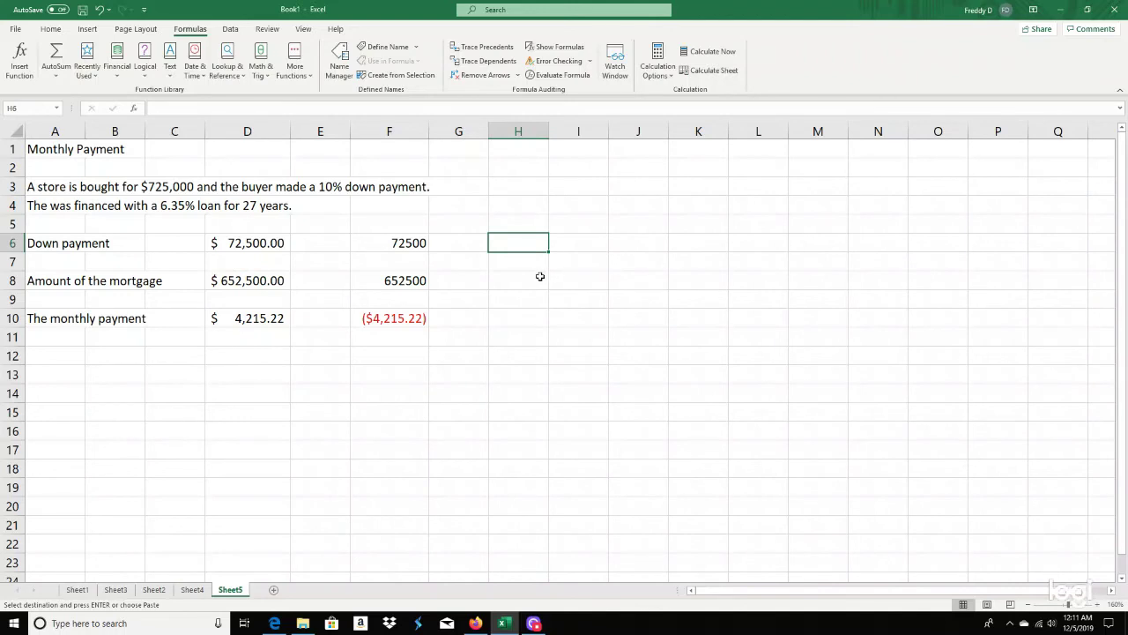
{"action": "left_click", "coordinate": [120, 73]}
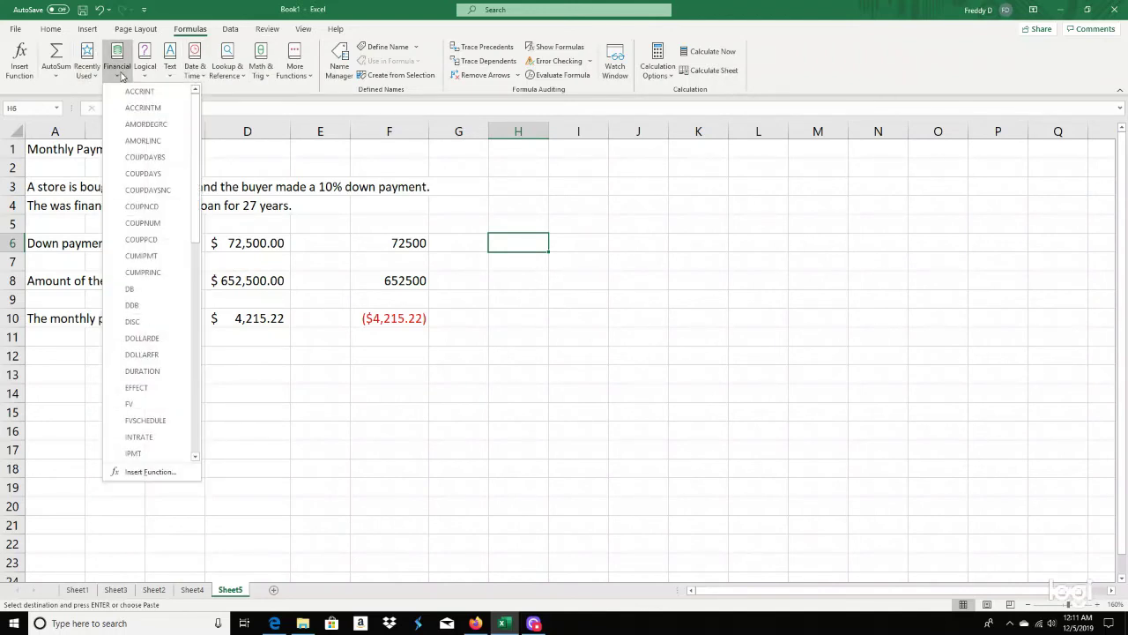
{"action": "left_click_drag", "start_coordinate": [197, 105], "coordinate": [194, 227]}
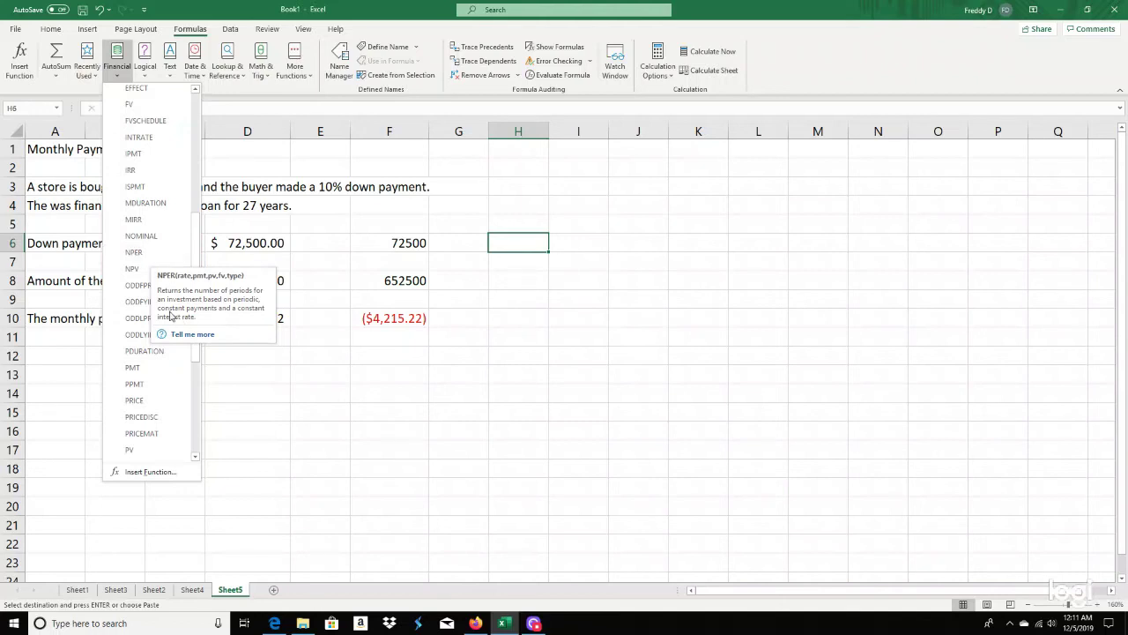
{"action": "left_click", "coordinate": [138, 252]}
{"action": "left_click_drag", "start_coordinate": [497, 177], "coordinate": [630, 245]}
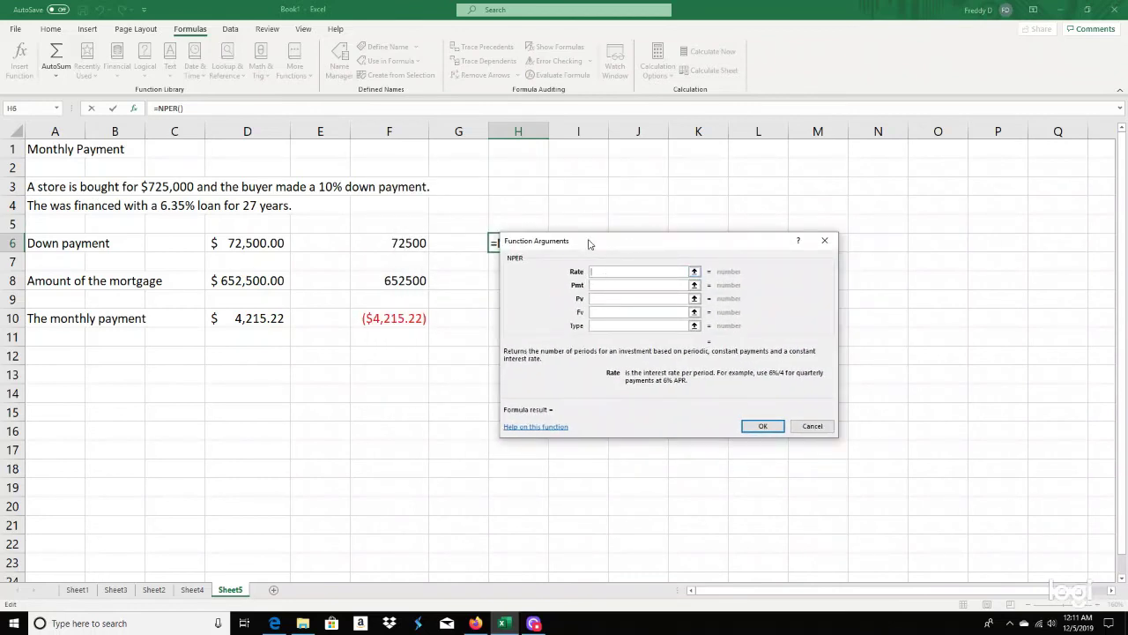
{"action": "type", "text": "6.35%/12"}
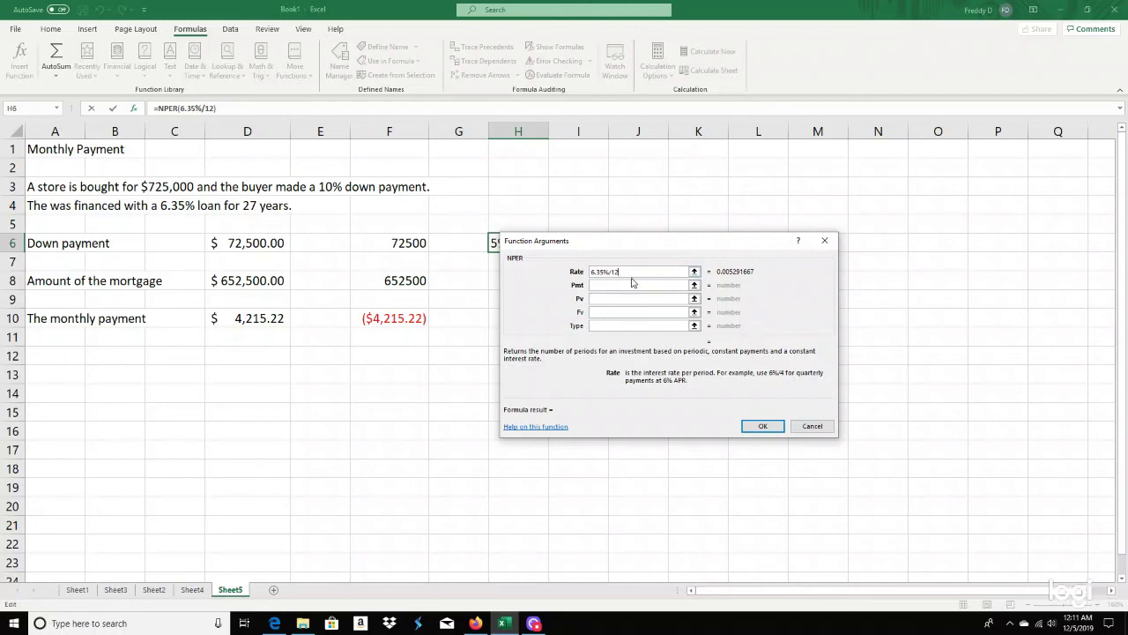
{"action": "left_click", "coordinate": [606, 286]}
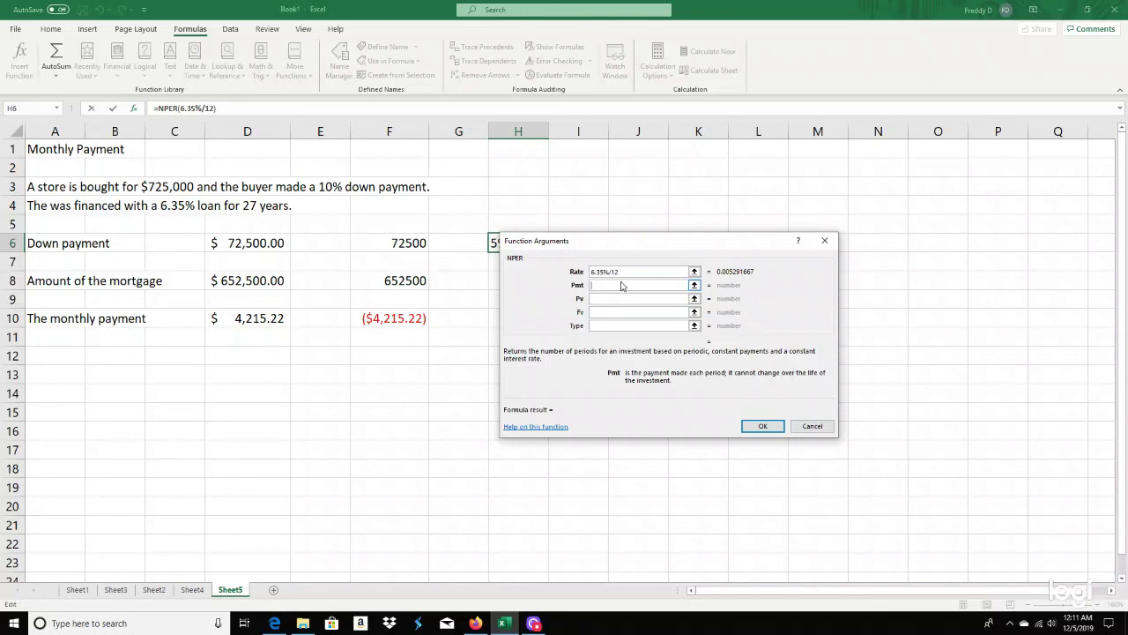
{"action": "type", "text": "-"}
{"action": "type", "text": "42"}
{"action": "type", "text": "1"}
{"action": "type", "text": "5.22"}
{"action": "key", "text": "BackSpace"}
{"action": "key", "text": "BackSpace"}
{"action": "key", "text": "BackSpace"}
{"action": "key", "text": "BackSpace"}
{"action": "key", "text": "BackSpace"}
{"action": "key", "text": "BackSpace"}
{"action": "key", "text": "BackSpace"}
{"action": "key", "text": "BackSpace"}
Step: Complete the NPER function in H6 with F10 as the Pmt argument and D8 as the Pv argument
{"action": "left_click", "coordinate": [409, 310]}
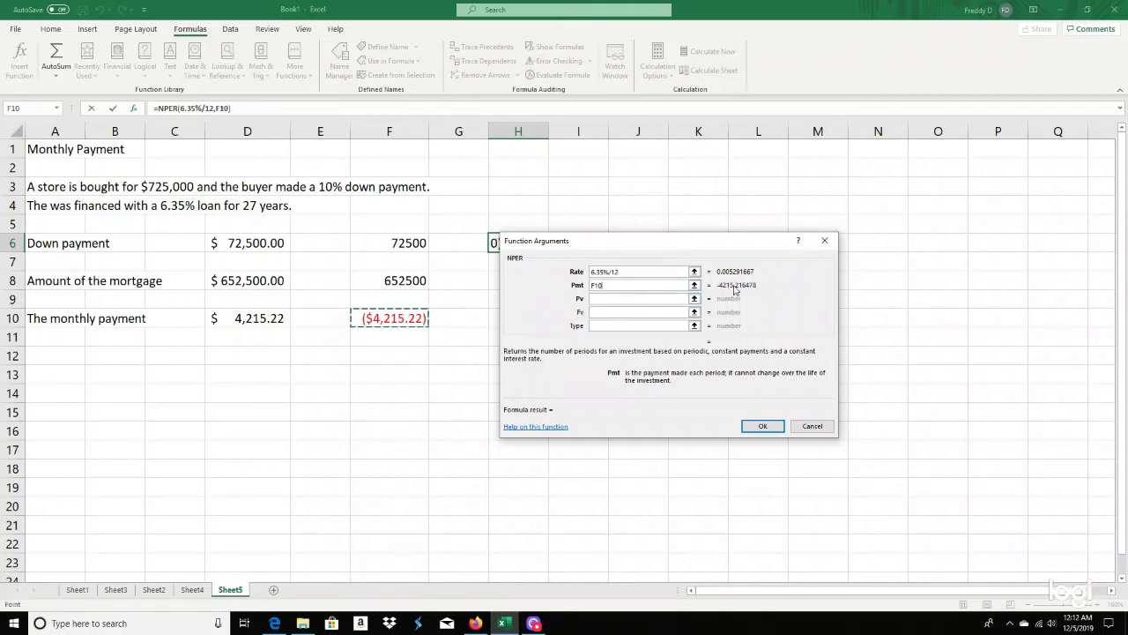
{"action": "left_click", "coordinate": [606, 299]}
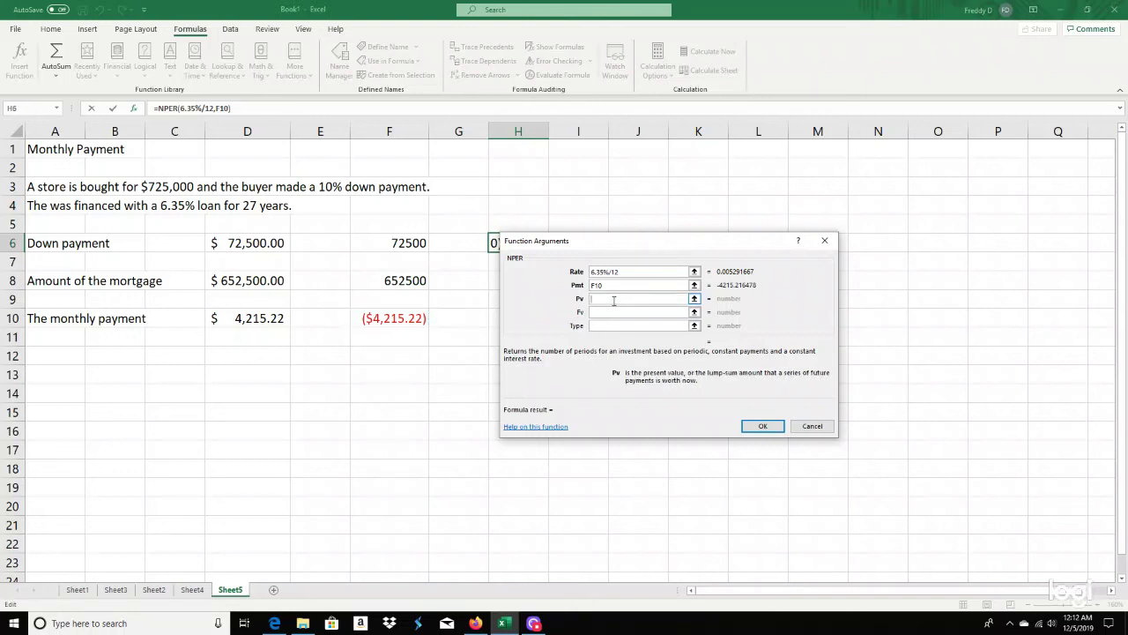
{"action": "left_click", "coordinate": [258, 280]}
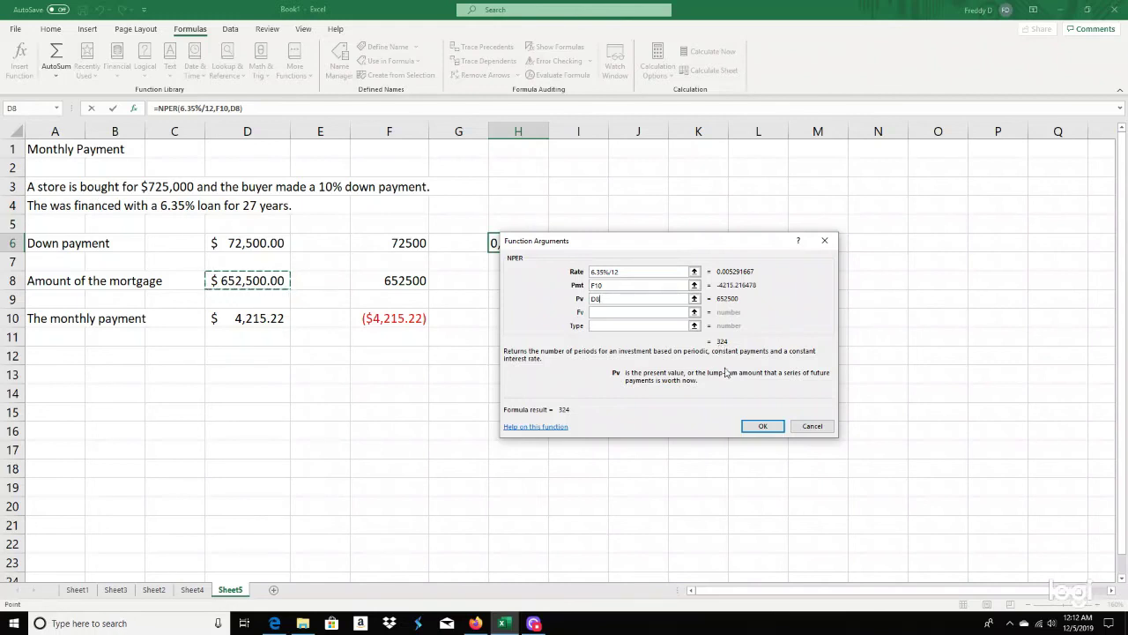
{"action": "left_click", "coordinate": [759, 426]}
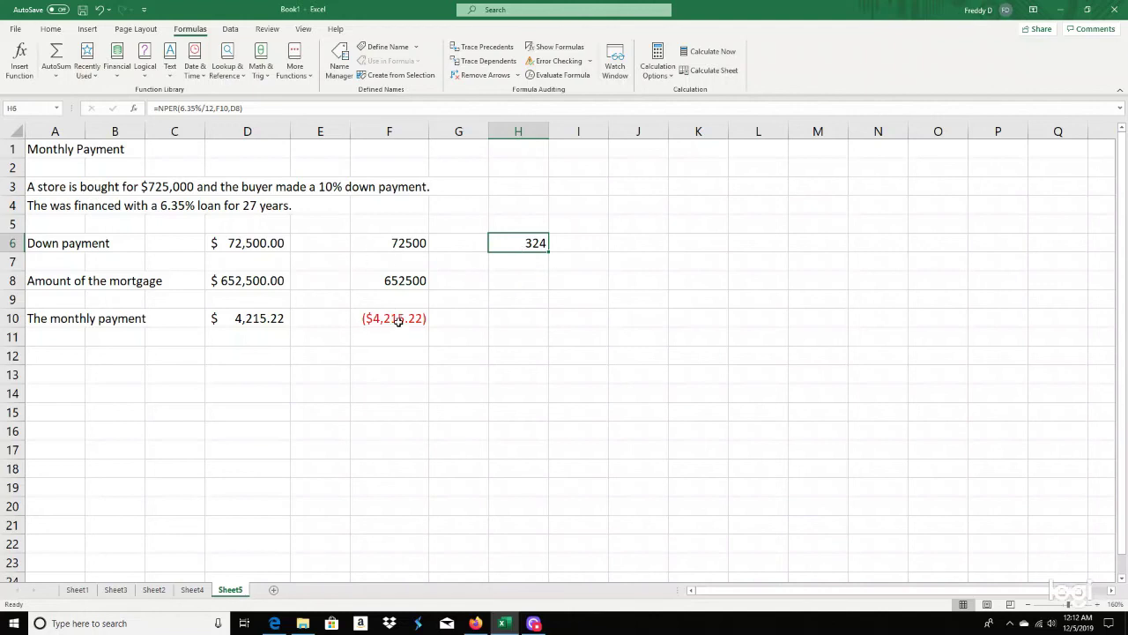
Step: Convert the number of monthly periods to years in cell H7 with the formula =H6/12
{"action": "left_click", "coordinate": [529, 264]}
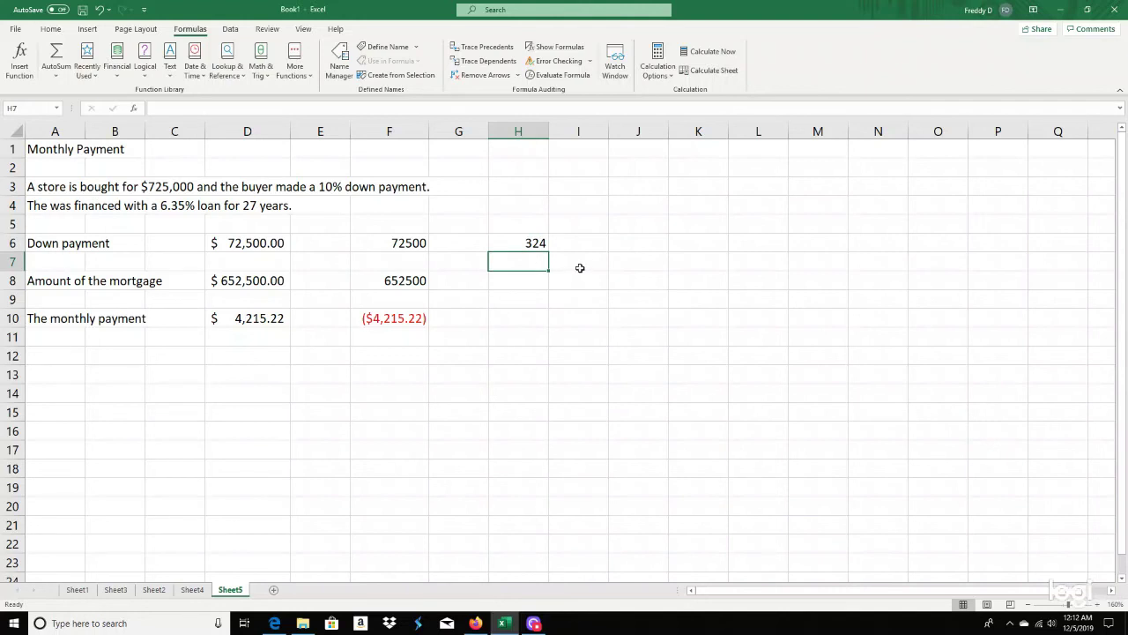
{"action": "left_click", "coordinate": [528, 243]}
{"action": "left_click", "coordinate": [516, 265]}
{"action": "type", "text": "="}
{"action": "left_click", "coordinate": [529, 244]}
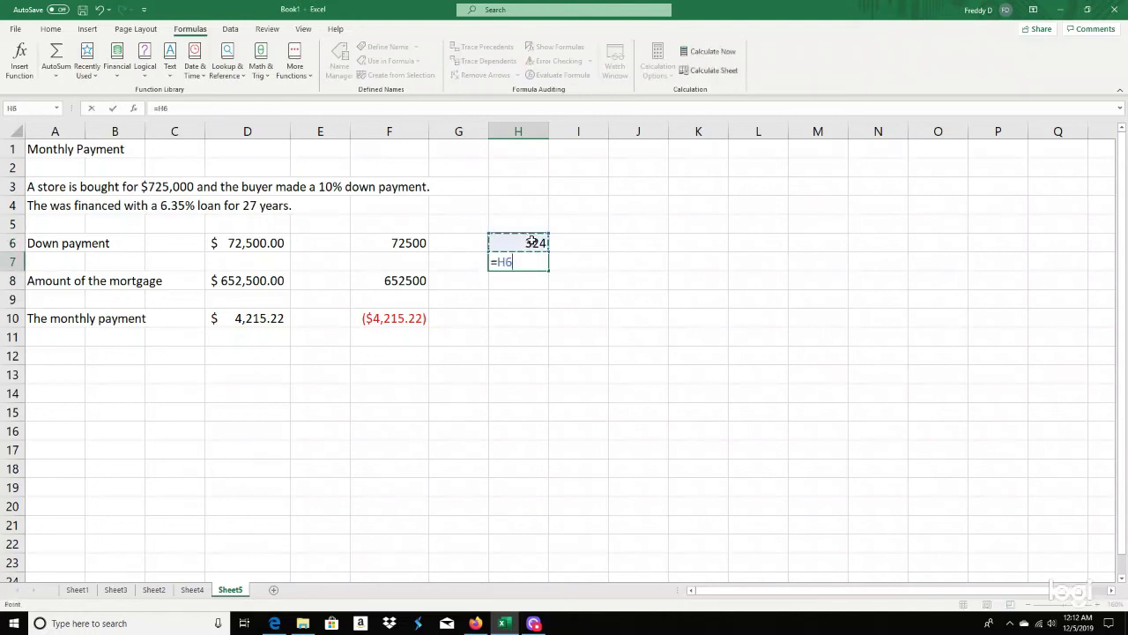
{"action": "type", "text": "/12"}
{"action": "key", "text": "Return"}
{"action": "left_click", "coordinate": [516, 258]}
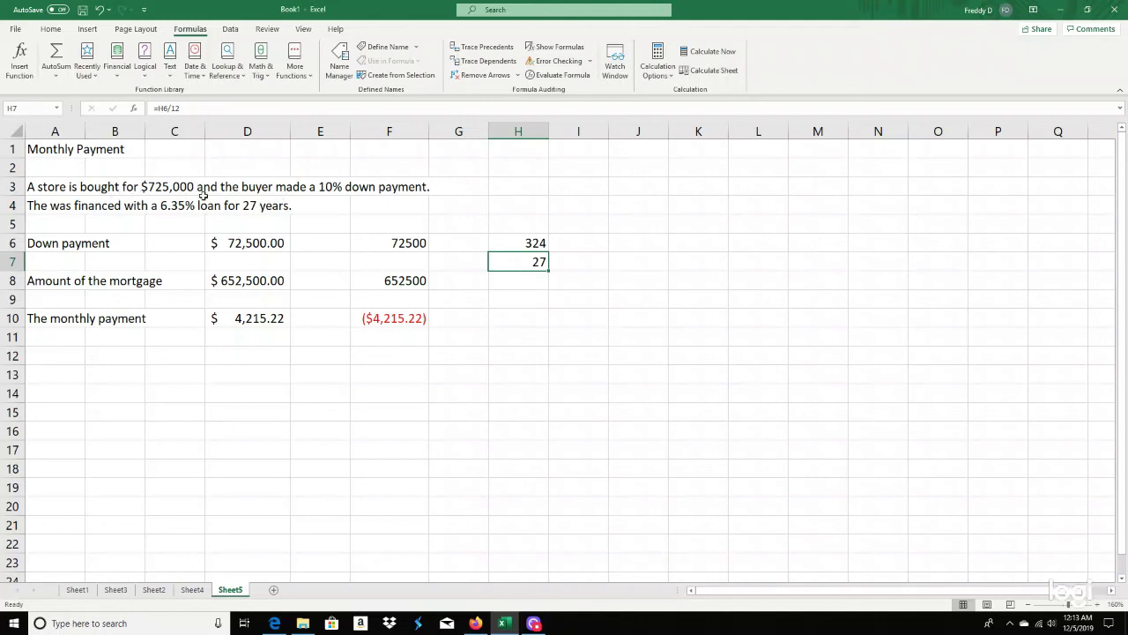
Step: Review the formulas for the loan's periods in H6, its years in H7 and the monthly payment in F10
{"action": "left_click", "coordinate": [522, 277]}
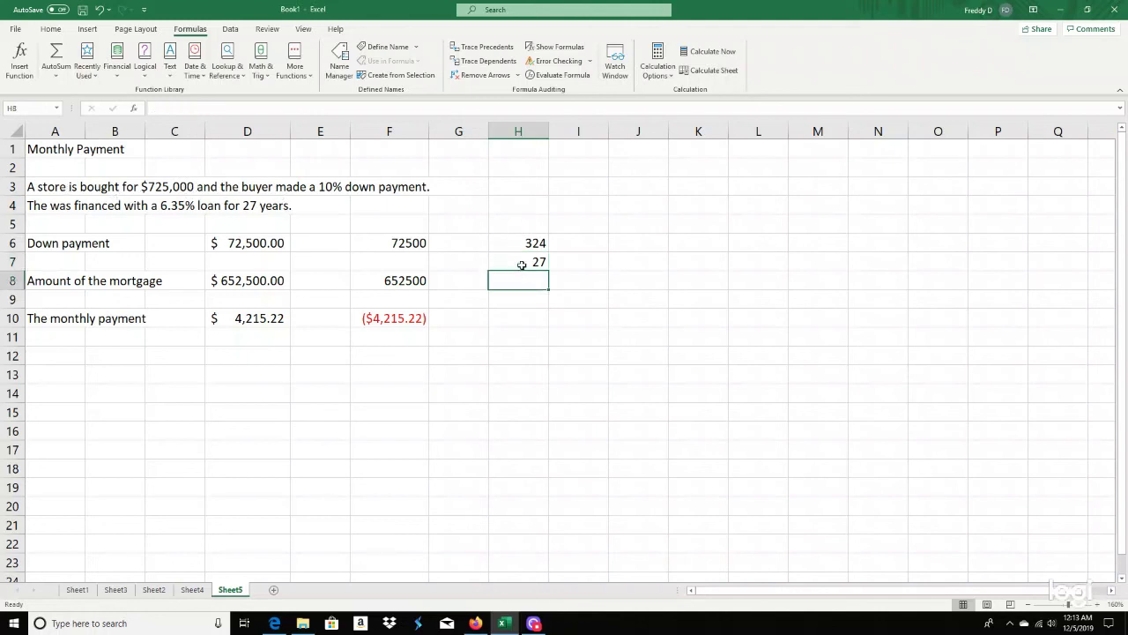
{"action": "left_click", "coordinate": [521, 257]}
{"action": "left_click", "coordinate": [529, 244]}
{"action": "left_click", "coordinate": [527, 260]}
{"action": "left_click", "coordinate": [525, 280]}
{"action": "left_click", "coordinate": [524, 259]}
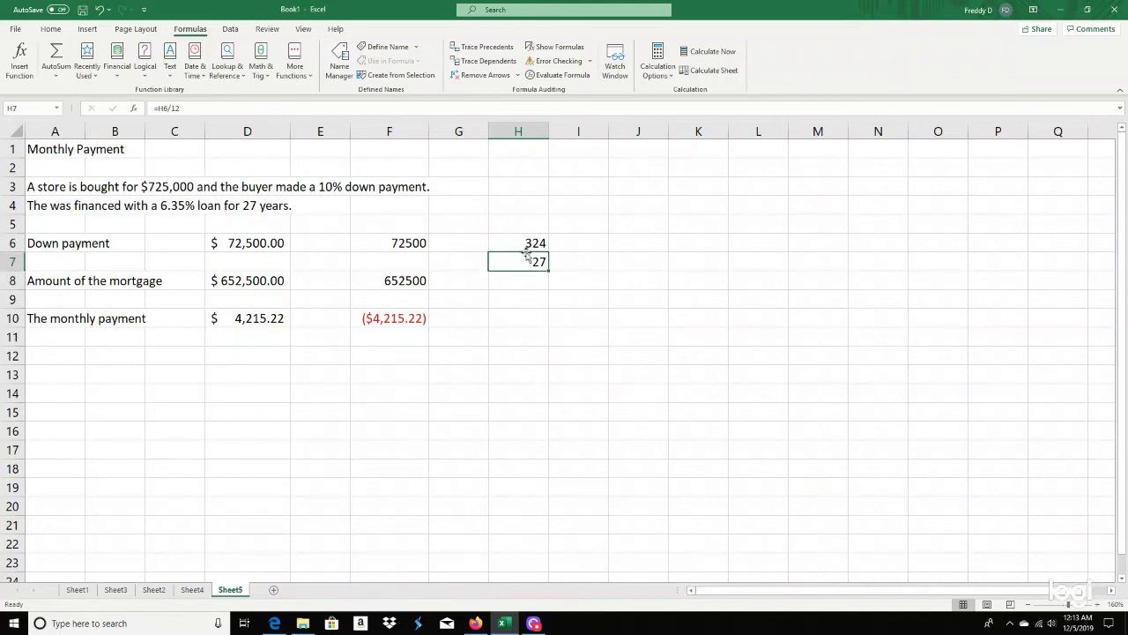
{"action": "left_click", "coordinate": [526, 244]}
{"action": "left_click", "coordinate": [410, 320]}
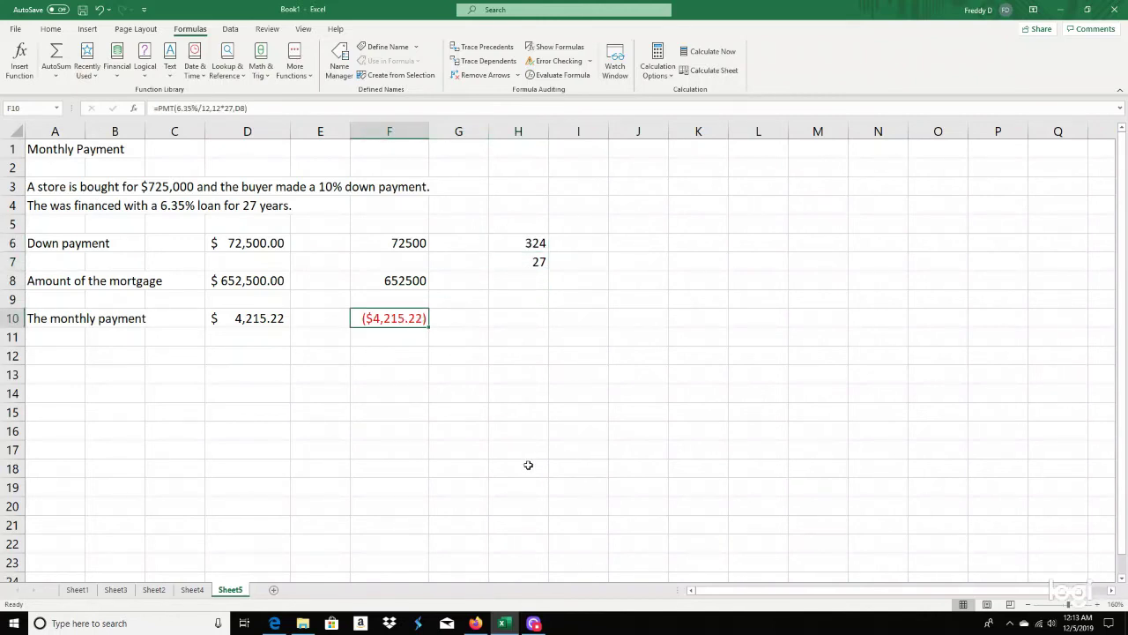